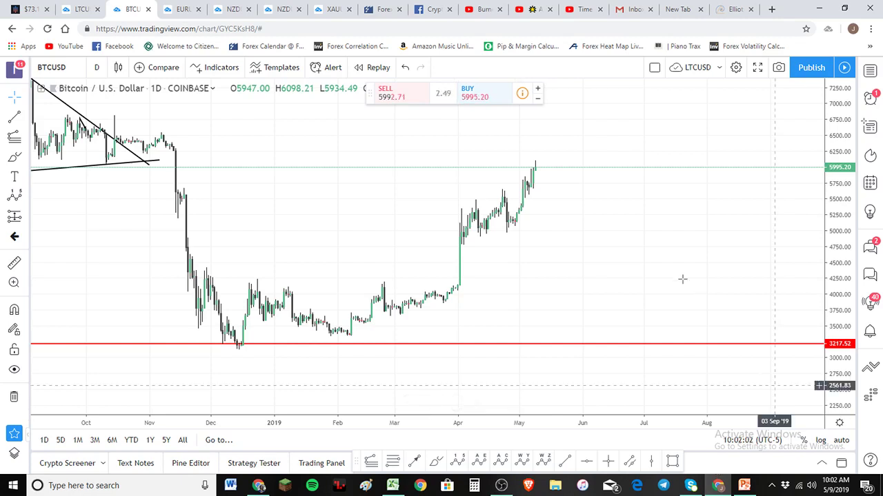
# Examine the BTCUSD daily chart's price history, from the 2018 triangle breakdown to the current May 2019 rally
pyautogui.scroll(-2, 675, 275)
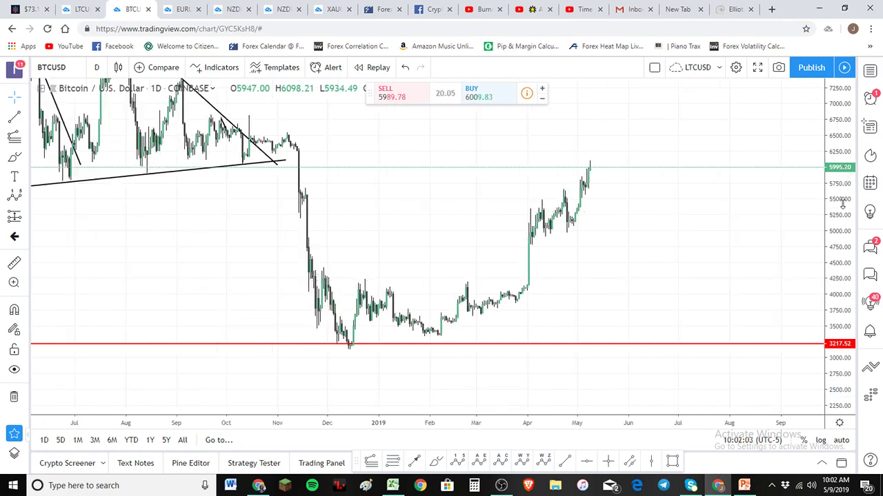
pyautogui.scroll(-3, 784, 227)
pyautogui.moveTo(836, 171); pyautogui.dragTo(379, 218)
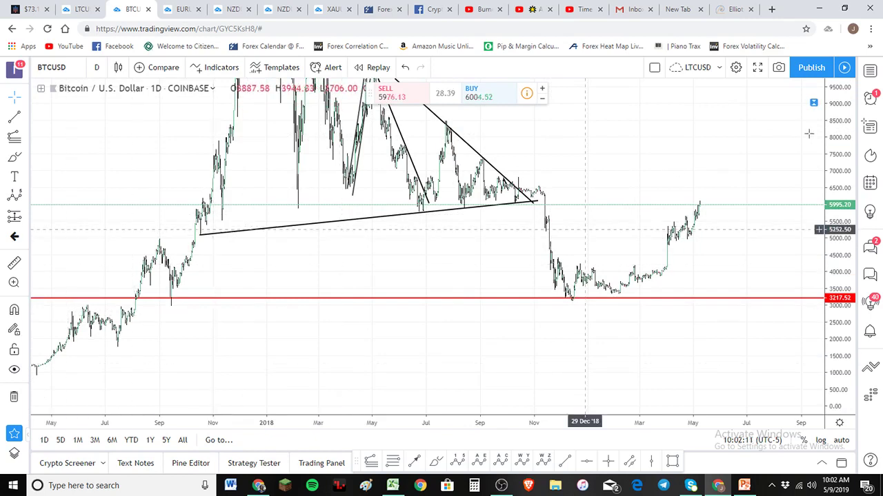
pyautogui.moveTo(837, 131); pyautogui.dragTo(679, 304)
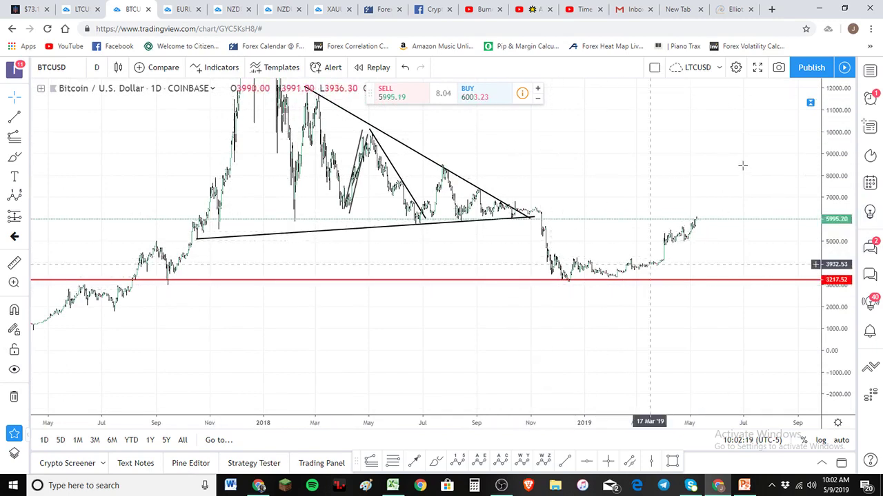
pyautogui.moveTo(847, 259); pyautogui.dragTo(741, 223)
pyautogui.scroll(2, 741, 224)
pyautogui.scroll(3, 740, 233)
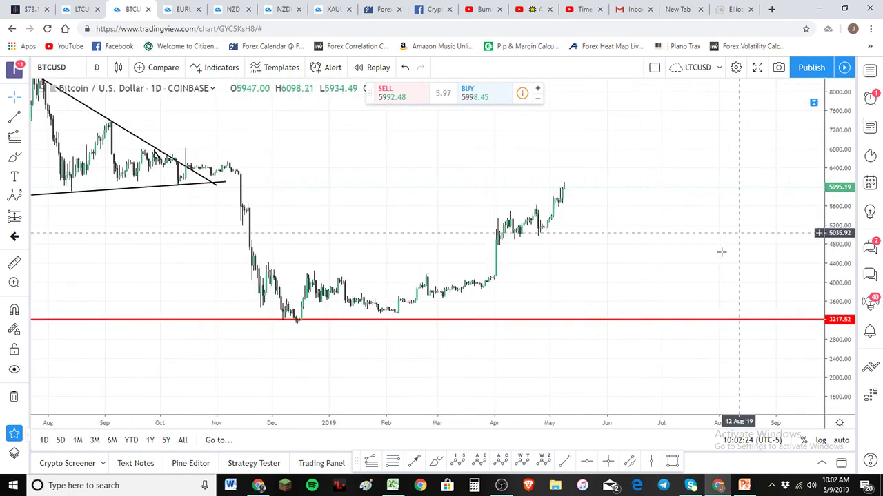
pyautogui.moveTo(660, 303); pyautogui.dragTo(707, 341)
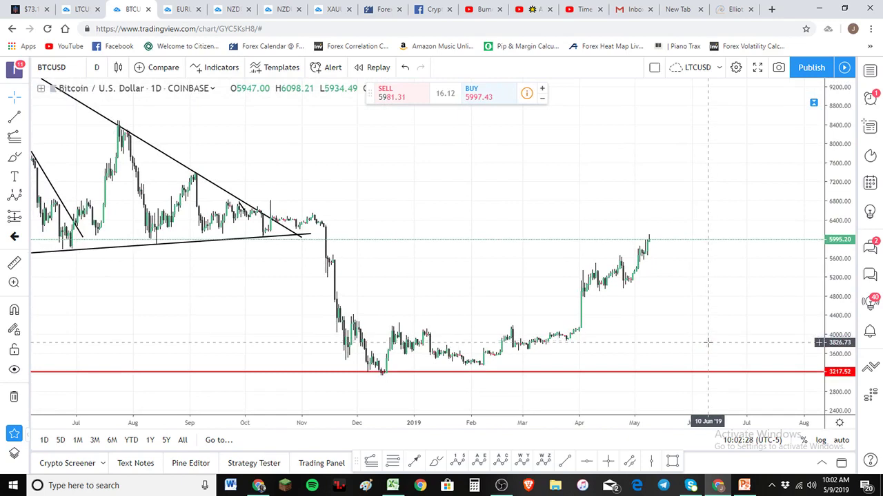
pyautogui.scroll(1, 707, 343)
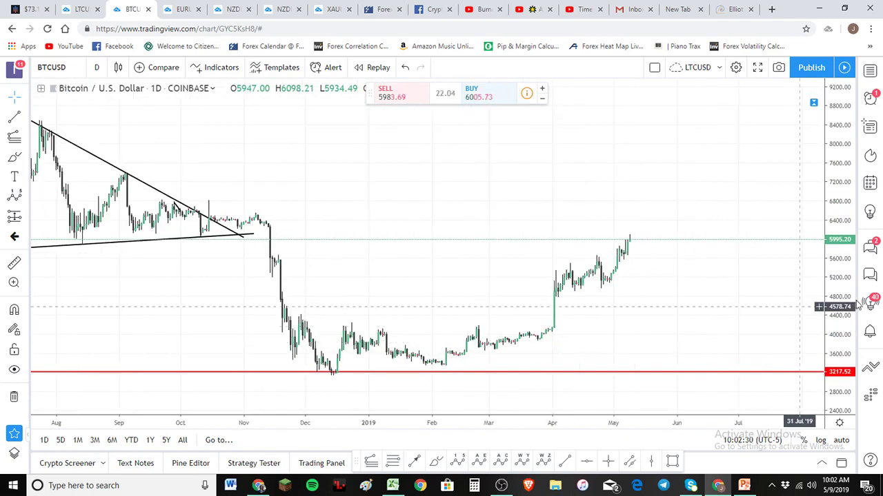
pyautogui.moveTo(847, 303); pyautogui.dragTo(770, 293)
pyautogui.moveTo(747, 264); pyautogui.dragTo(745, 262)
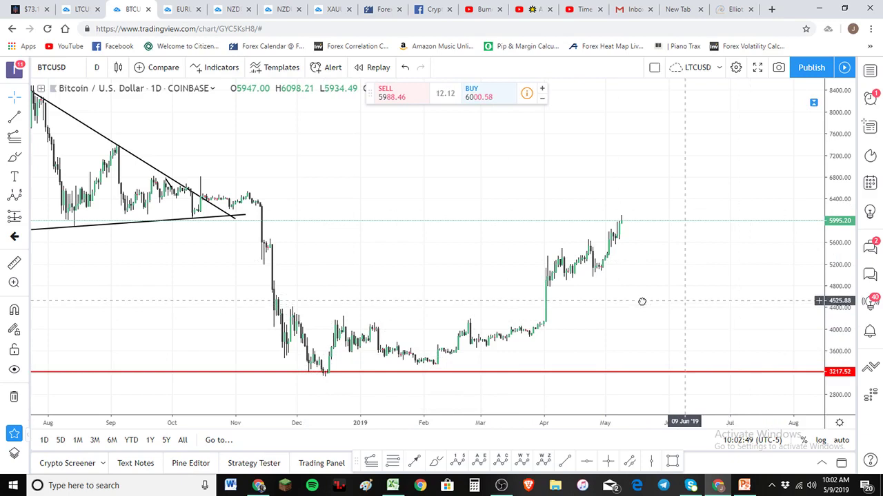
pyautogui.hscroll(3, 640, 301)
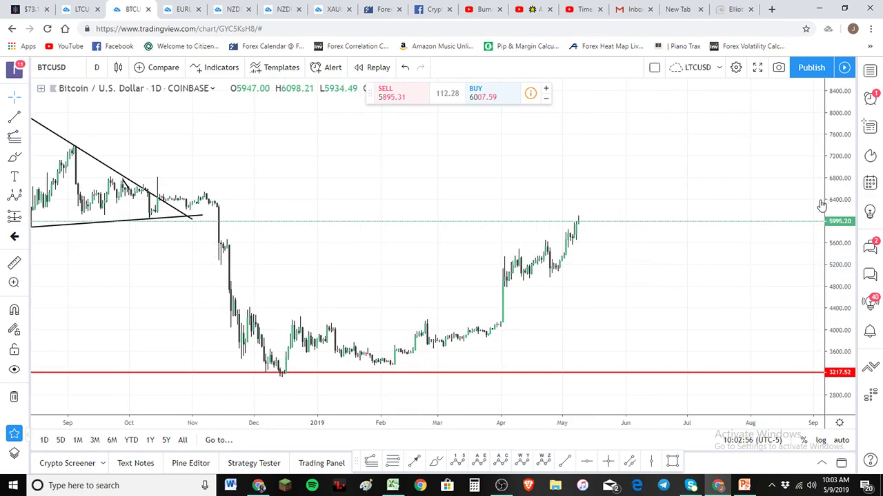
pyautogui.scroll(-3, 823, 204)
pyautogui.moveTo(823, 204); pyautogui.dragTo(831, 227)
pyautogui.scroll(3, 831, 228)
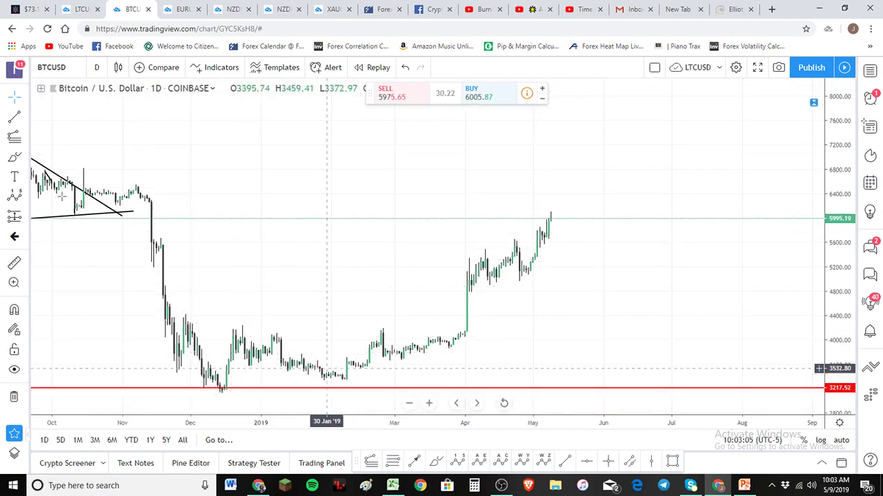
# Start an Elliott impulse wave at the mid-December 2018 low, place wave 1 at the late-December high, and colour it red
pyautogui.click(14, 196)
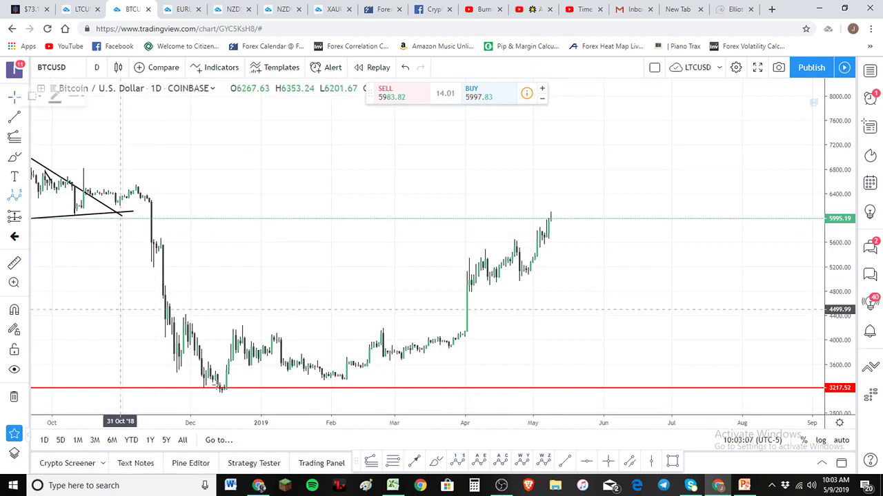
pyautogui.click(218, 391)
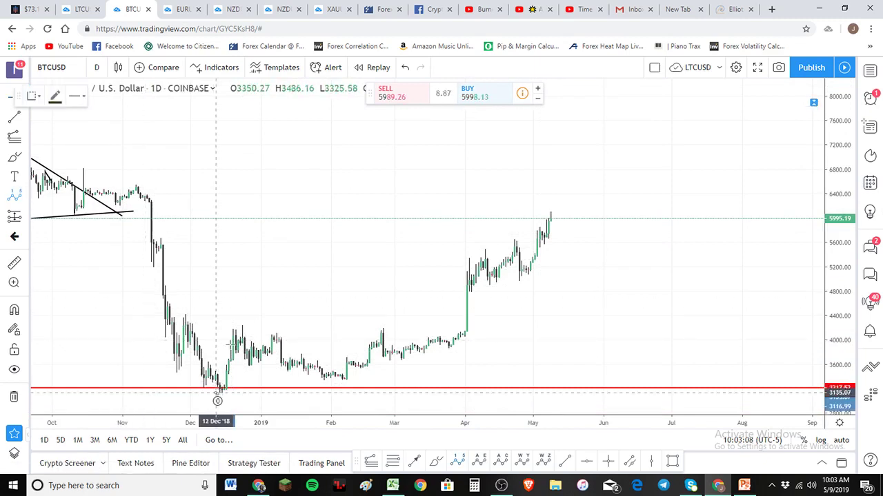
pyautogui.click(236, 324)
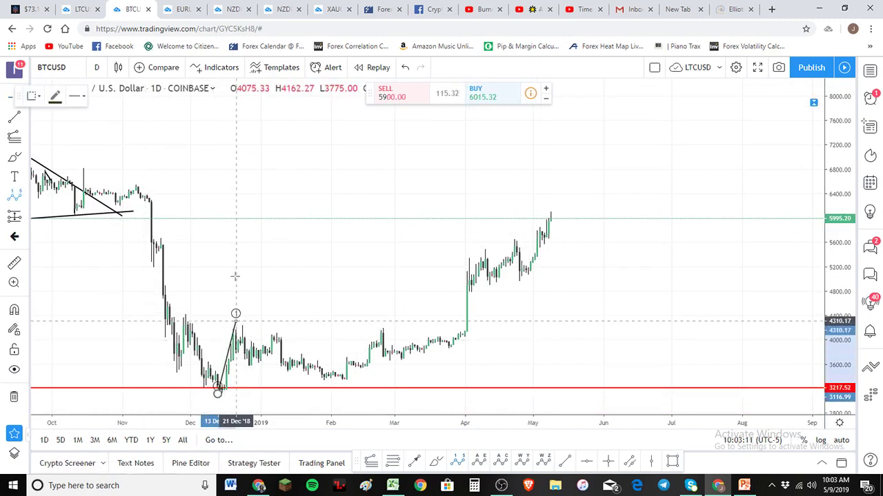
pyautogui.click(56, 97)
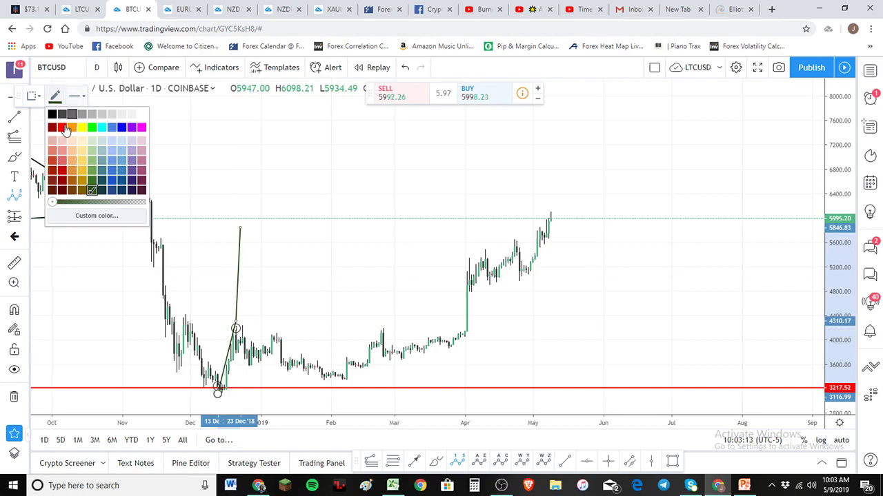
pyautogui.click(62, 127)
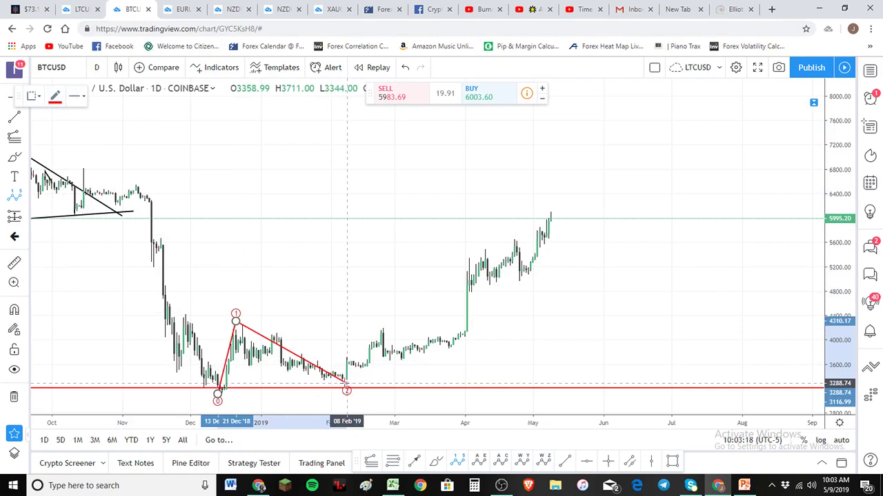
# Place wave 2 at the February 2019 low, wave 3 at about 6317, wave 4 at about 5241 and wave 5 at about 7076
pyautogui.click(347, 388)
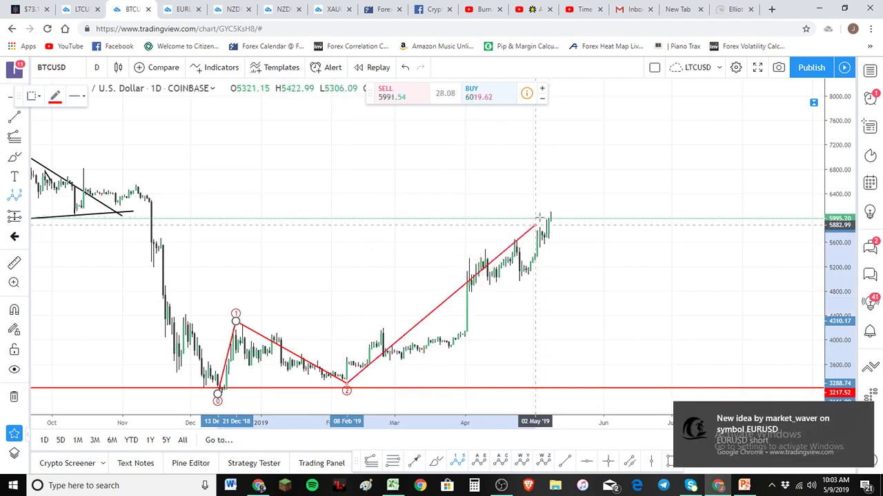
pyautogui.click(546, 197)
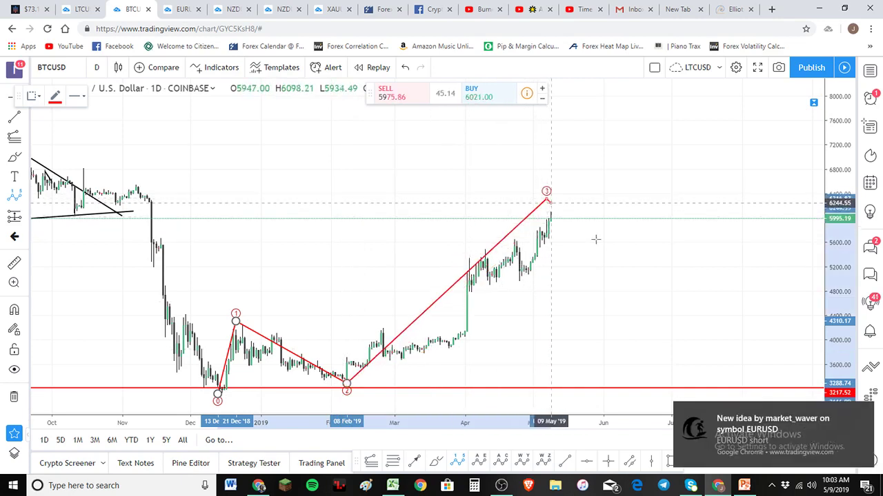
pyautogui.click(607, 263)
pyautogui.click(709, 152)
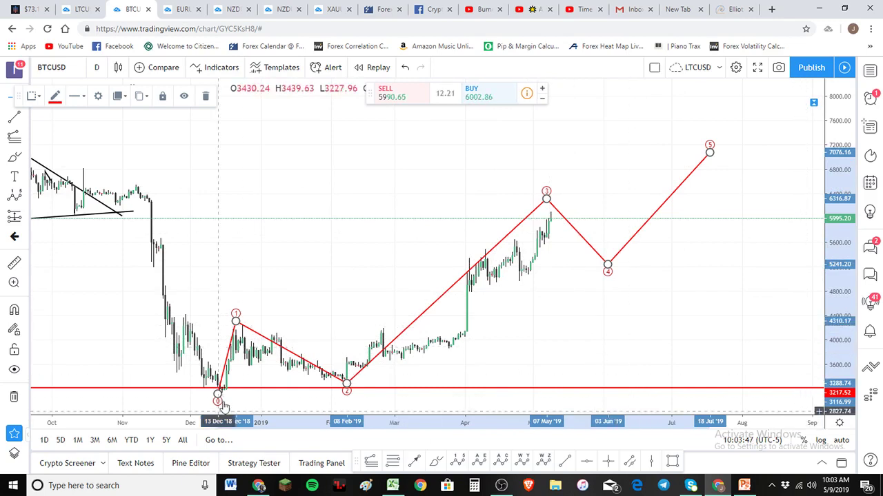
# Draw a trend-based Fibonacci extension from the December low to the wave 1 high, ending at wave 2's price level on 9 May 2019
pyautogui.click(371, 461)
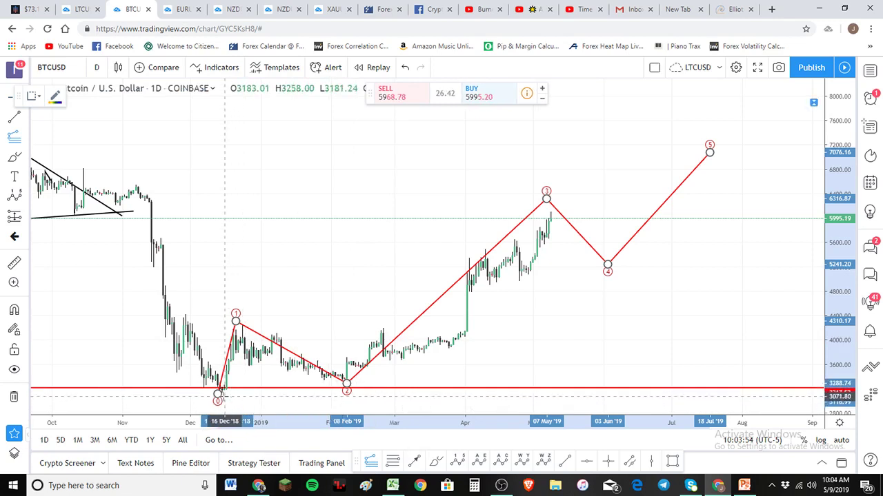
pyautogui.click(224, 396)
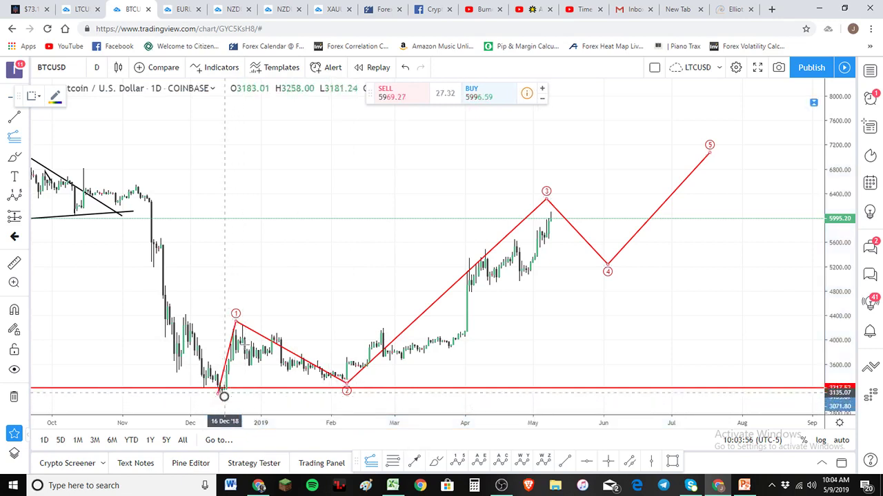
pyautogui.click(241, 318)
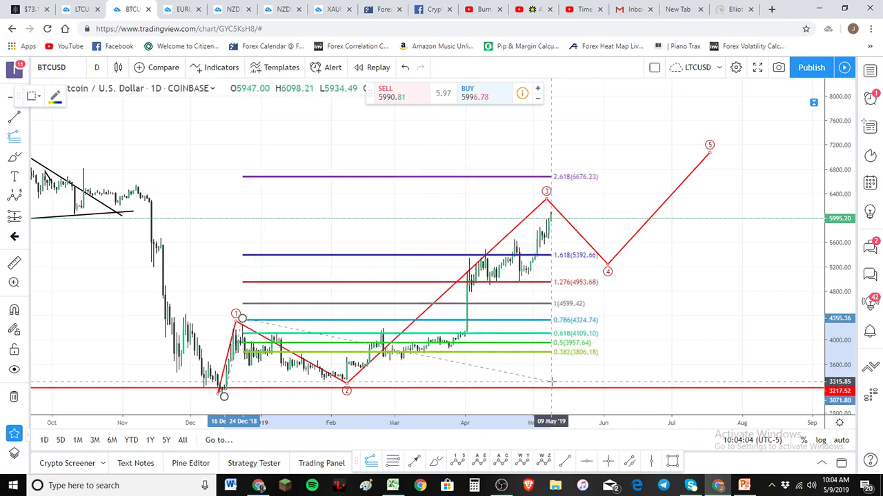
pyautogui.click(550, 381)
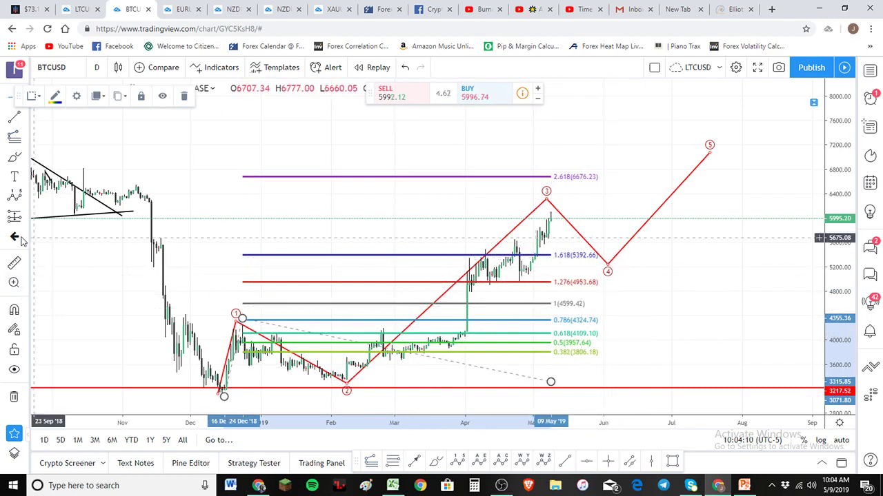
# Mark the 1.618 and 2.618 extension levels with two small left-pointing arrows near their labels
pyautogui.click(234, 228)
pyautogui.click(623, 254)
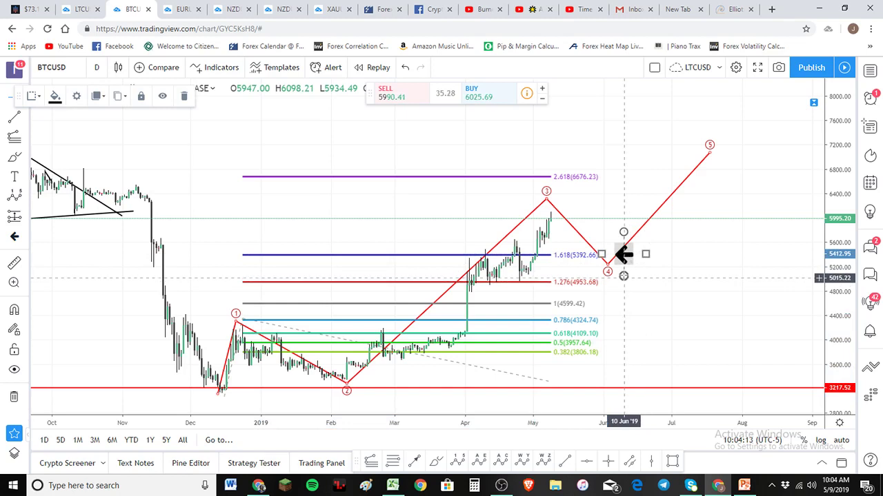
pyautogui.click(624, 272)
pyautogui.moveTo(626, 257); pyautogui.dragTo(610, 258)
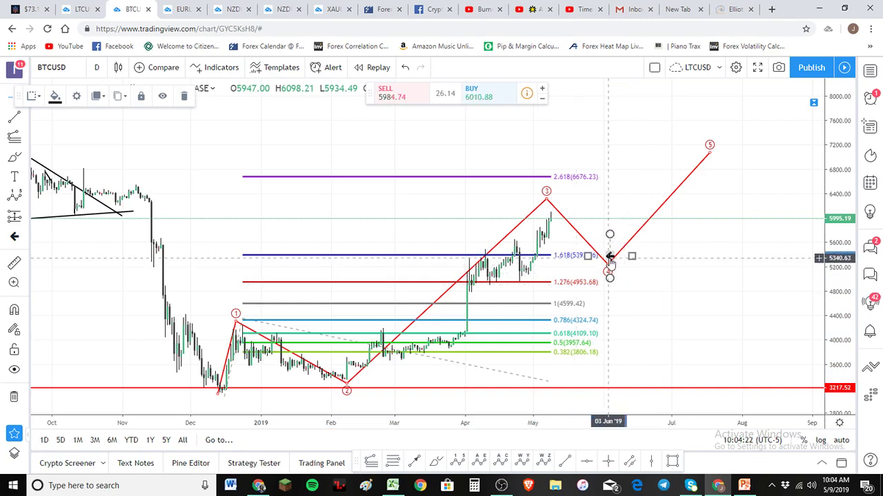
pyautogui.moveTo(610, 258)
pyautogui.mouseDown()
pyautogui.moveTo(603, 195)
pyautogui.moveTo(612, 179)
pyautogui.mouseUp()
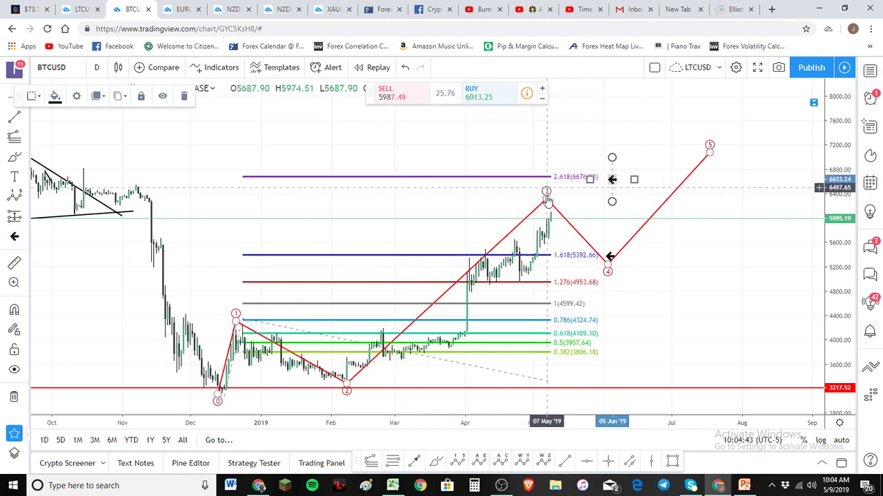
# Raise the wave 3 point to about 6832 in mid-May and delete both arrow markers
pyautogui.moveTo(548, 200); pyautogui.dragTo(562, 165)
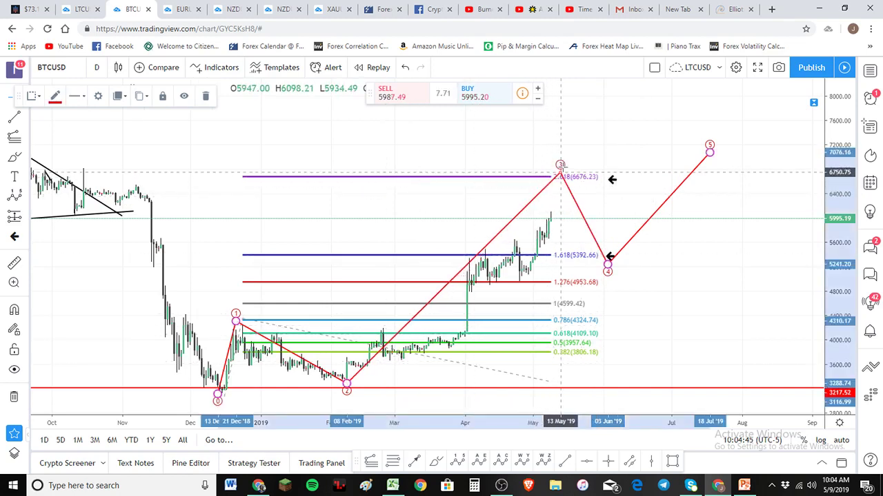
pyautogui.click(608, 259)
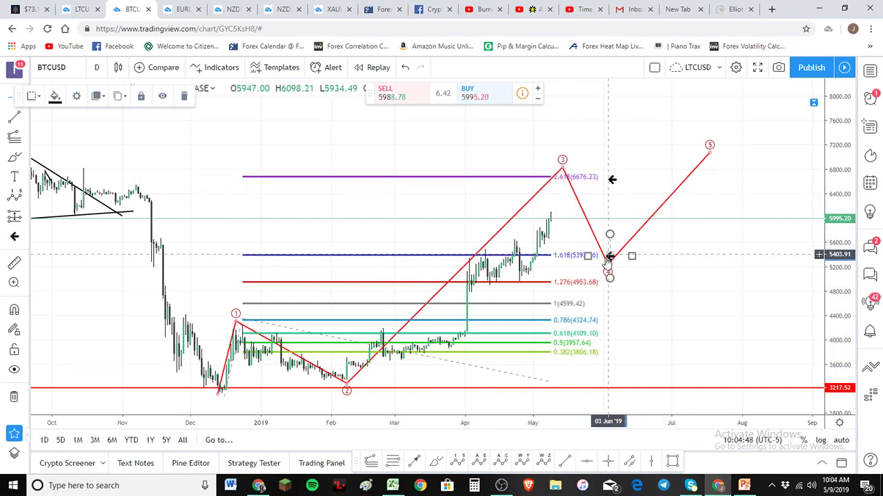
pyautogui.click(611, 181)
pyautogui.press('Delete')
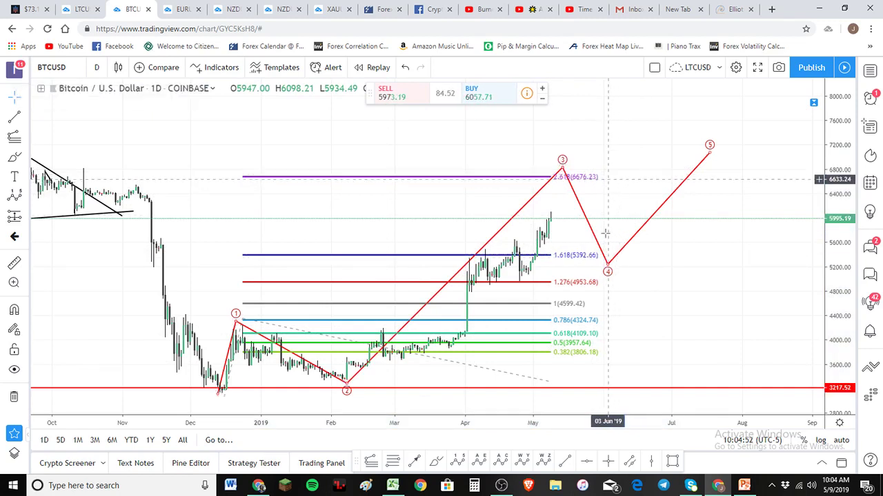
# Reposition wave 3 to about 6733 in late May, wave 4 to about 5259 in early July and wave 5 to about 7085 in late July
pyautogui.moveTo(606, 265); pyautogui.dragTo(639, 262)
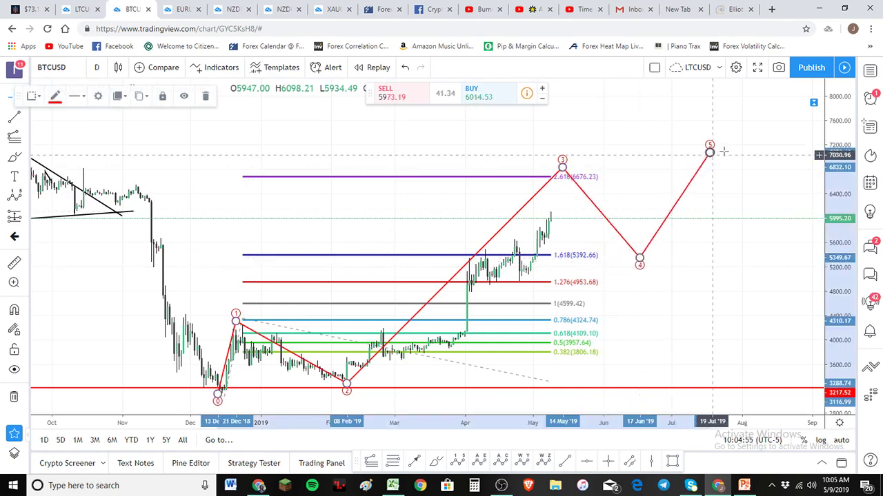
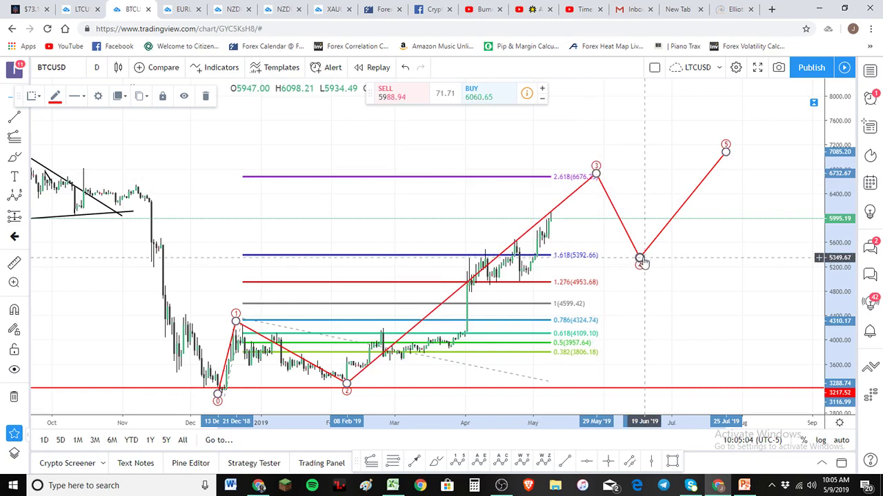
pyautogui.moveTo(640, 257); pyautogui.dragTo(680, 263)
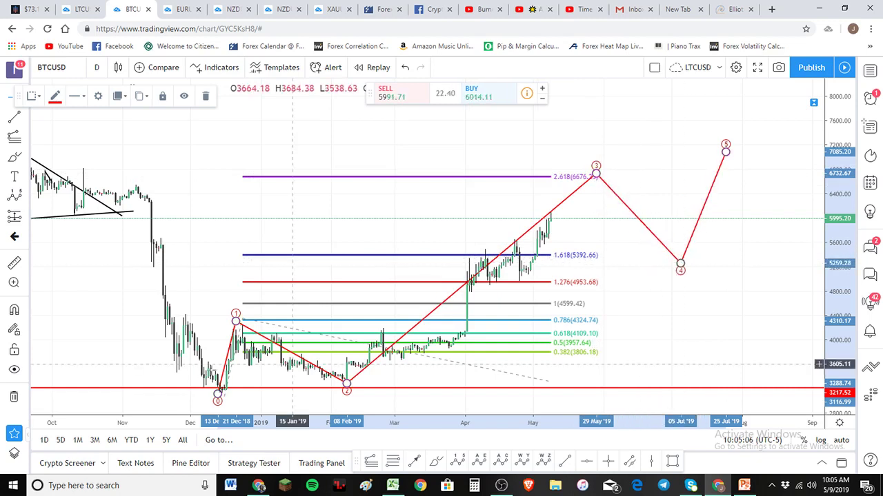
pyautogui.moveTo(213, 400); pyautogui.dragTo(217, 400)
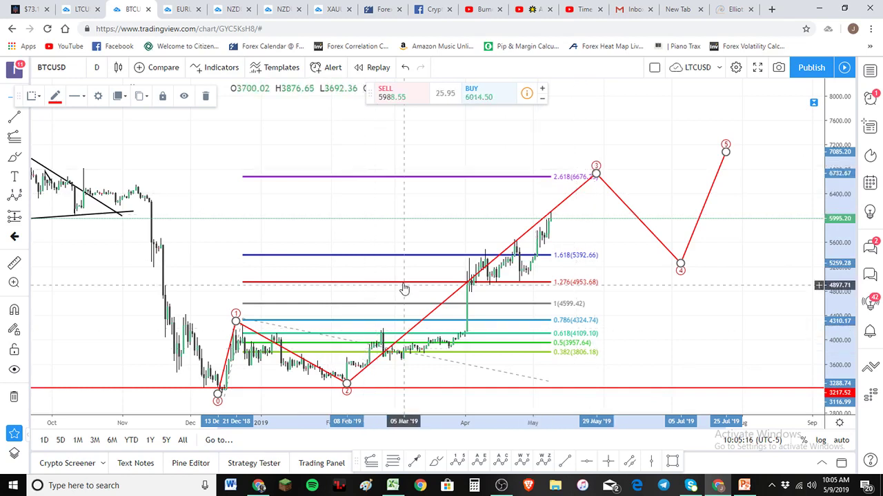
# Choose the Elliott impulse wave drawing tool and set its line colour to bright green
pyautogui.scroll(1, 404, 289)
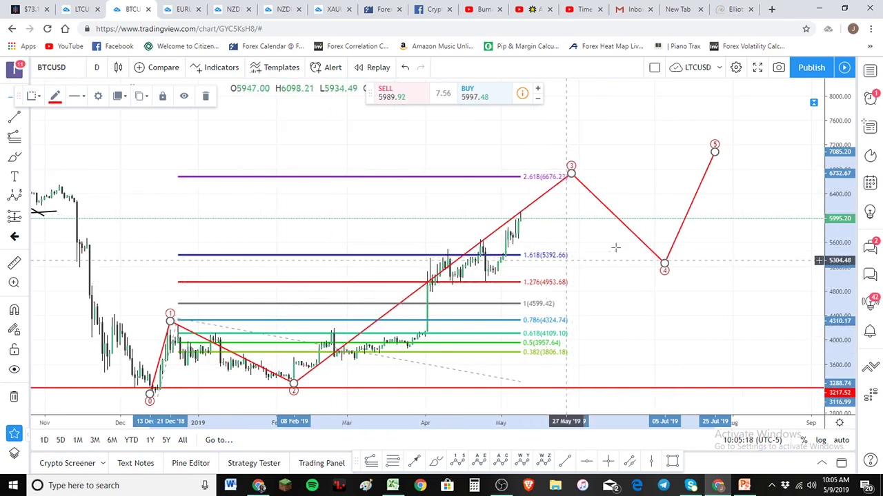
pyautogui.click(14, 198)
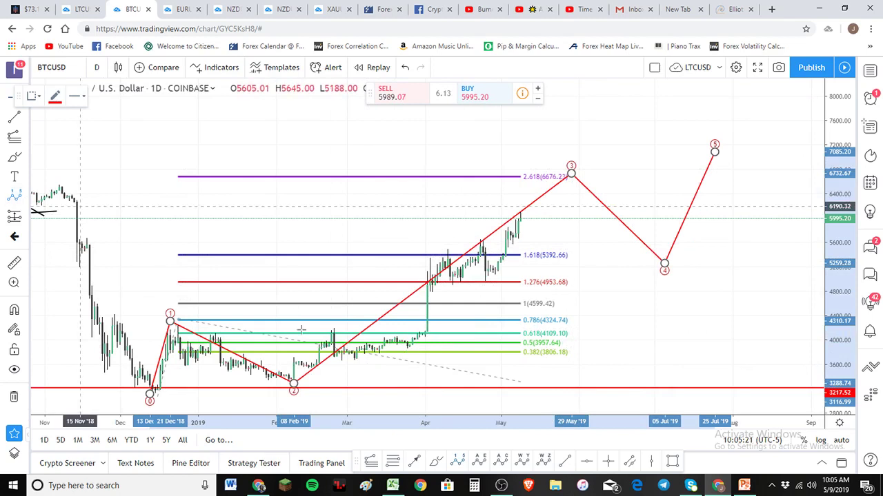
pyautogui.click(58, 96)
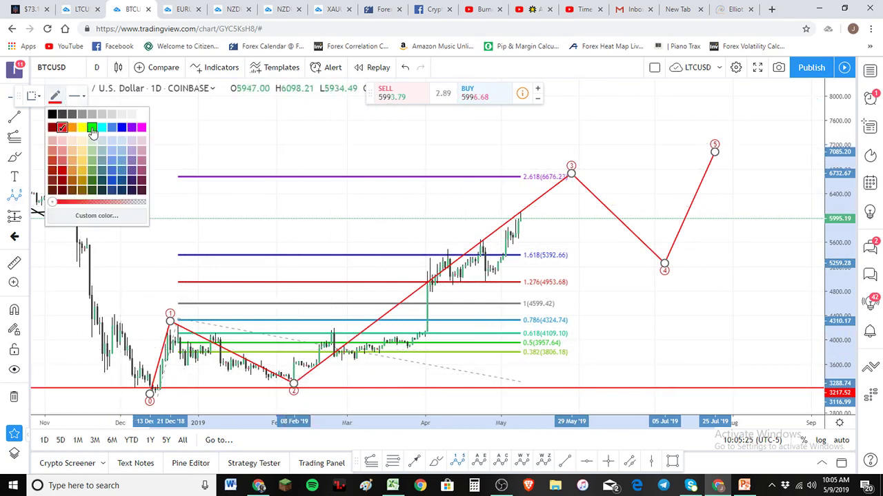
pyautogui.click(91, 129)
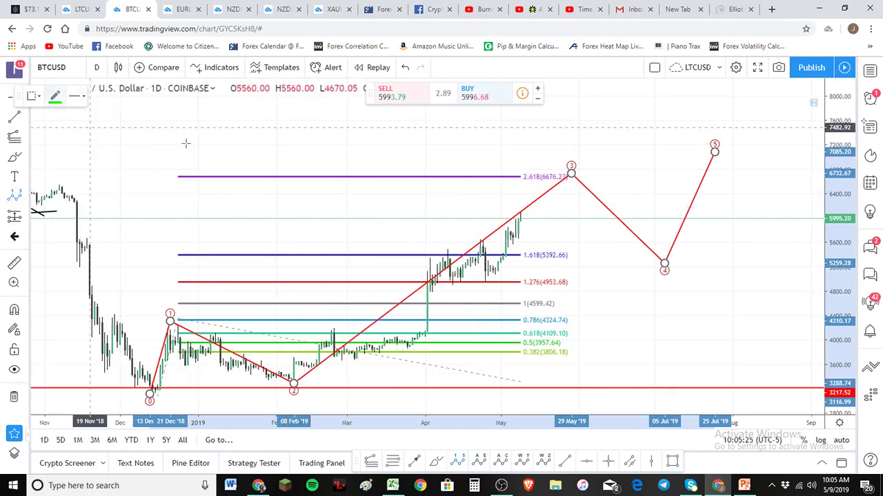
# Delete the Fibonacci extension drawn from the December low
pyautogui.click(349, 171)
pyautogui.click(351, 178)
pyautogui.press('Delete')
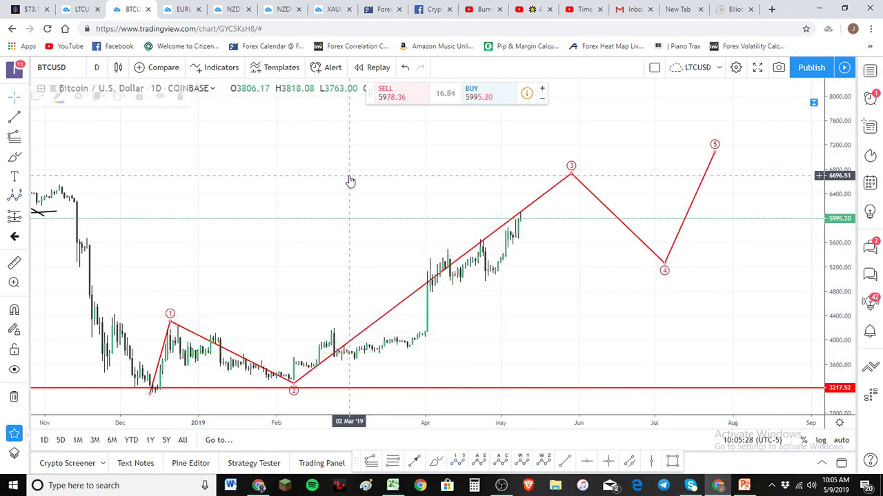
# Draw a green impulse wave from the 8 February low through about 4238, 3632, 5756 and 4979, ending at about 6706 on 25 May 2019
pyautogui.click(14, 196)
pyautogui.click(294, 380)
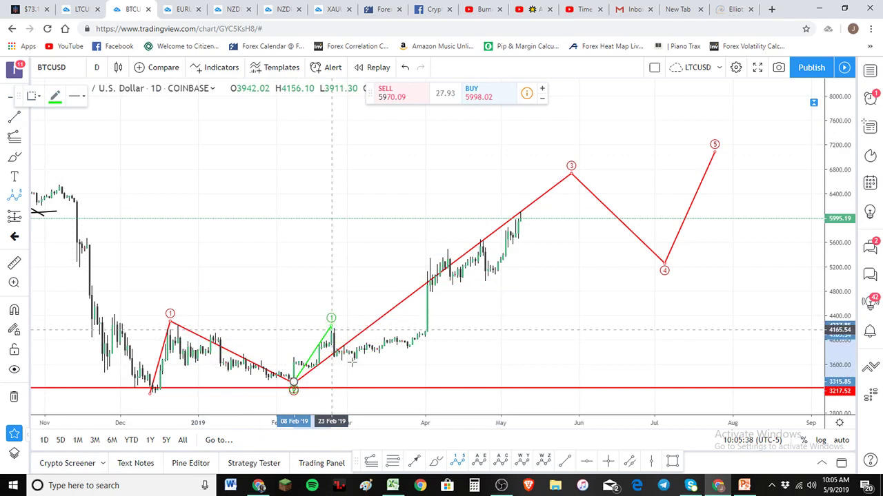
pyautogui.click(331, 326)
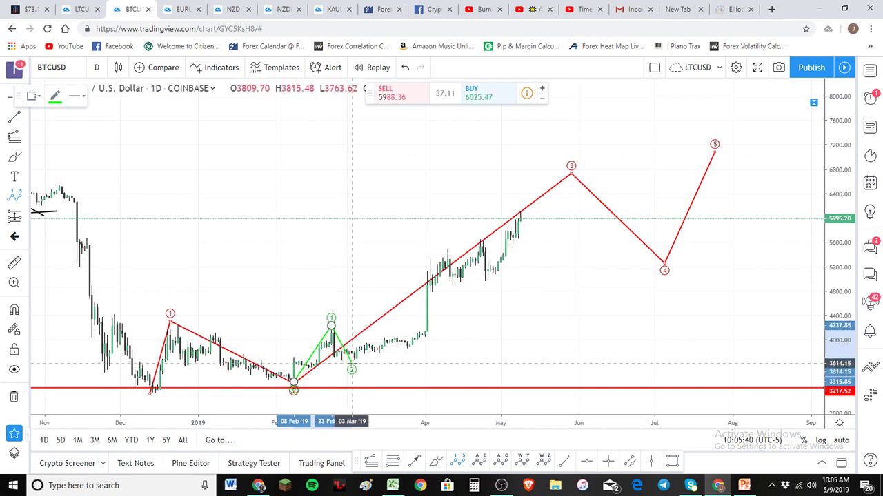
pyautogui.click(353, 360)
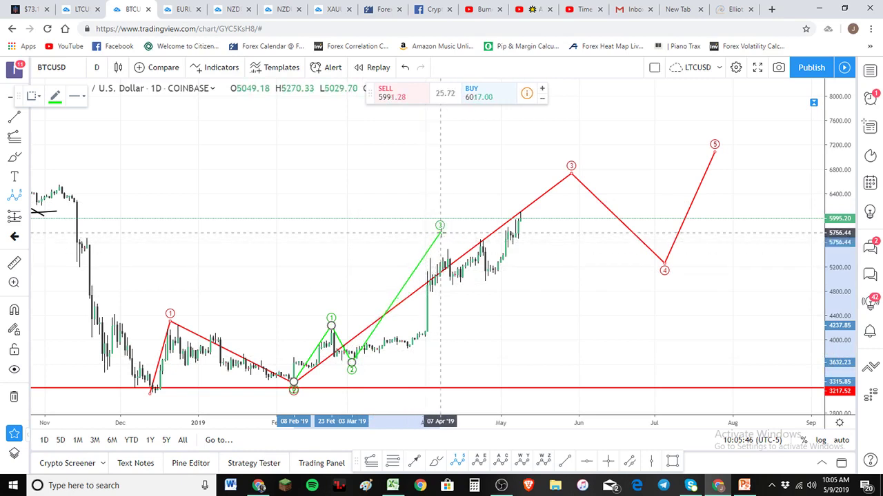
pyautogui.click(441, 233)
pyautogui.click(474, 283)
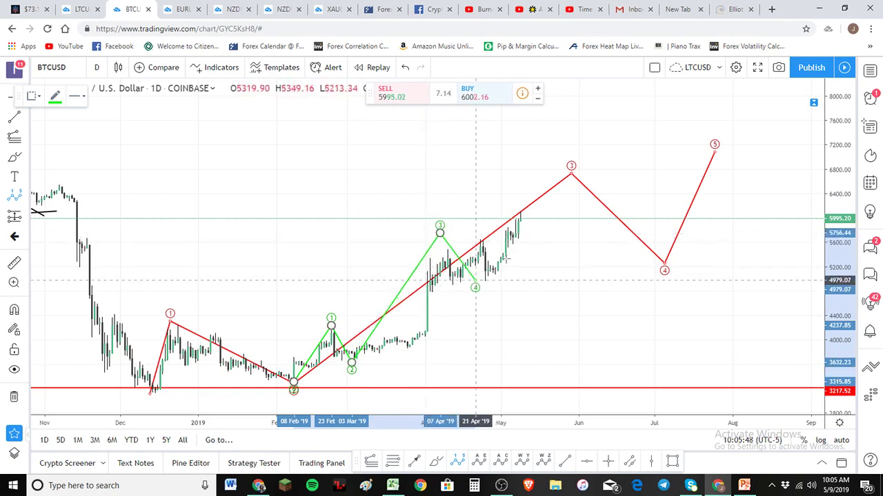
pyautogui.click(561, 174)
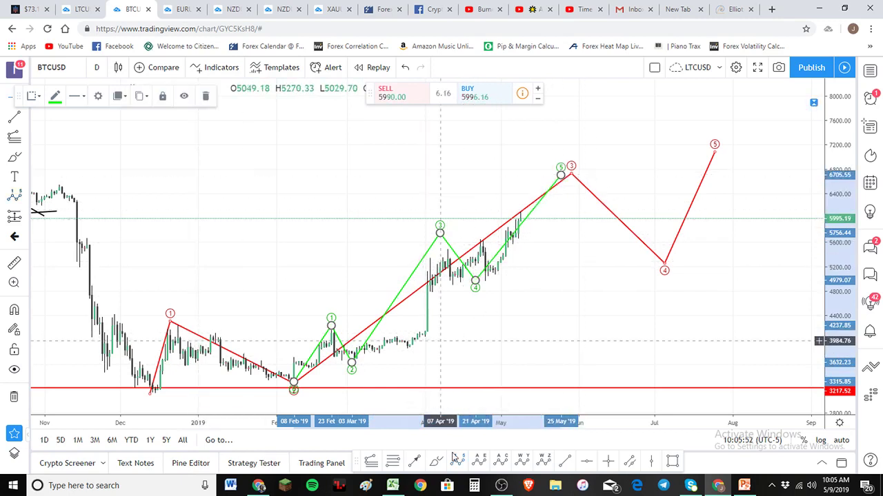
# Draw a trend-based Fibonacci extension from the early February low to the green wave 1 high, ending at about 3686 on 1 May 2019
pyautogui.hotkey('alt', 'f')
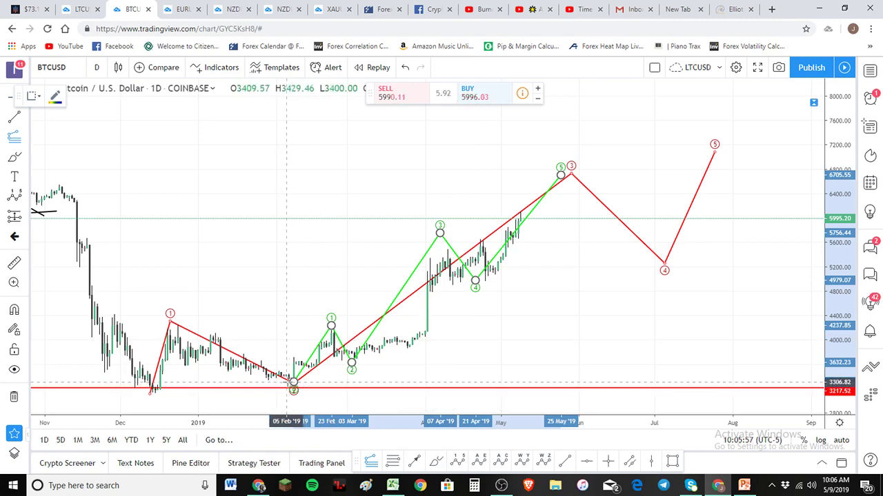
pyautogui.click(286, 381)
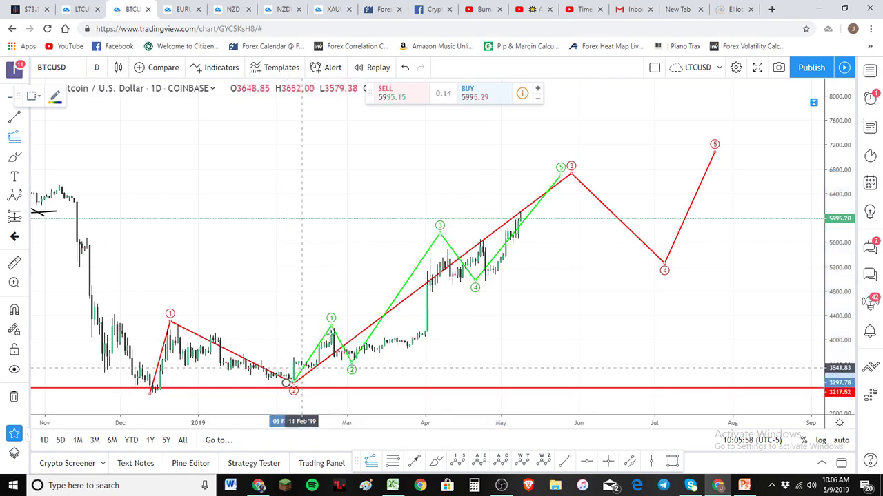
pyautogui.click(331, 326)
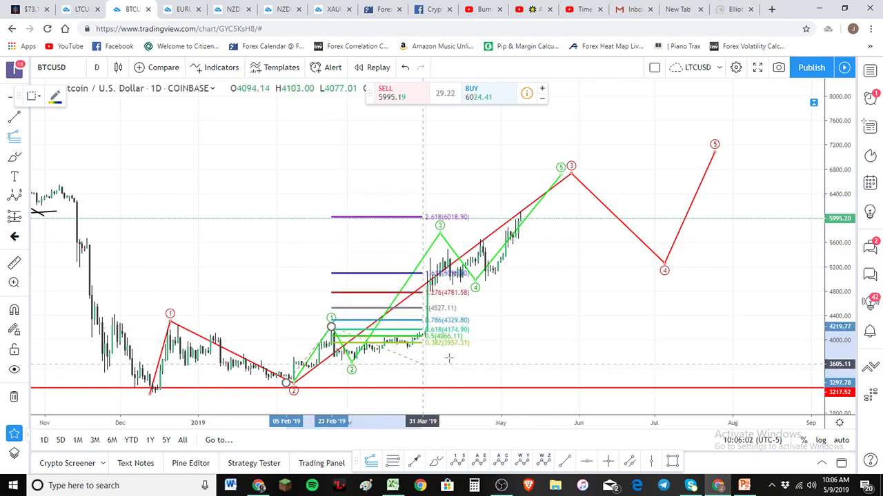
pyautogui.click(500, 359)
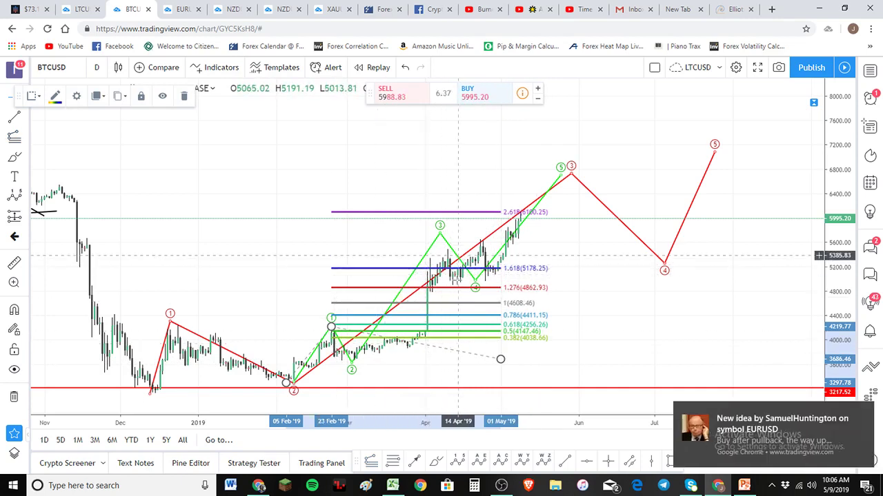
pyautogui.click(865, 414)
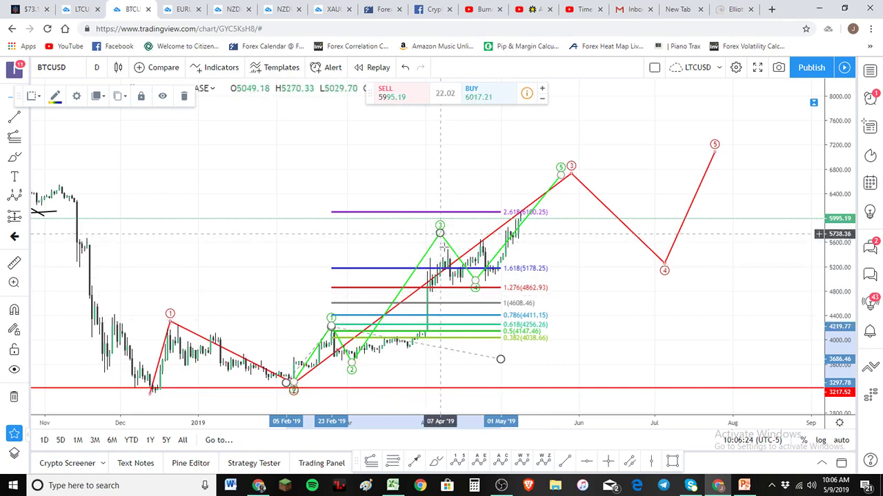
# Move green wave 3 to about 5530 on 9 April and wave 4 to about 4853 on 12 April, and delete the Fibonacci extension
pyautogui.moveTo(440, 234); pyautogui.dragTo(445, 246)
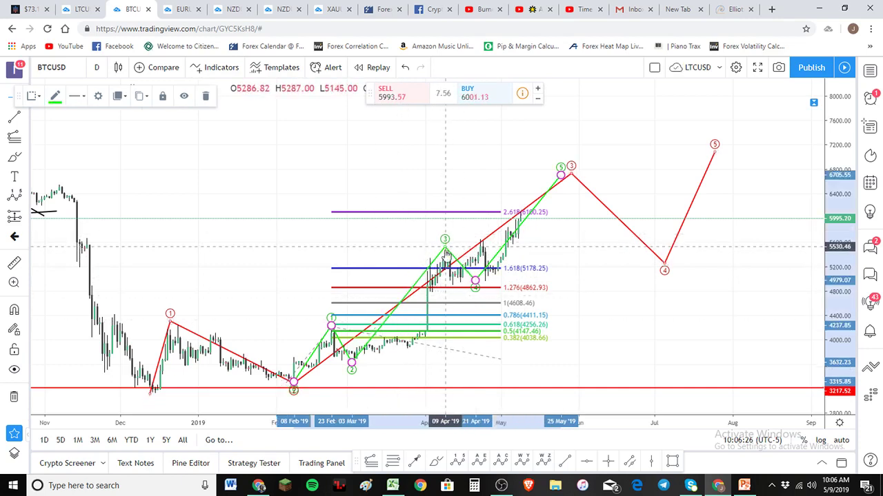
pyautogui.moveTo(474, 285); pyautogui.dragTo(458, 288)
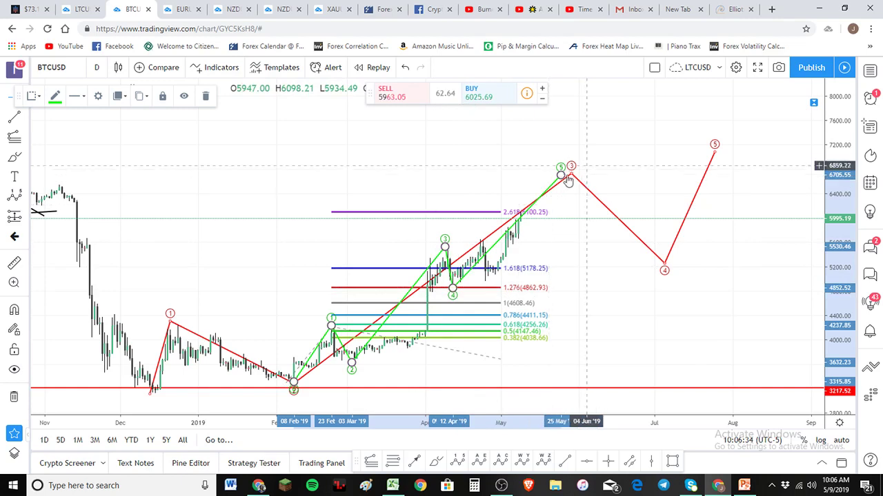
pyautogui.click(498, 215)
pyautogui.press('Delete')
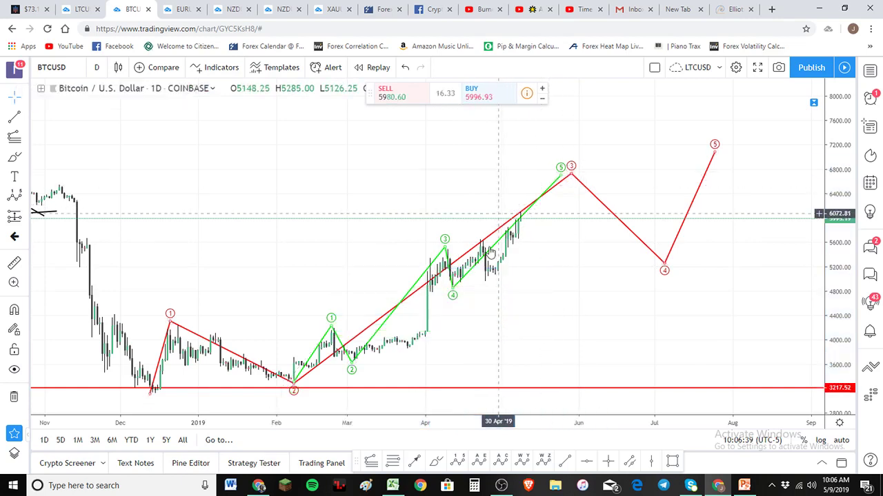
# Draw a trend-based Fibonacci extension from the February low to the green wave 3 high, ending at about 4798 on 23 May 2019
pyautogui.scroll(1, 496, 265)
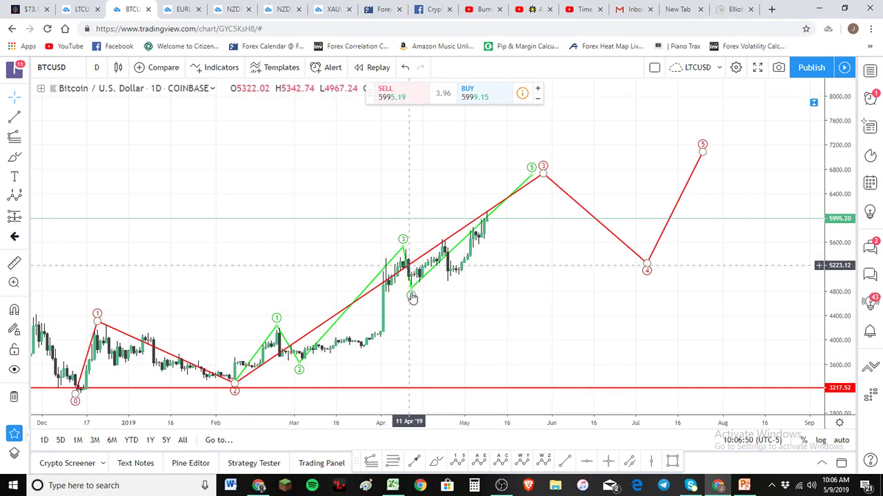
pyautogui.click(272, 389)
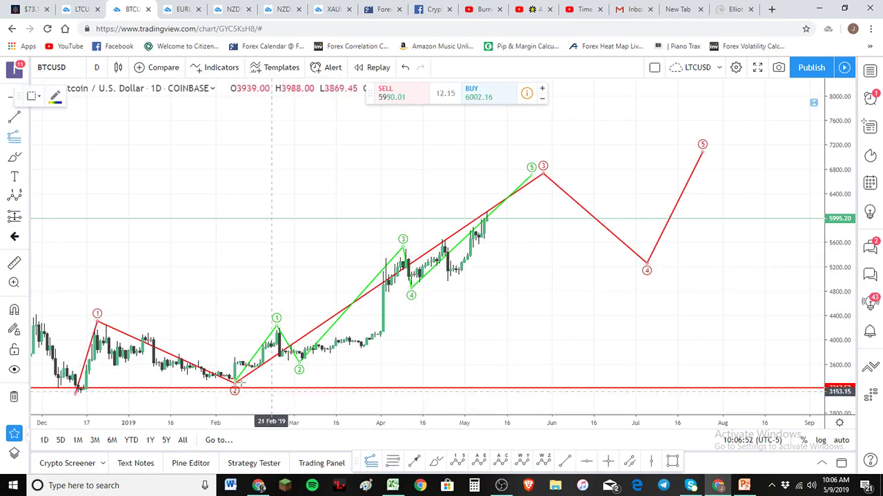
pyautogui.click(238, 383)
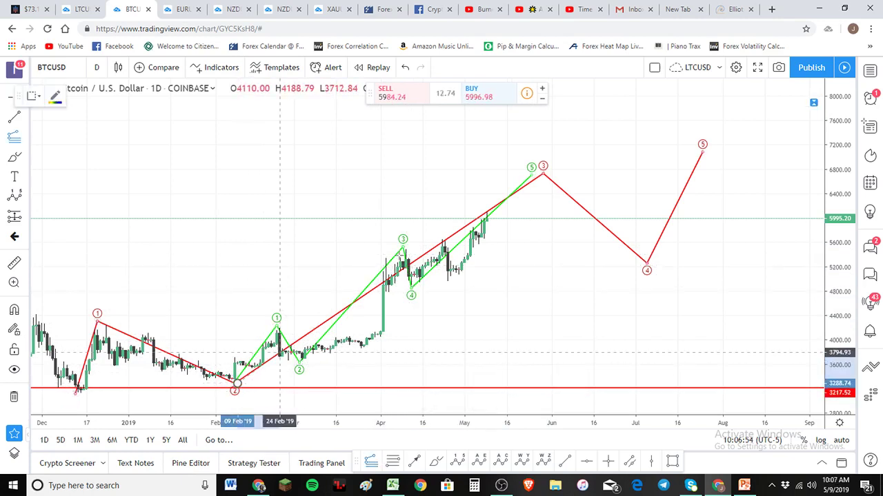
pyautogui.click(400, 245)
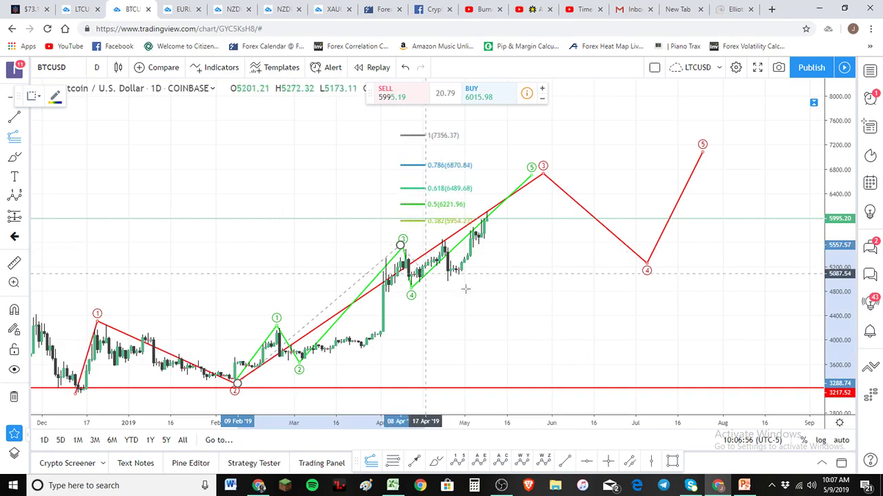
pyautogui.click(526, 291)
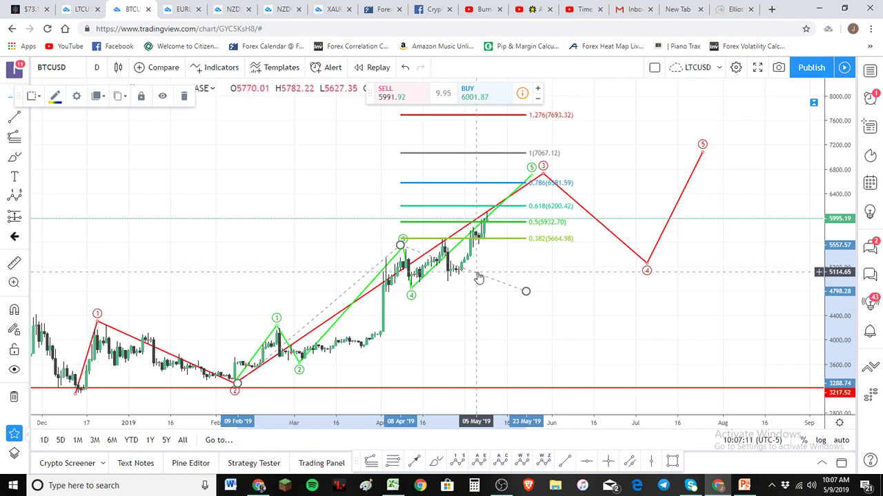
# Remove the Fibonacci extension anchored at the February low and the green wave 3 high
pyautogui.scroll(-1, 478, 278)
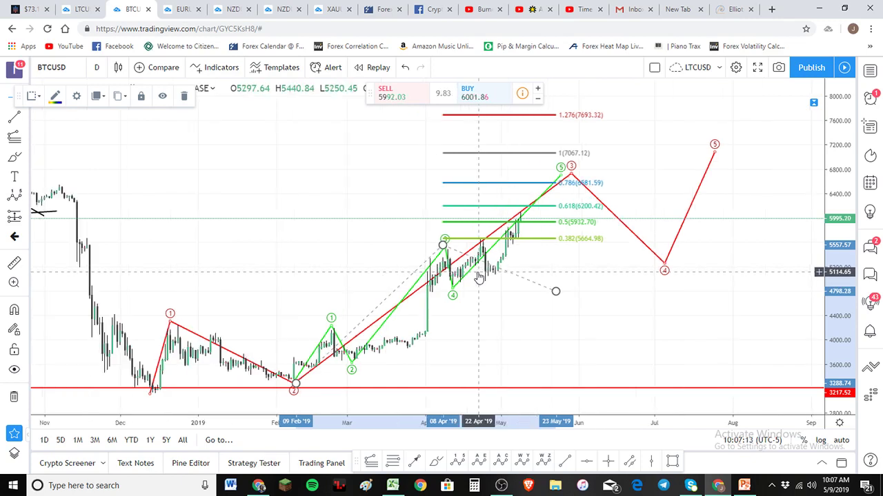
pyautogui.scroll(1, 478, 273)
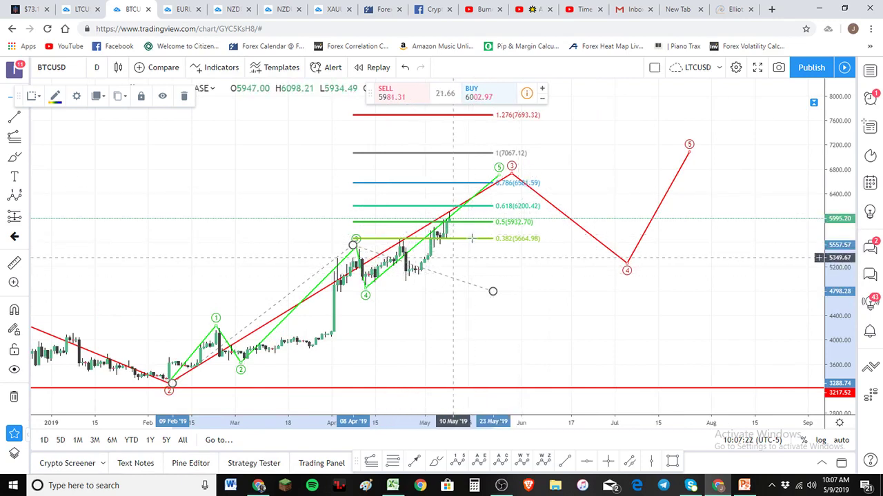
pyautogui.press('Escape')
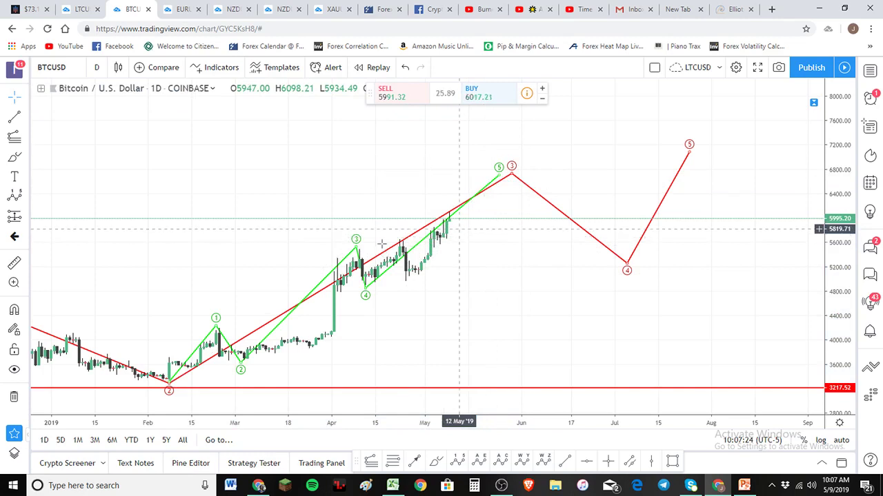
# Move green wave 3 to about 5657 on 22 April and green wave 4 to about 4925 on 25 April
pyautogui.moveTo(356, 248); pyautogui.dragTo(396, 236)
pyautogui.moveTo(364, 288); pyautogui.dragTo(405, 284)
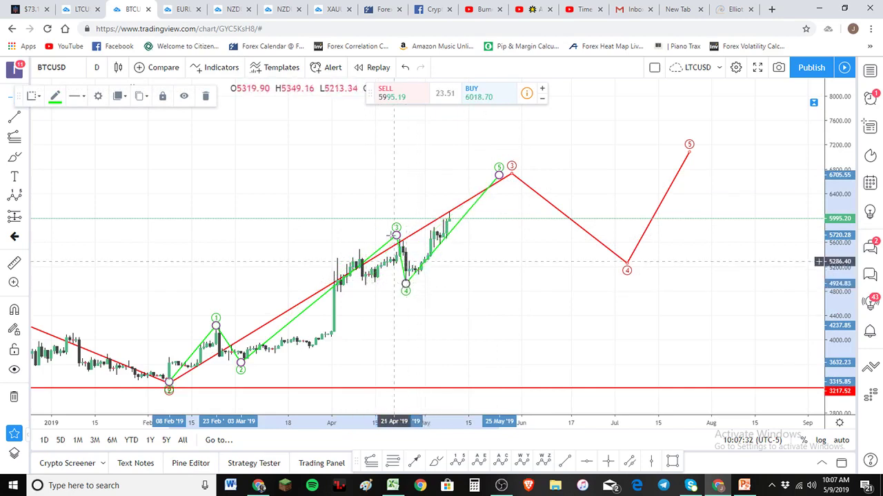
pyautogui.moveTo(396, 237); pyautogui.dragTo(396, 240)
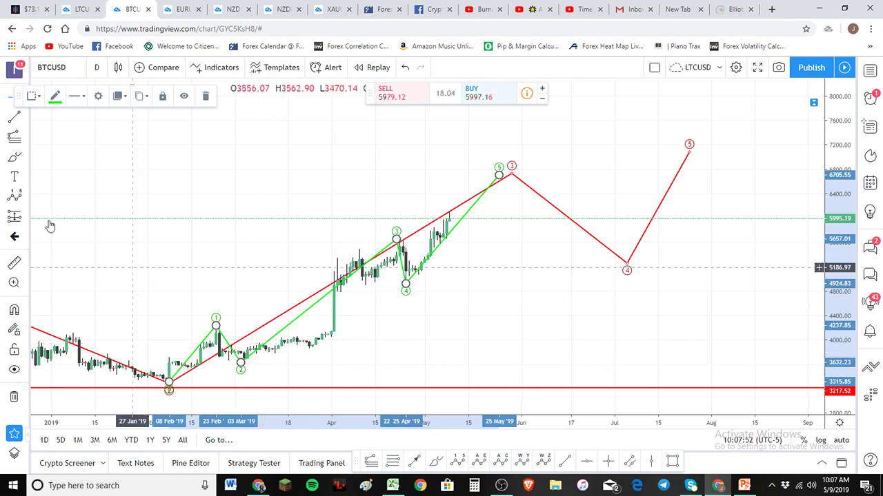
# Draw a blue impulse wave from about 3705 on 5 March through about 4211, 3849, 5476 and 4907, ending at about 5630 on 24 April
pyautogui.click(62, 109)
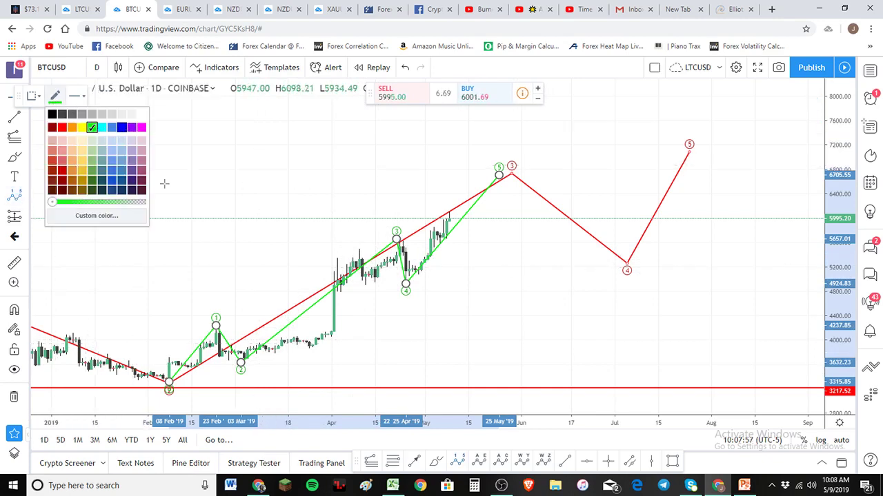
pyautogui.click(251, 325)
pyautogui.moveTo(247, 356); pyautogui.dragTo(281, 320)
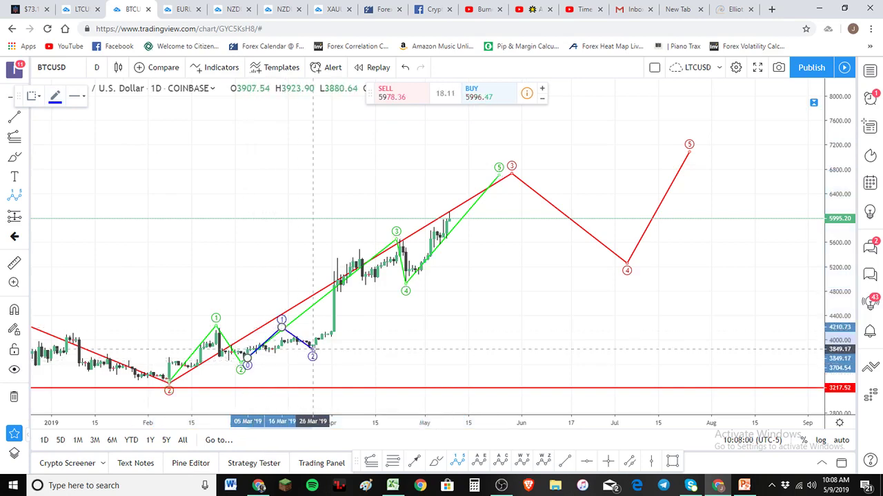
pyautogui.click(314, 348)
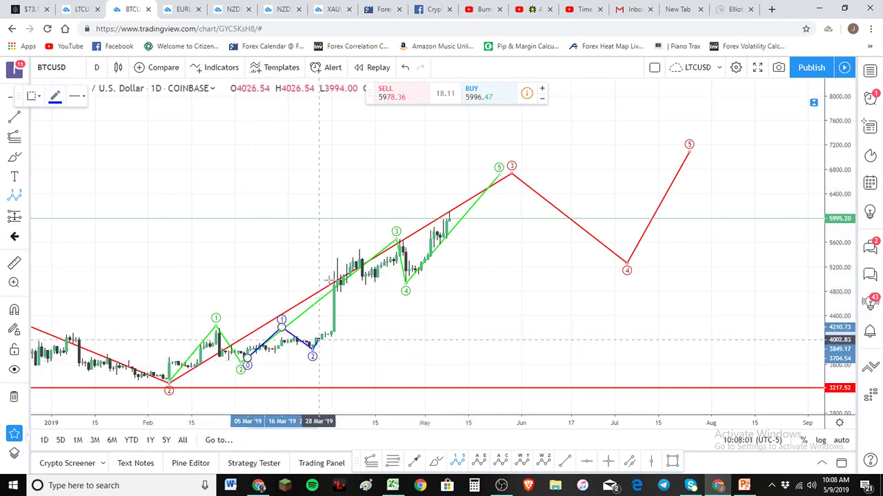
pyautogui.click(356, 251)
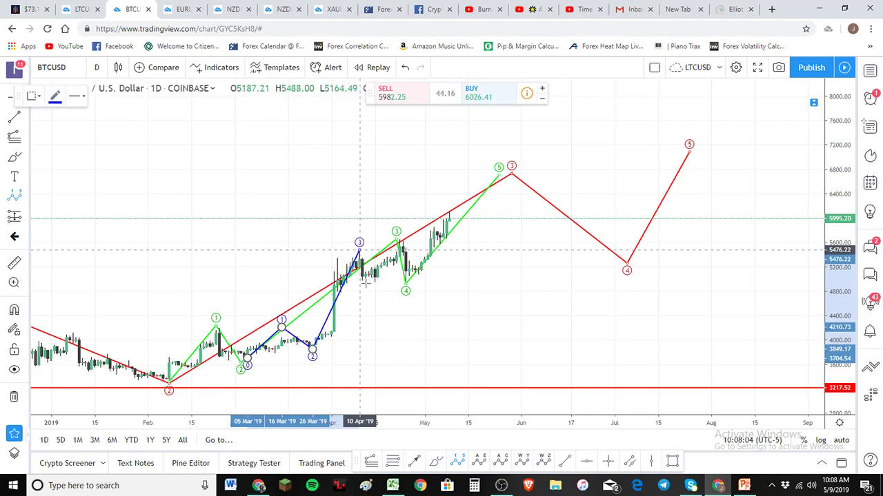
pyautogui.click(368, 282)
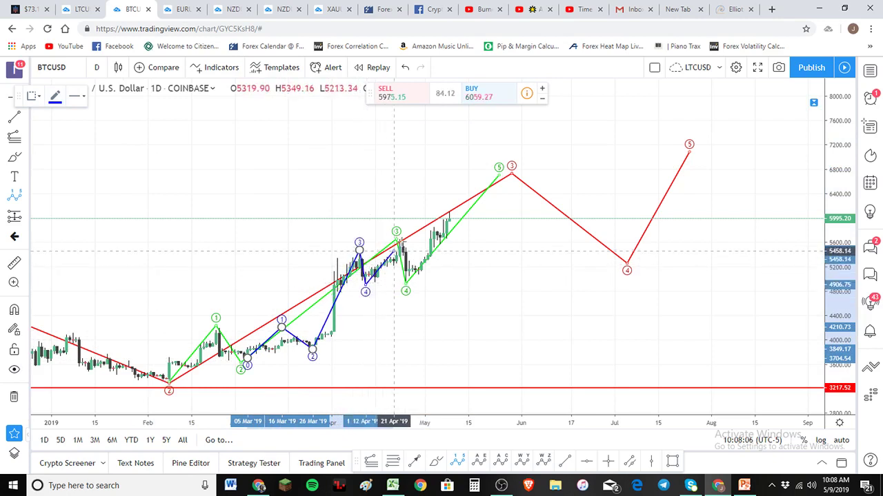
pyautogui.click(402, 235)
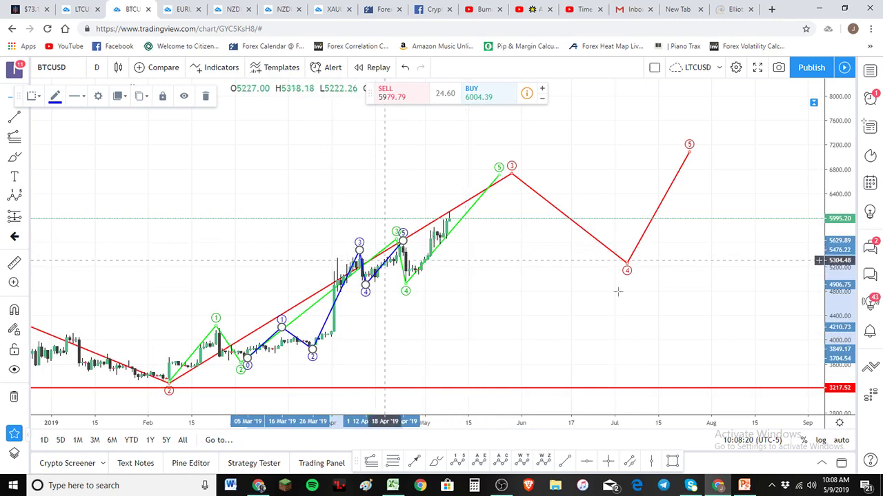
pyautogui.moveTo(840, 256); pyautogui.dragTo(840, 265)
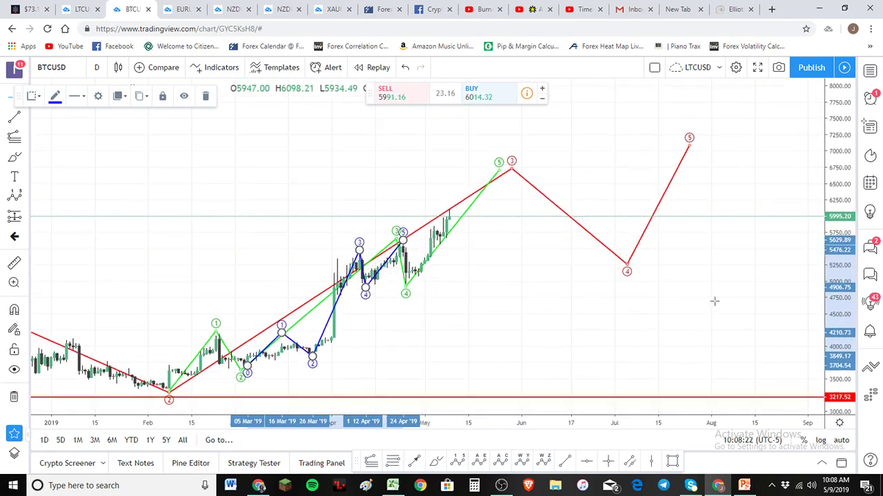
# Remove the blue impulse wave drawn from the 5 March low to the 24 April high
pyautogui.moveTo(729, 256); pyautogui.dragTo(740, 242)
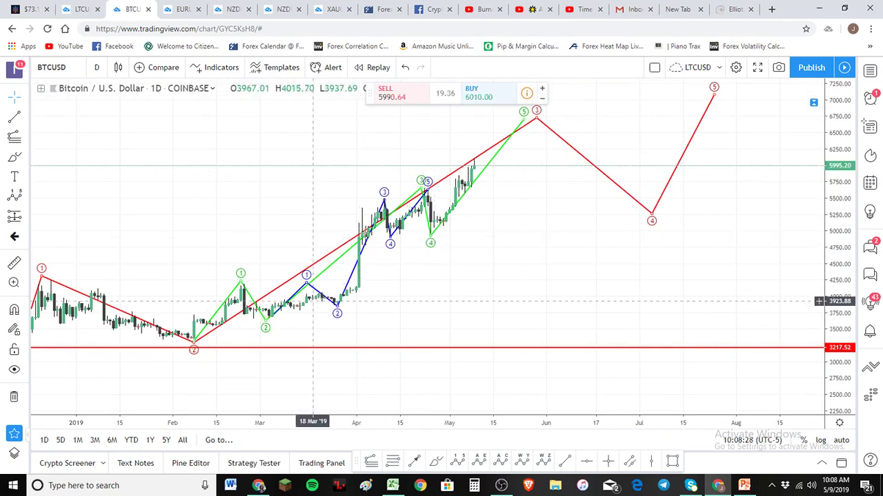
pyautogui.click(412, 208)
pyautogui.press('Delete')
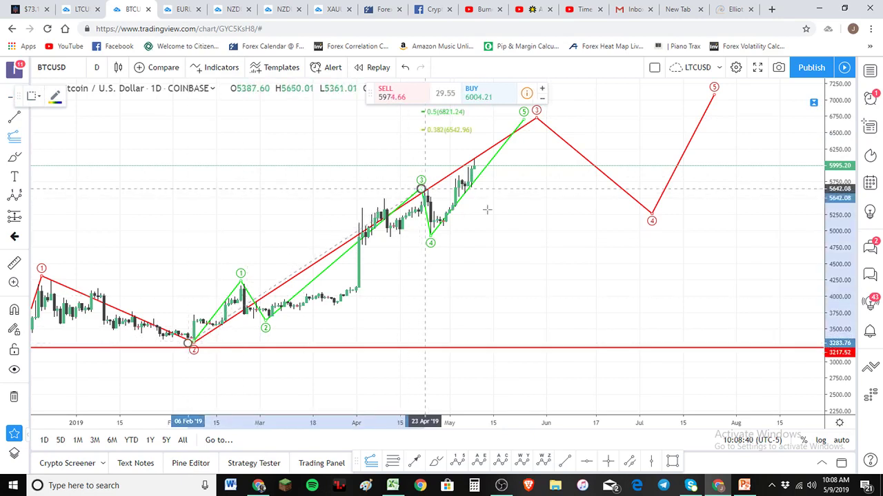
# Draw a trend-based Fibonacci extension through about 3284 on 6 February, 5642 on 22 April and 4918 on 25 May, marking 0.618 with an arrow
pyautogui.click(525, 236)
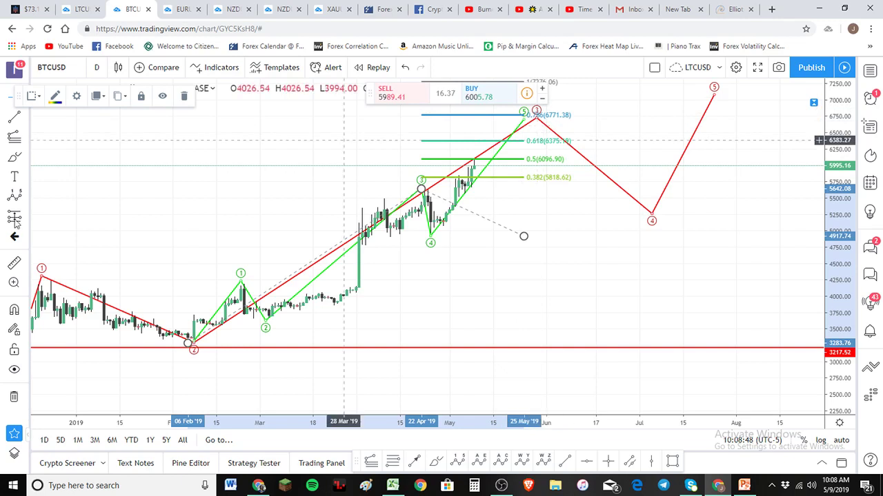
pyautogui.click(583, 140)
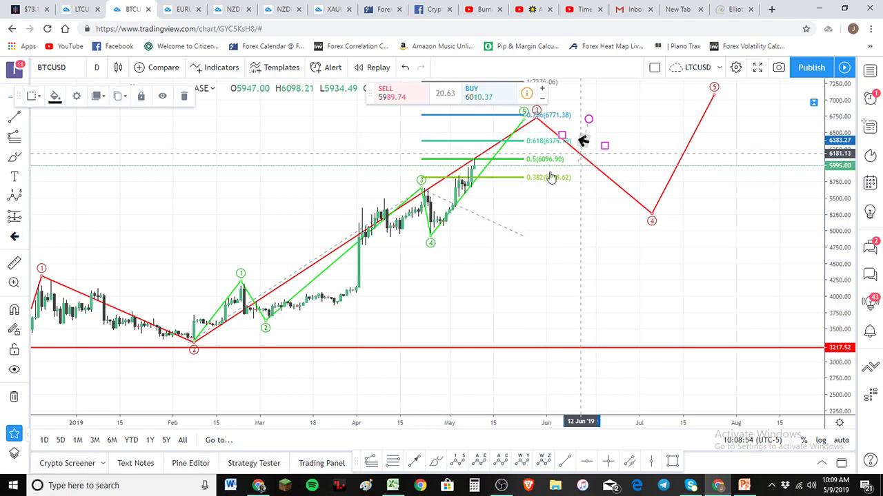
pyautogui.scroll(-3, 568, 160)
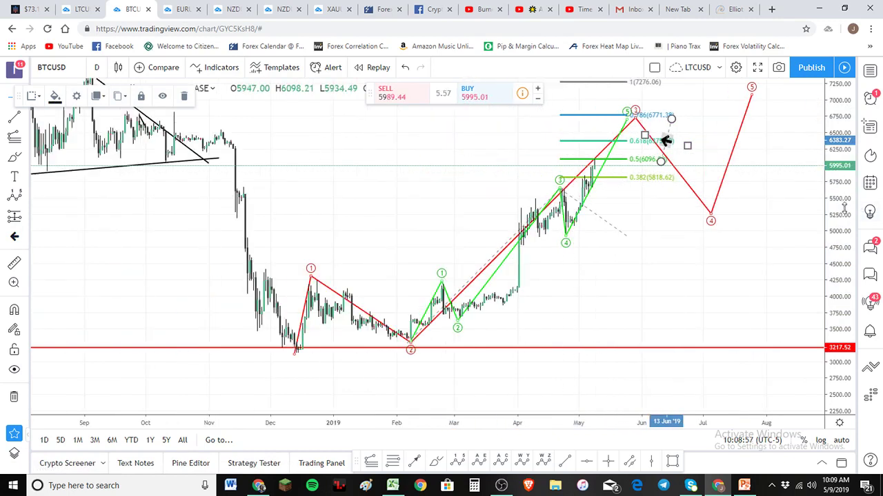
pyautogui.moveTo(844, 208); pyautogui.dragTo(745, 183)
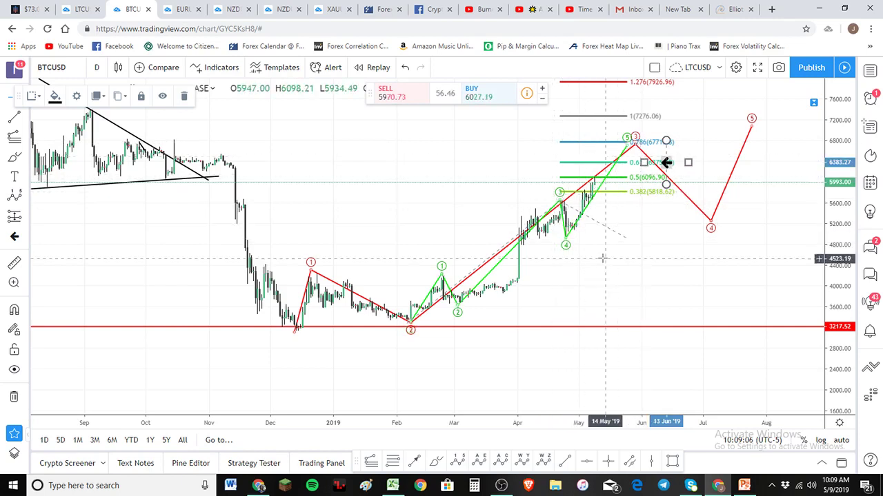
# Try green waves 3 and 4 on the earlier April swing, placing wave 4 at about 4873 on 13 April
pyautogui.scroll(2, 602, 257)
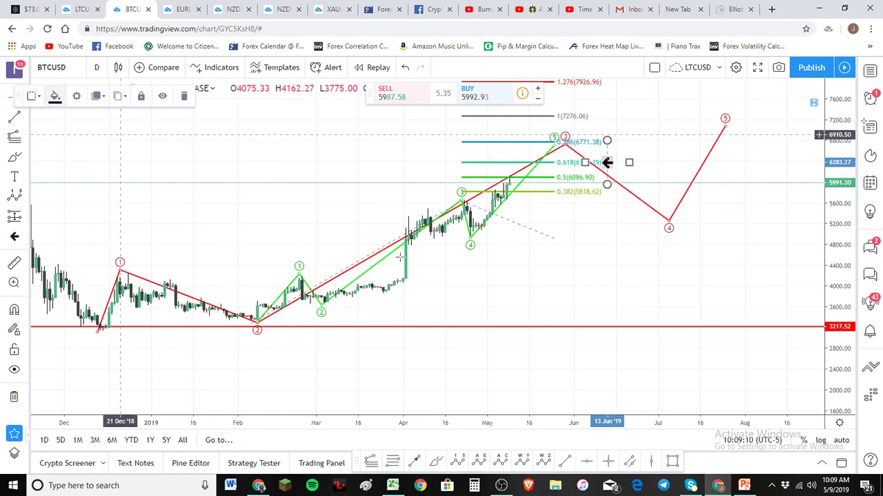
pyautogui.moveTo(470, 236); pyautogui.dragTo(434, 236)
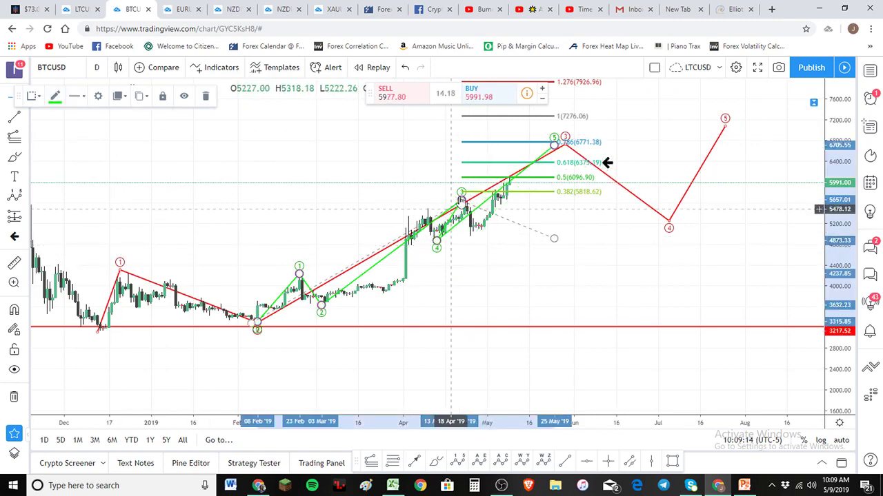
pyautogui.moveTo(459, 200); pyautogui.dragTo(428, 203)
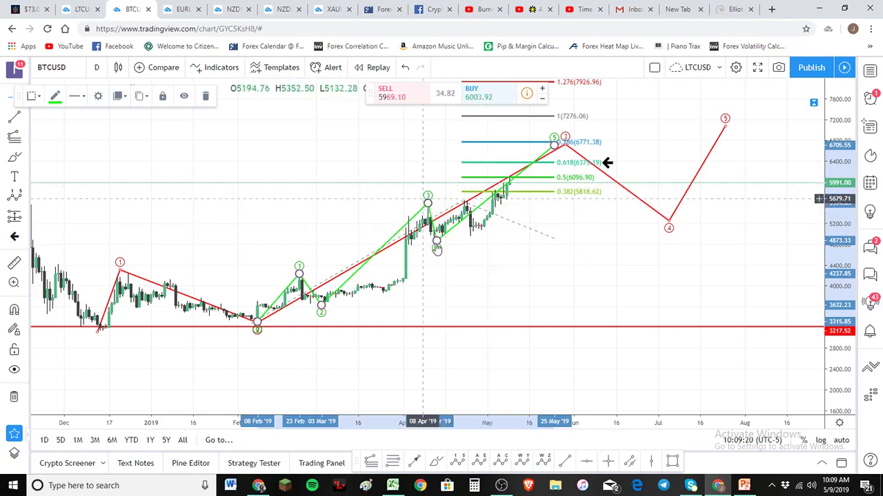
# Move green wave 3 to about 5701 on 22 April and green wave 4 to about 4958 on 25 April
pyautogui.moveTo(428, 202); pyautogui.dragTo(458, 193)
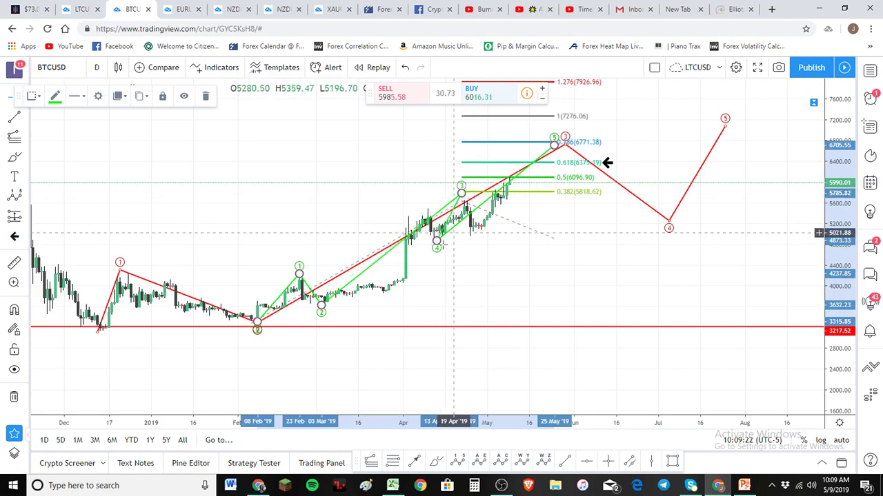
pyautogui.moveTo(439, 245); pyautogui.dragTo(479, 237)
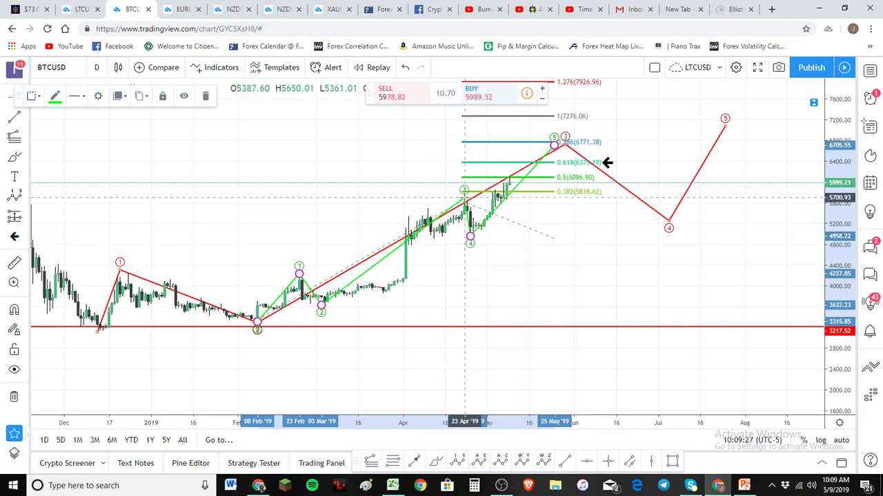
pyautogui.scroll(2, 525, 279)
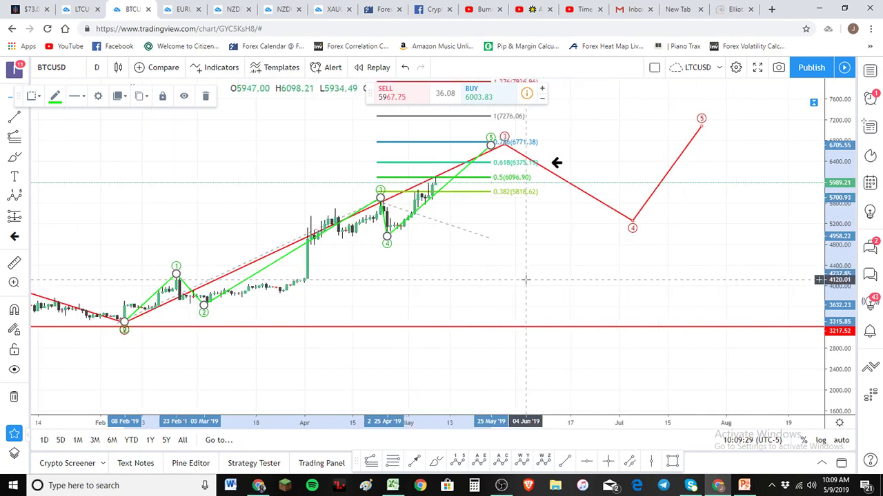
# Switch the chart to the 8-hour interval and raise the Fibonacci extension's third anchor to about 4957
pyautogui.click(99, 71)
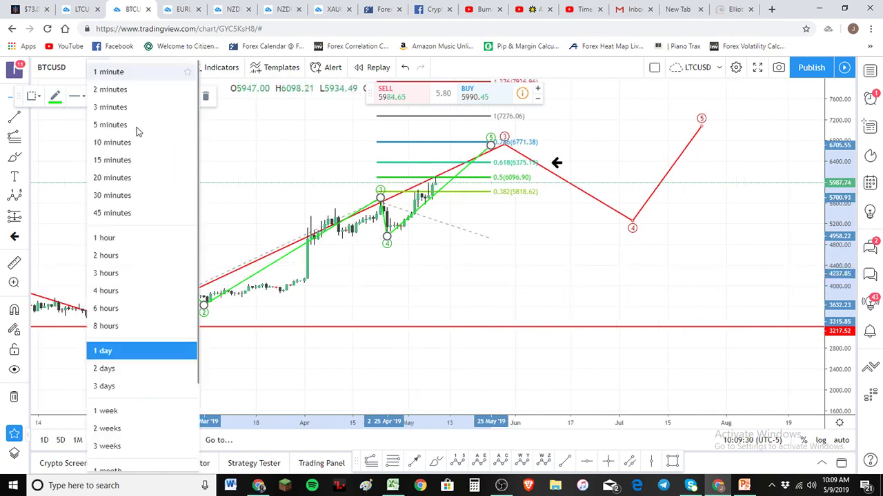
pyautogui.click(138, 326)
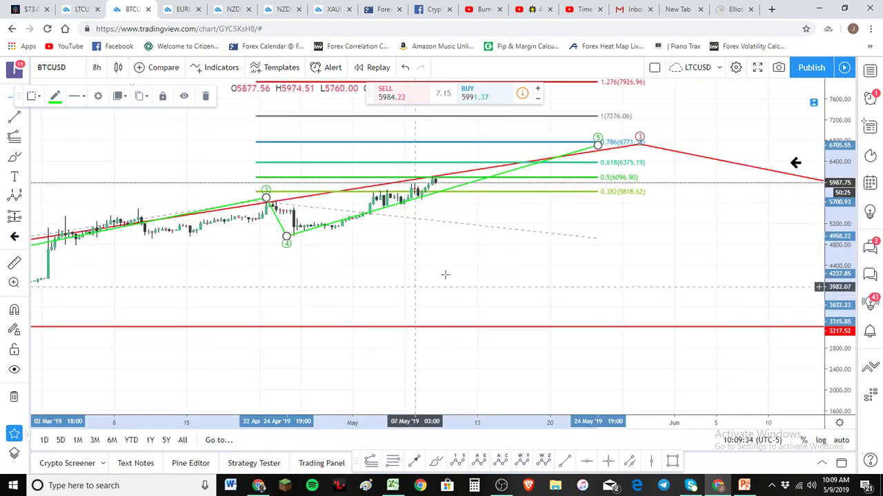
pyautogui.scroll(-2, 445, 274)
pyautogui.scroll(-3, 486, 275)
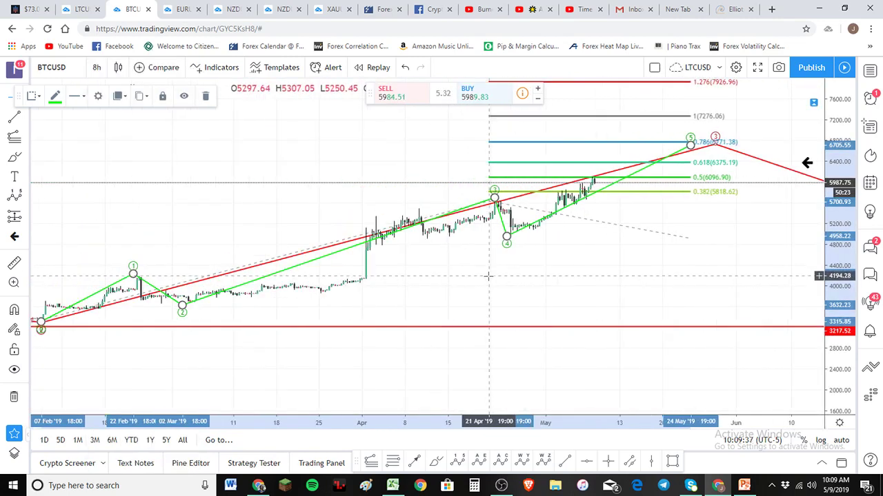
pyautogui.moveTo(656, 275); pyautogui.dragTo(503, 297)
pyautogui.moveTo(845, 264); pyautogui.dragTo(845, 279)
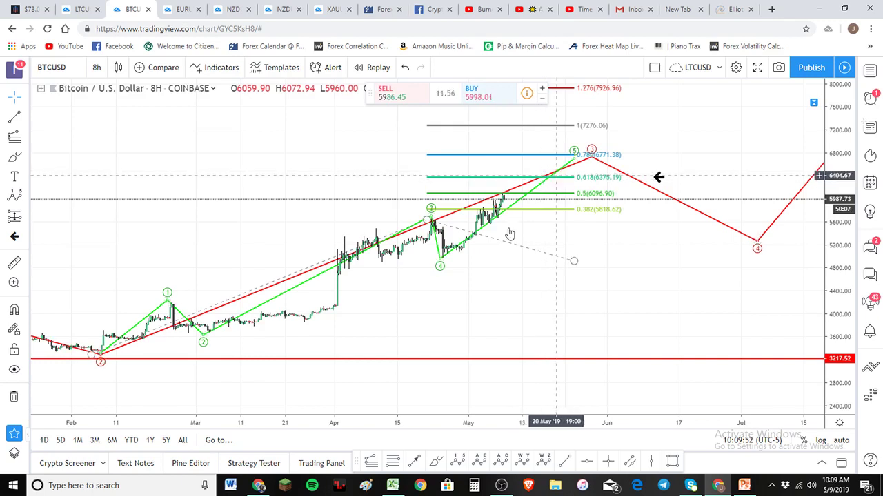
pyautogui.click(574, 261)
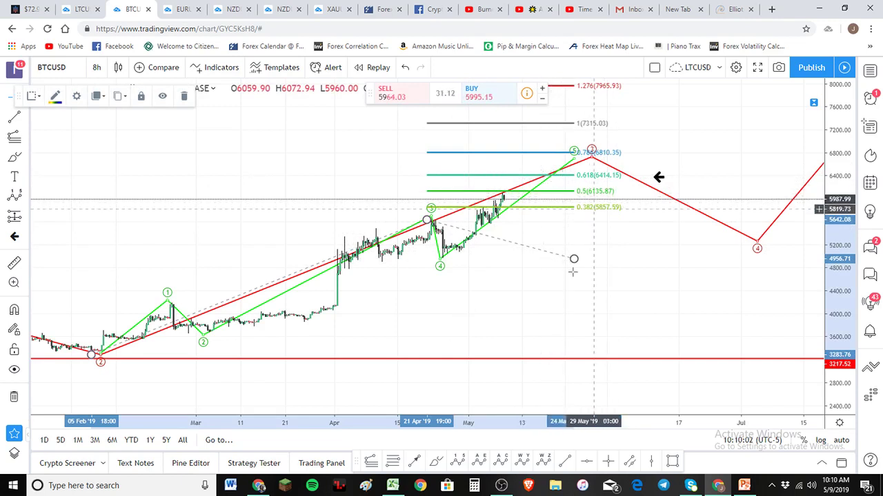
# Switch the chart to the 1-hour interval and reset its price scale to fit the data
pyautogui.click(96, 67)
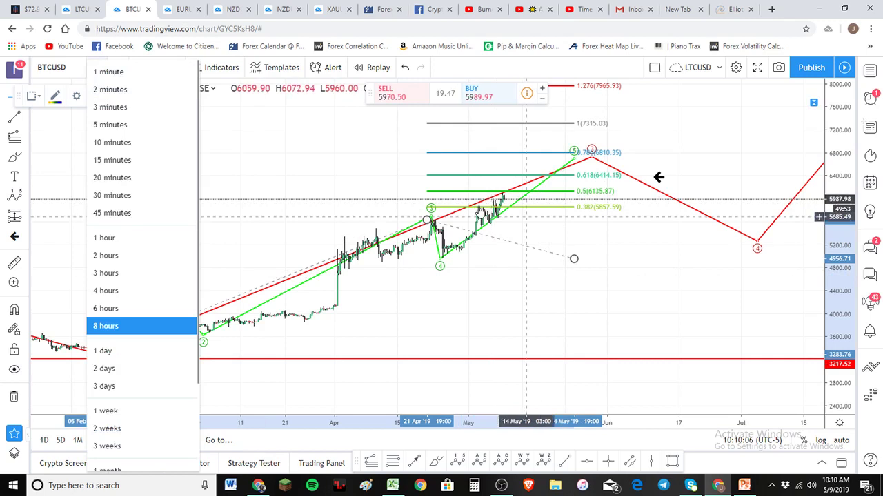
pyautogui.click(486, 239)
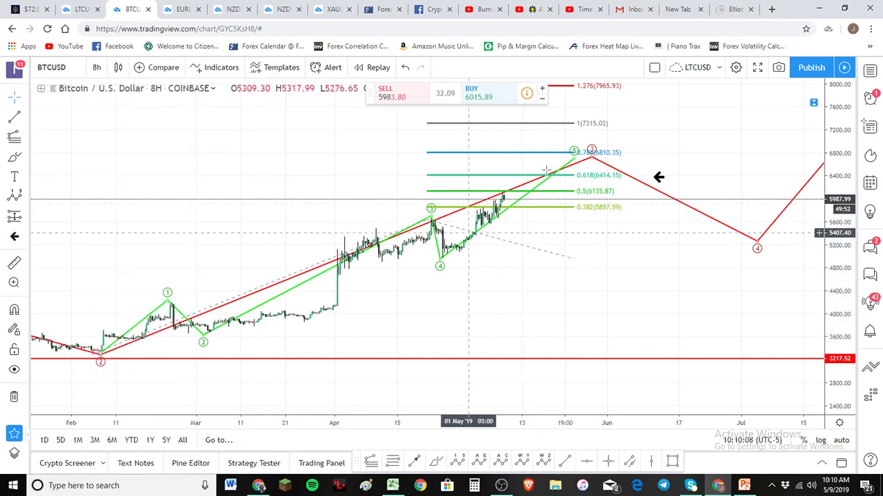
pyautogui.click(96, 67)
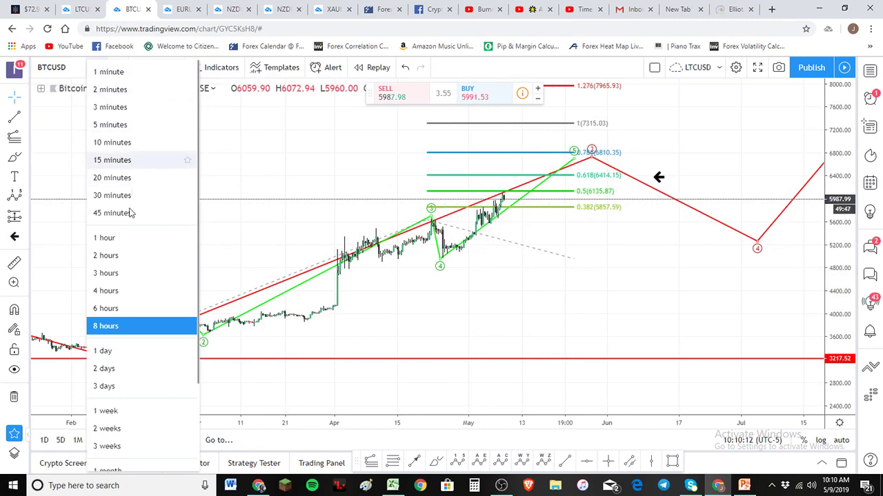
pyautogui.click(124, 238)
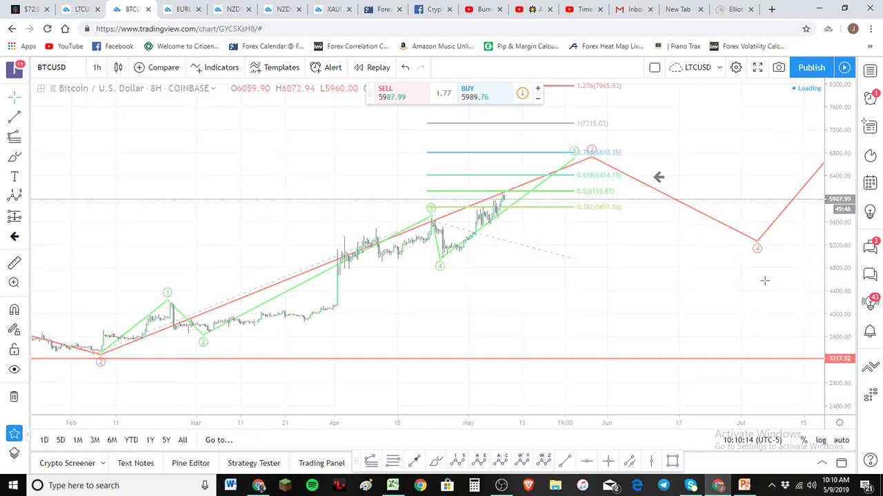
pyautogui.doubleClick(832, 255)
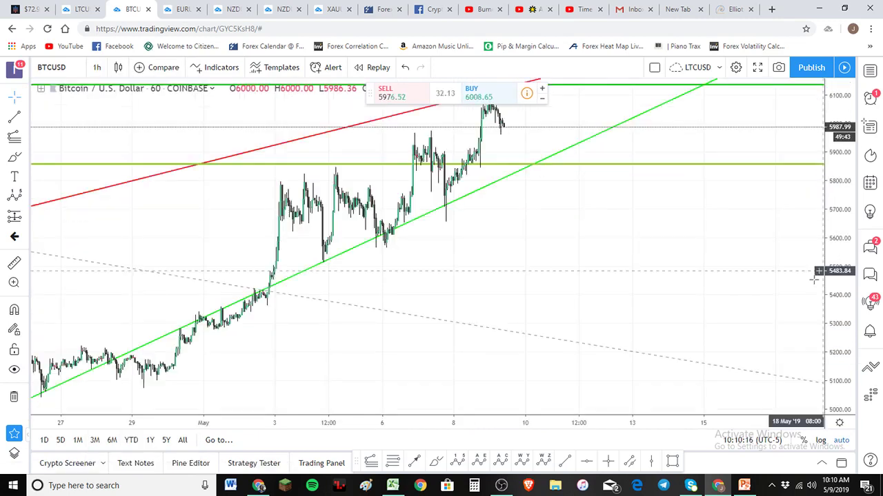
pyautogui.scroll(-3, 756, 234)
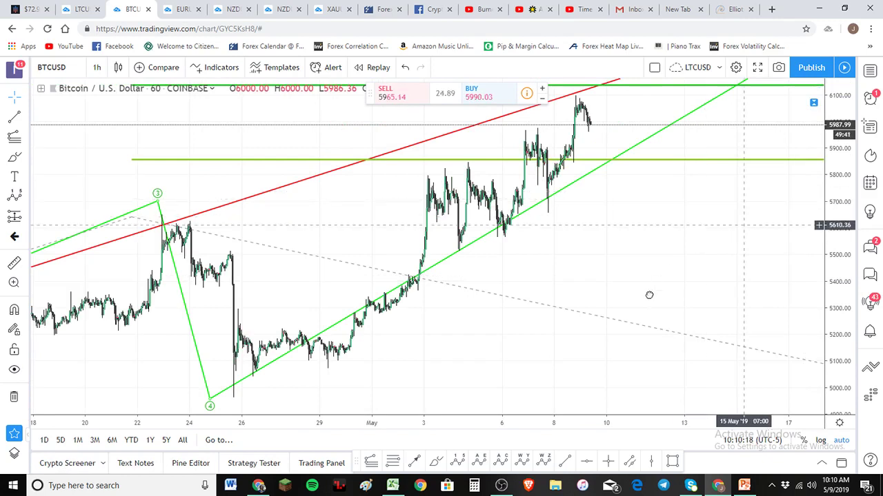
pyautogui.moveTo(649, 296); pyautogui.dragTo(612, 355)
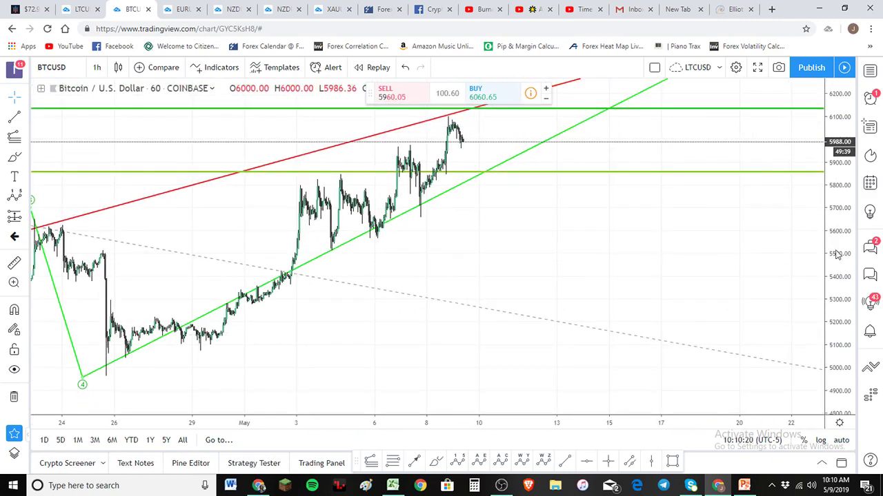
# Move green wave 5 to about 6391 on 20 May and mark the 0.618 extension level with an arrow
pyautogui.scroll(-2, 635, 246)
pyautogui.moveTo(587, 305); pyautogui.dragTo(516, 407)
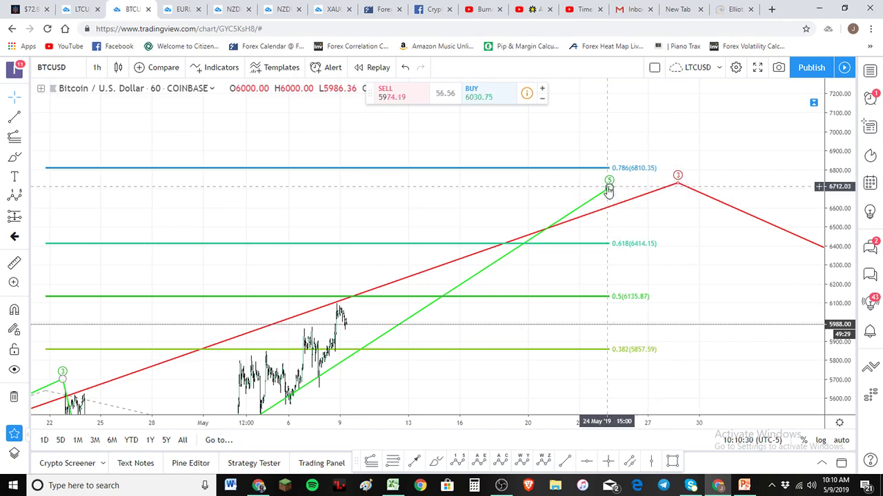
pyautogui.moveTo(608, 187); pyautogui.dragTo(536, 246)
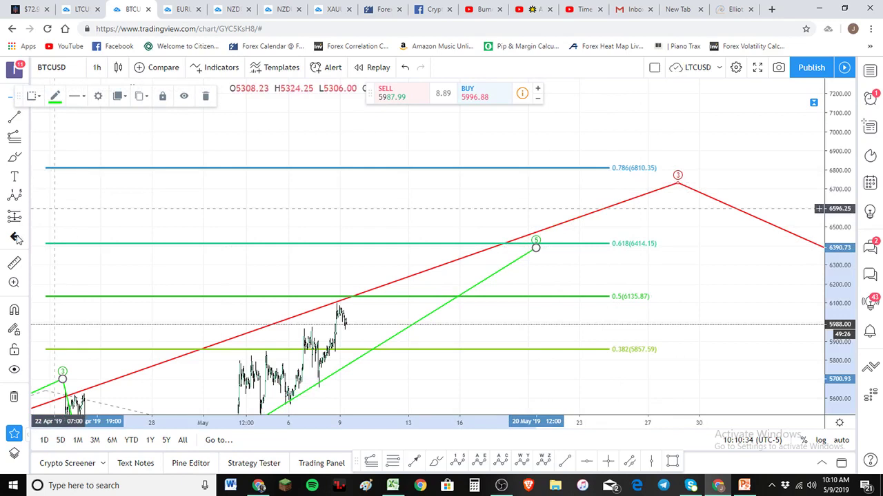
pyautogui.click(692, 243)
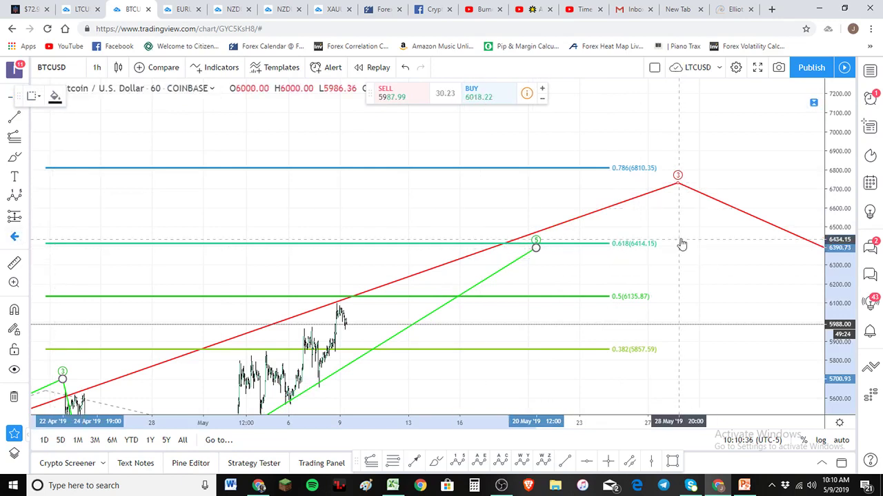
pyautogui.click(678, 239)
# Move green wave 4 onto the 25 April low at about 4930
pyautogui.scroll(-5, 630, 356)
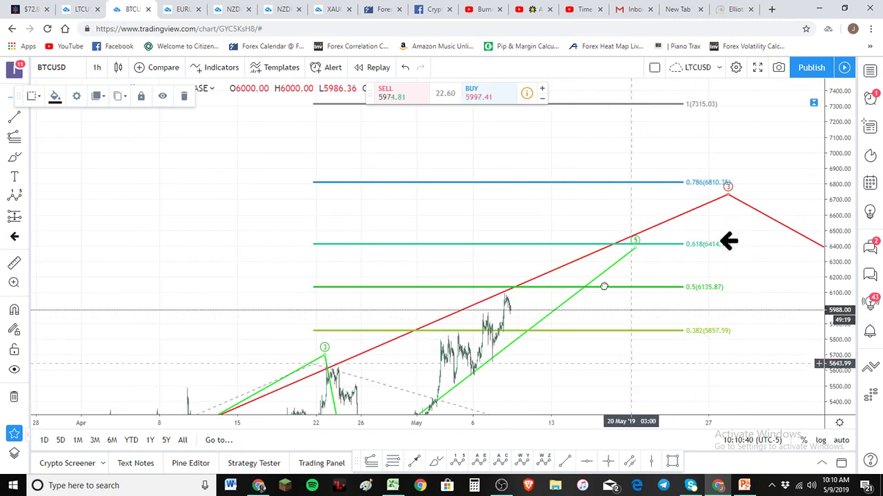
pyautogui.moveTo(602, 283); pyautogui.dragTo(571, 242)
pyautogui.scroll(2, 571, 242)
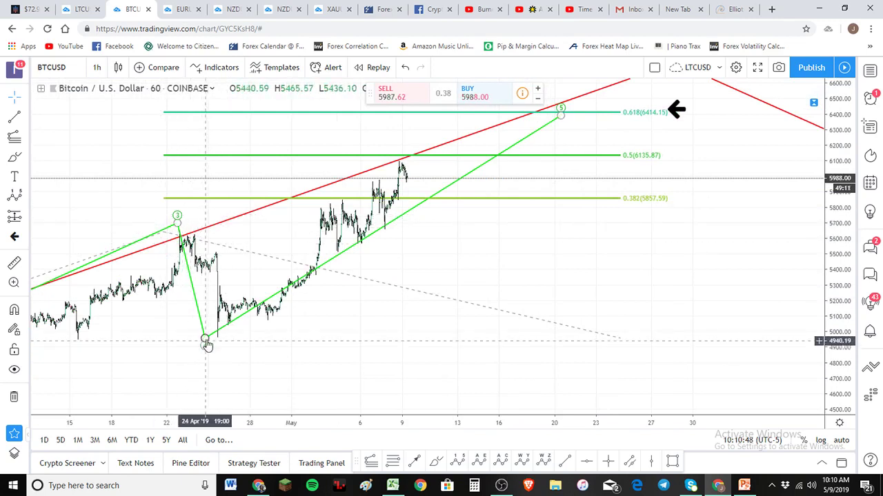
pyautogui.moveTo(207, 345); pyautogui.dragTo(218, 345)
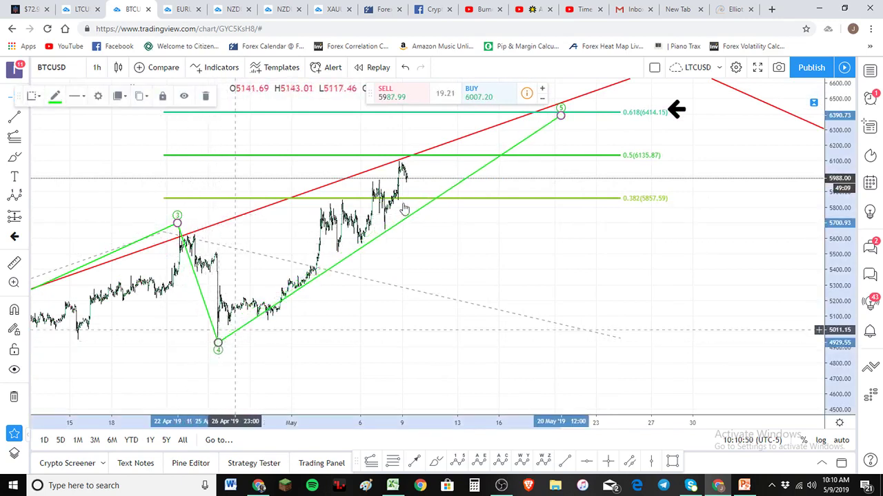
# Switch to the 30-minute interval and replace the large Fibonacci extension with a smaller one starting at about 4971 on 25 April
pyautogui.scroll(1, 271, 236)
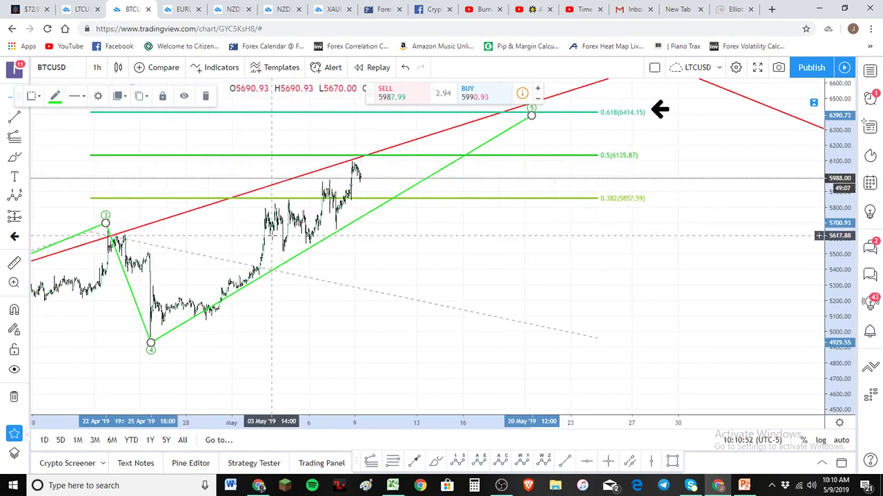
pyautogui.scroll(1, 271, 236)
pyautogui.scroll(-3, 624, 267)
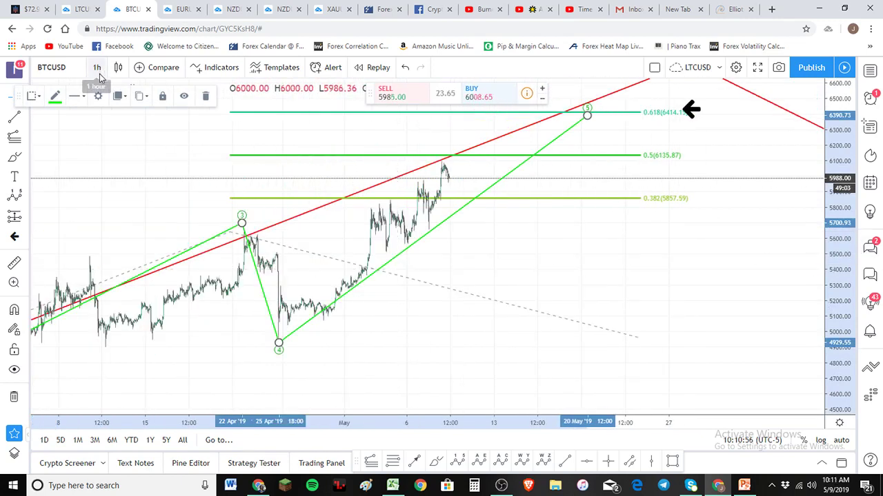
pyautogui.click(98, 67)
pyautogui.click(113, 198)
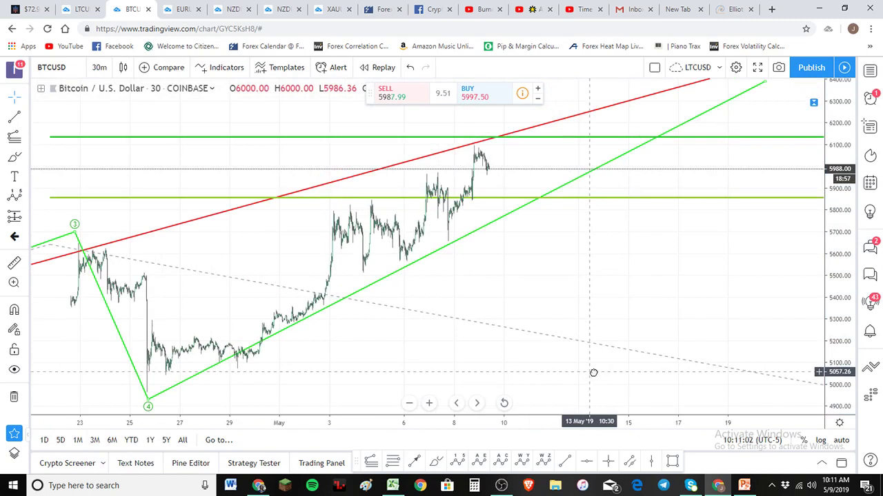
pyautogui.click(13, 136)
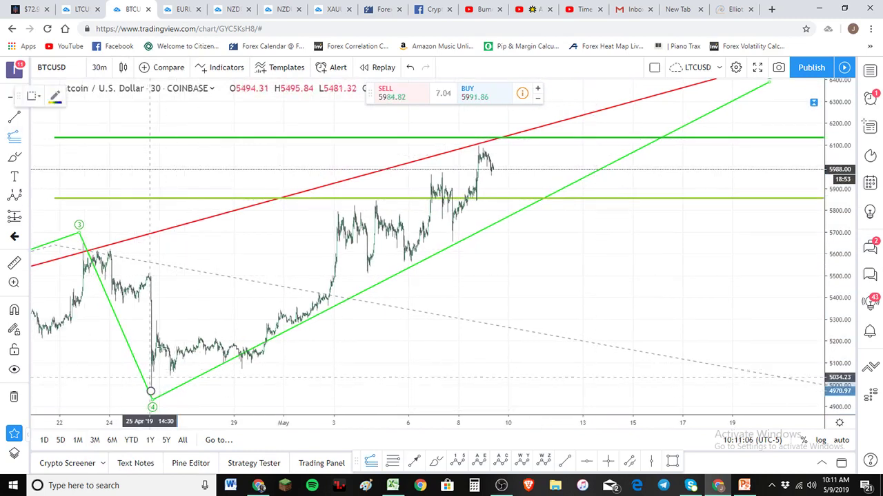
pyautogui.click(153, 319)
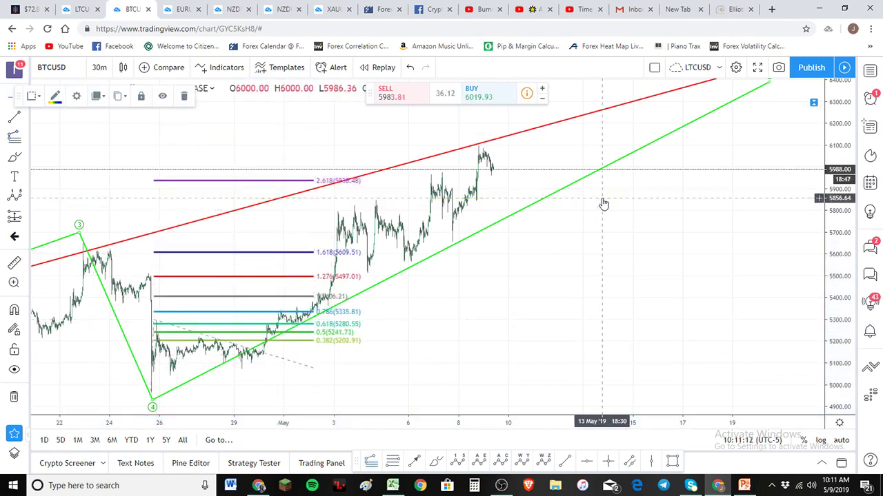
# Draw a blue Elliott impulse wave from the 25 April low at about 4968, with points at about 5295, 5060, 5844, 5523 and 6254
pyautogui.click(603, 204)
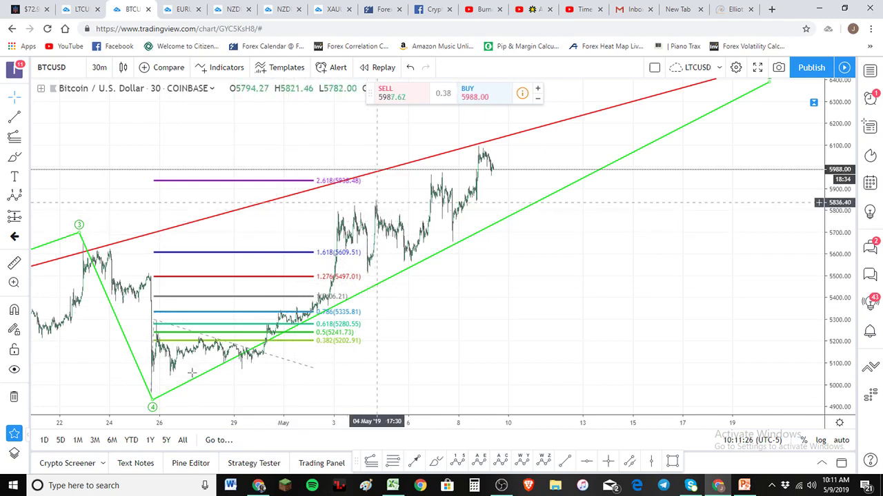
pyautogui.click(60, 240)
pyautogui.click(153, 398)
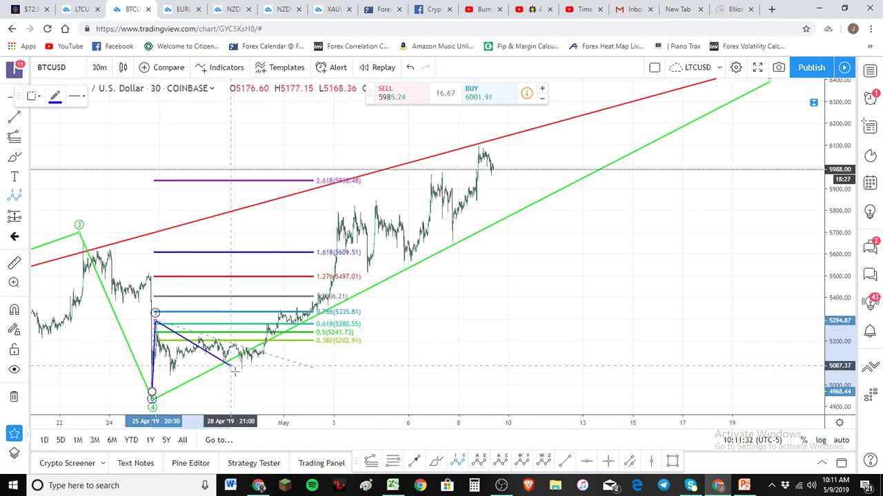
pyautogui.click(234, 378)
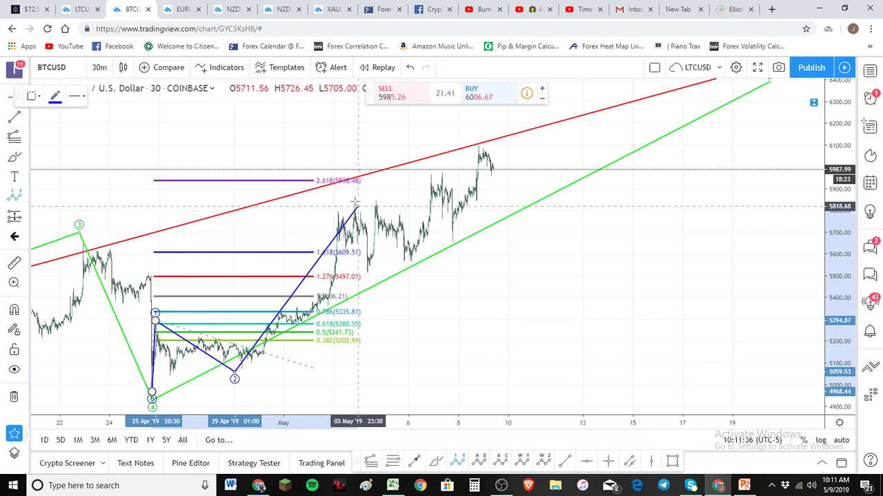
pyautogui.click(371, 276)
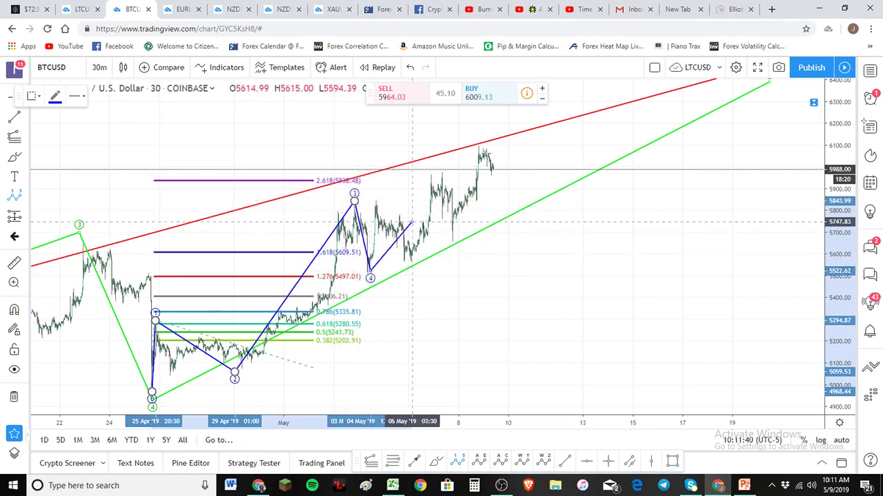
pyautogui.click(513, 112)
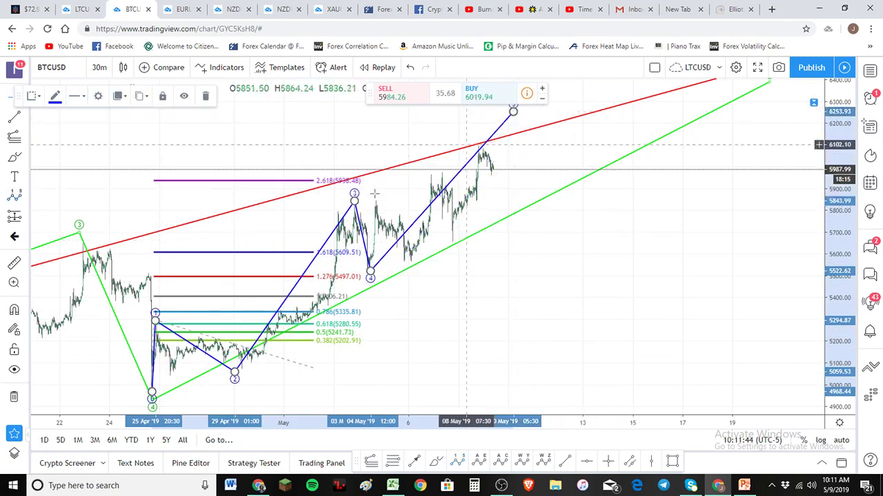
# Move blue wave 3 to the 4 May high at about 5859 and blue wave 4 to the 6 May low at about 5550
pyautogui.moveTo(371, 201); pyautogui.dragTo(374, 198)
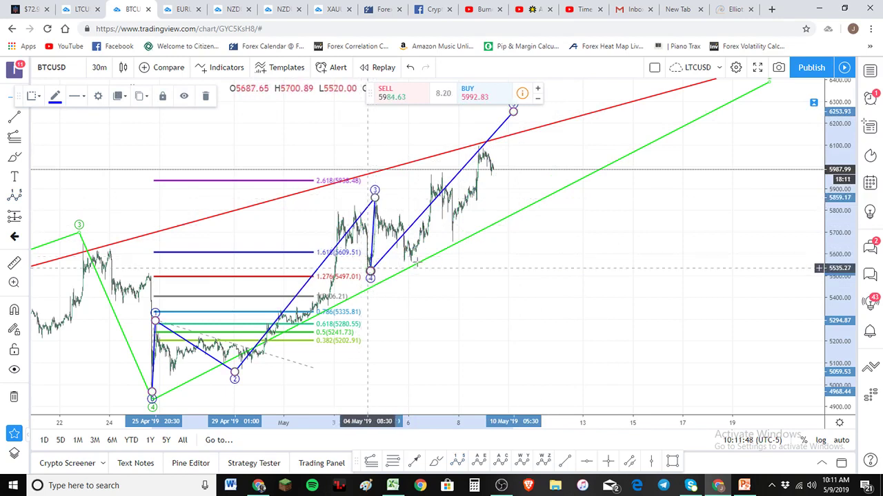
pyautogui.moveTo(369, 269); pyautogui.dragTo(413, 269)
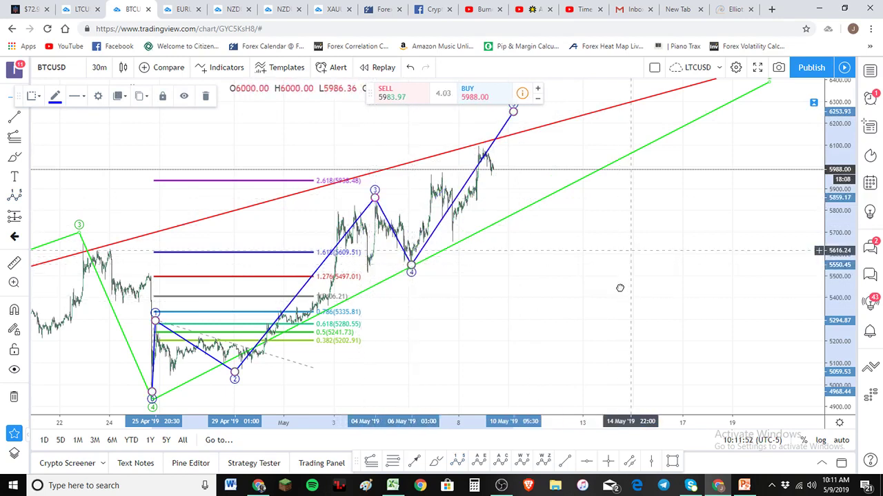
pyautogui.moveTo(619, 288); pyautogui.dragTo(611, 304)
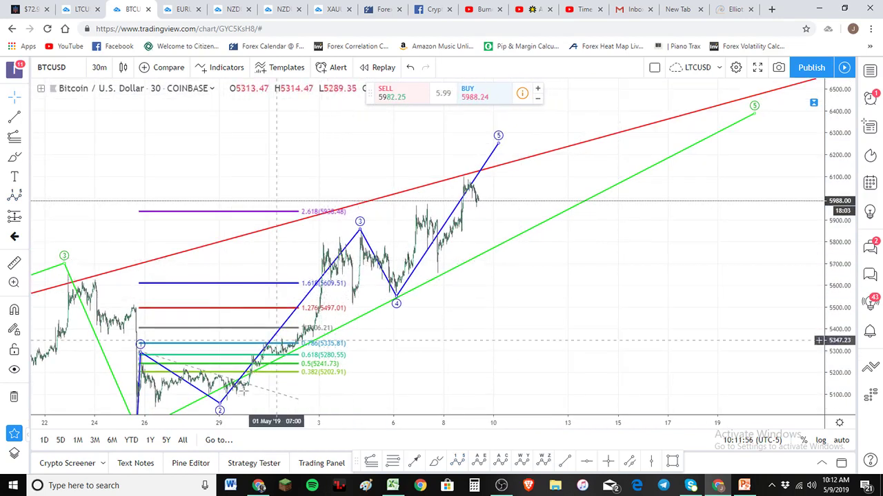
# Move blue wave 2 to about 5054 on 29 April and delete the Fibonacci extension drawn from the 25 April low
pyautogui.moveTo(223, 412); pyautogui.dragTo(228, 410)
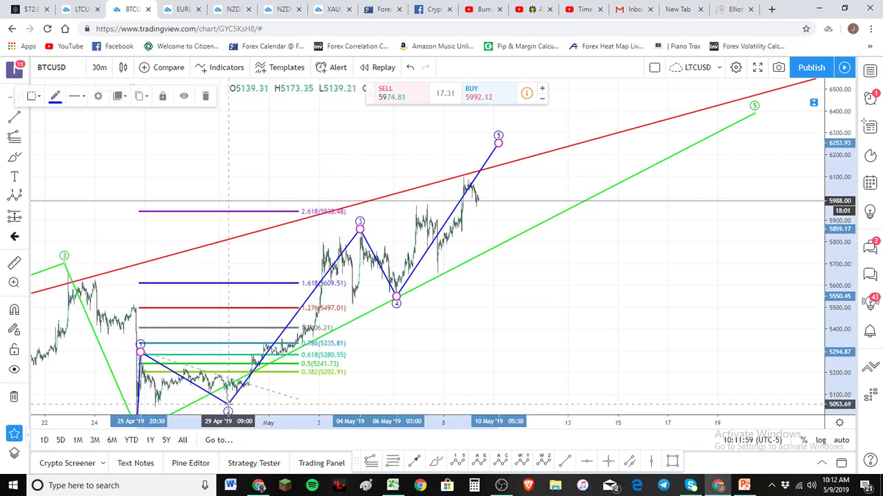
pyautogui.click(252, 310)
pyautogui.press('Delete')
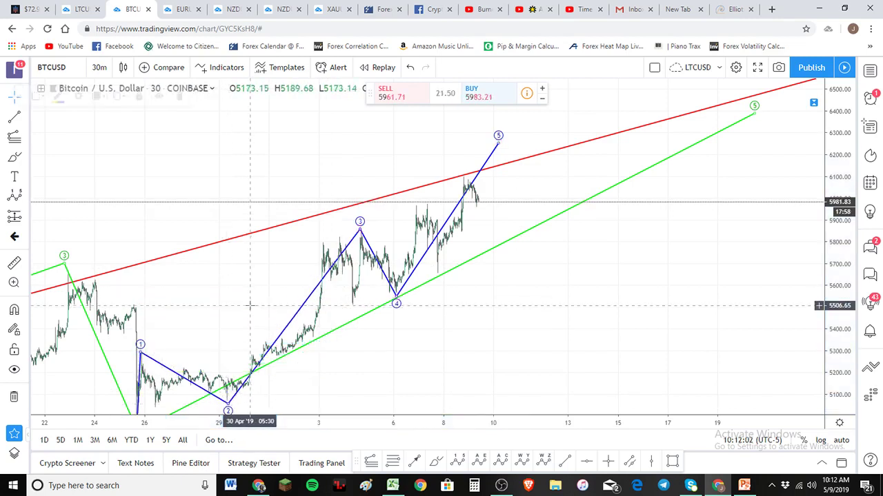
# Try a Fibonacci extension from blue wave 2 at about 5071 through 5347 on 30 April to 5281 on 3 May, and remove it
pyautogui.click(13, 136)
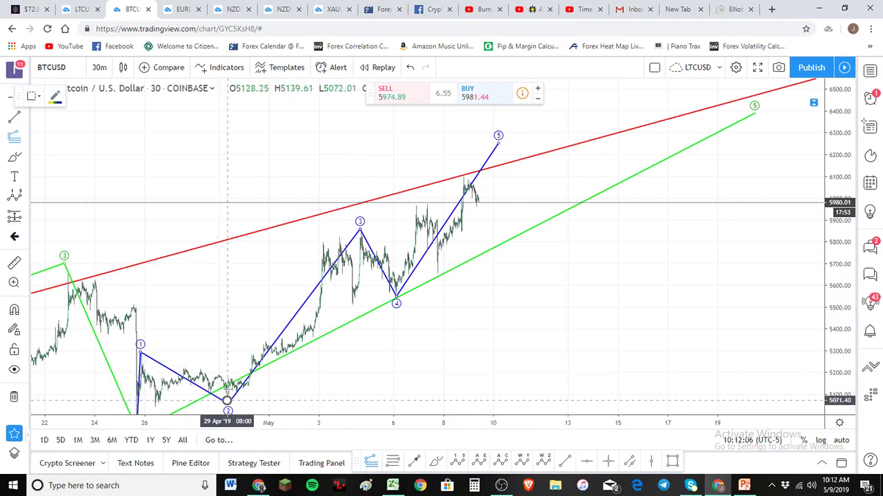
pyautogui.click(265, 342)
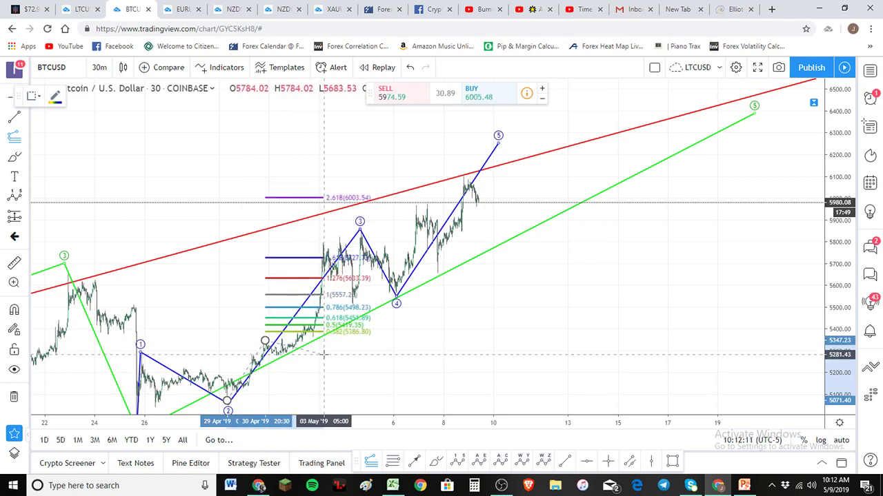
pyautogui.click(323, 355)
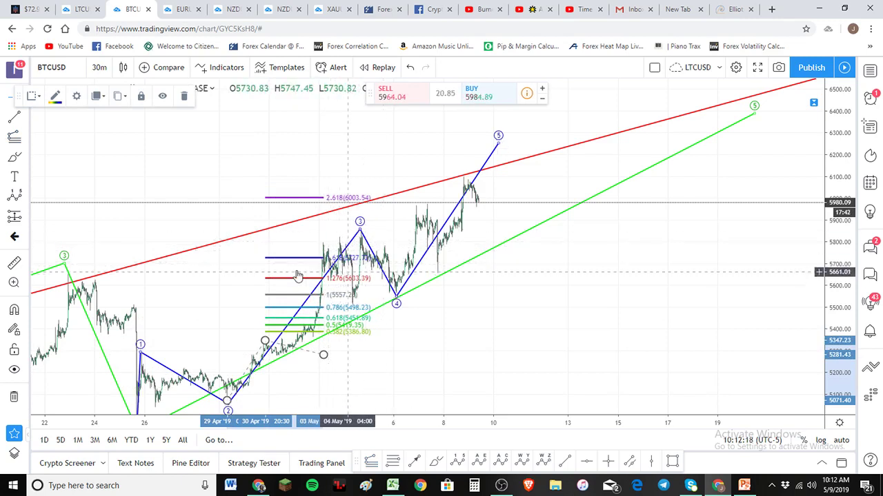
pyautogui.press('Delete')
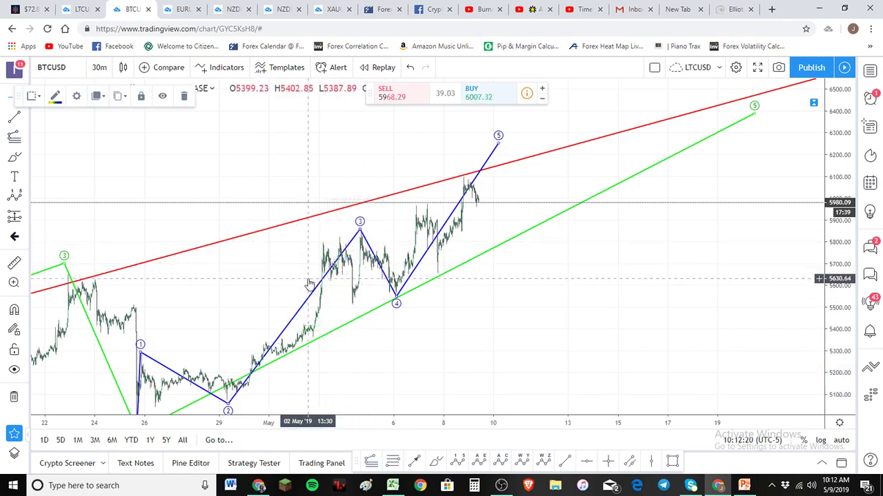
# Draw a Fibonacci extension from blue wave 4 at about 5560 through the 6 May high at about 5975 to about 5638 on 10 May
pyautogui.scroll(1, 390, 315)
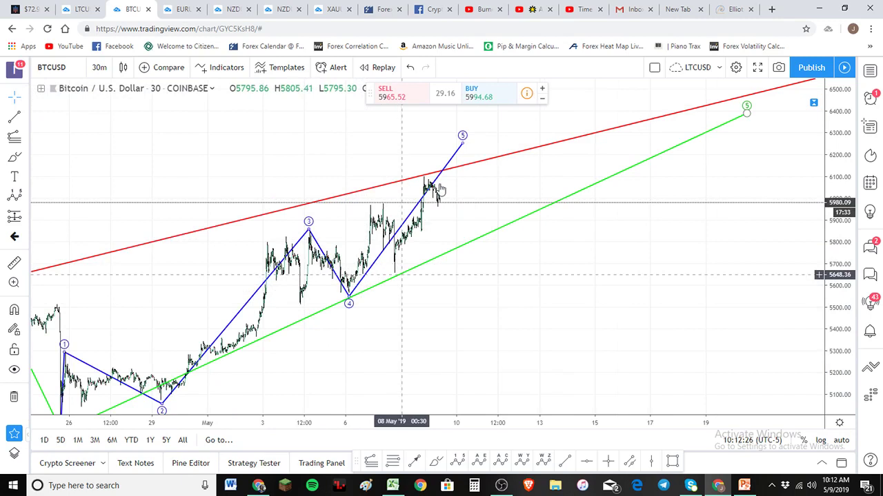
pyautogui.click(14, 136)
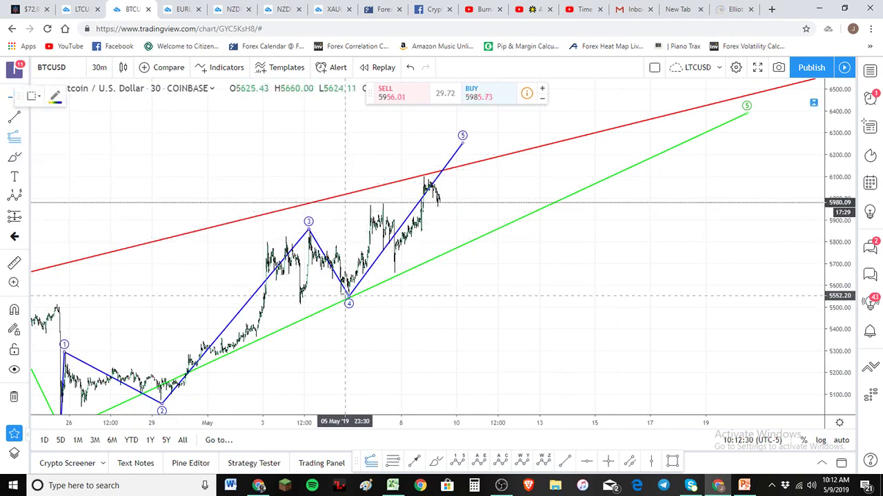
pyautogui.click(346, 296)
pyautogui.click(368, 203)
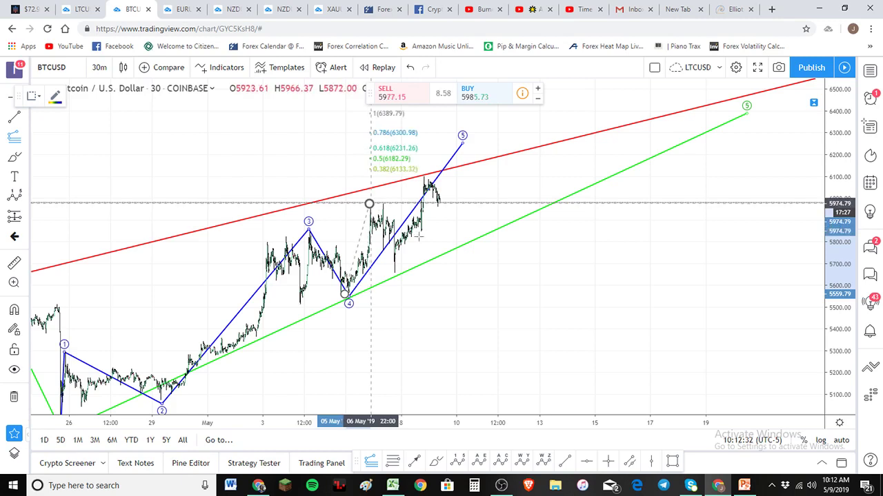
pyautogui.click(462, 277)
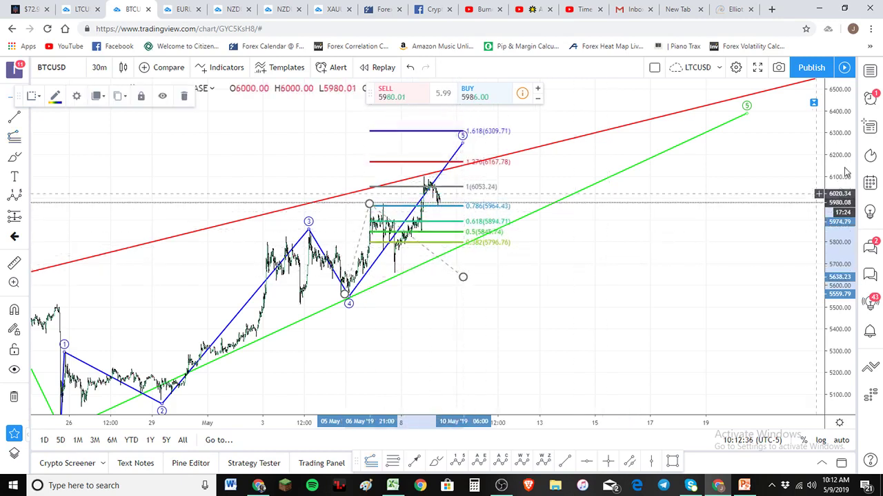
# Move blue wave 5 up to about 6500 on 12 May and green wave 5 to about 6467 on the red trendline
pyautogui.scroll(-3, 711, 232)
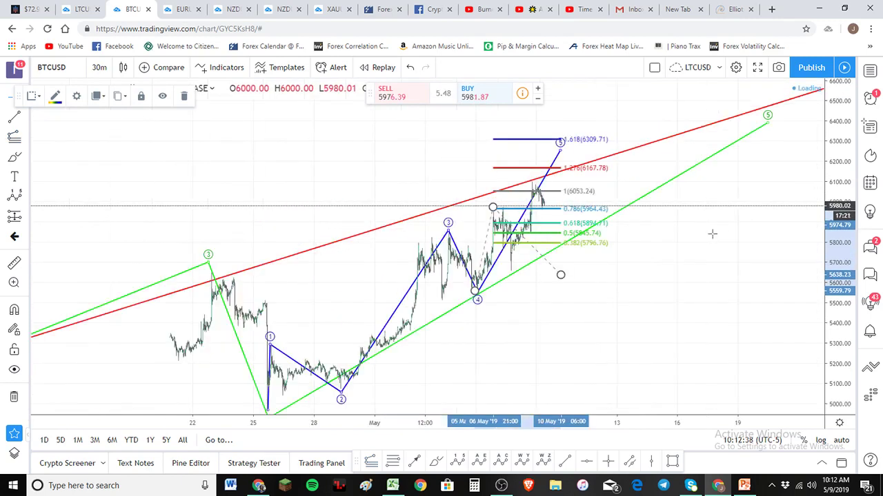
pyautogui.moveTo(711, 232); pyautogui.dragTo(749, 258)
pyautogui.moveTo(671, 291); pyautogui.dragTo(634, 297)
pyautogui.scroll(1, 634, 298)
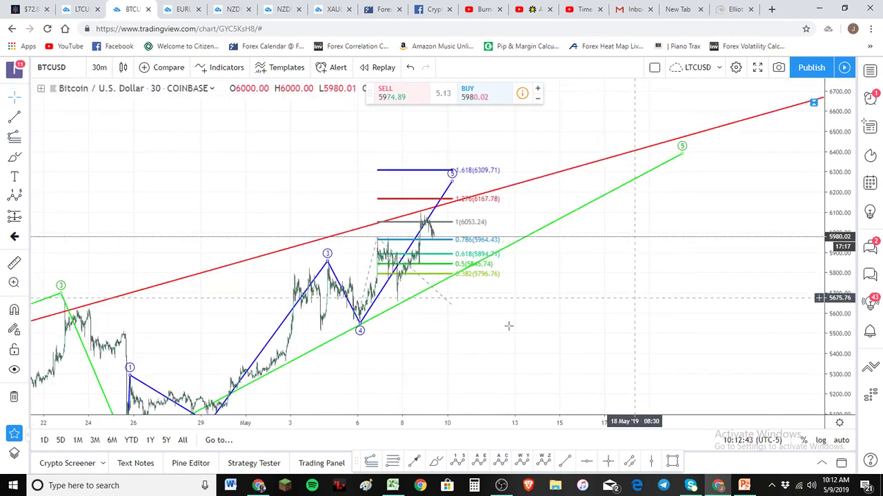
pyautogui.scroll(2, 383, 298)
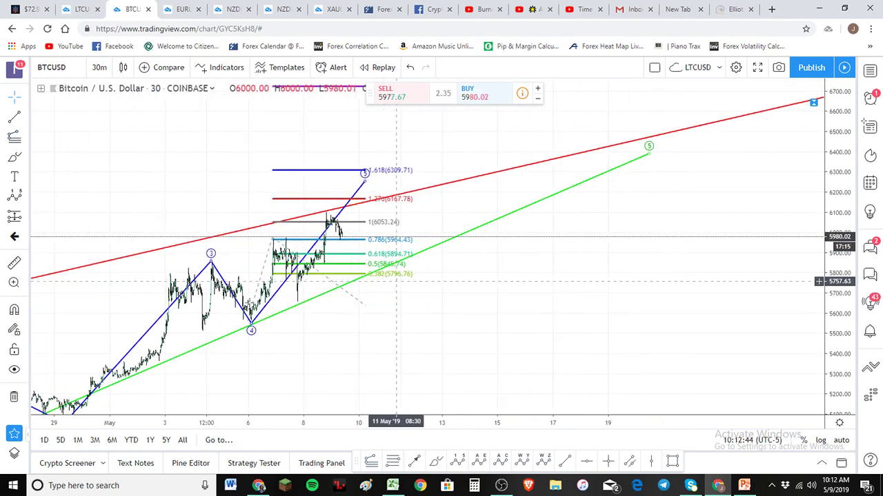
pyautogui.click(258, 282)
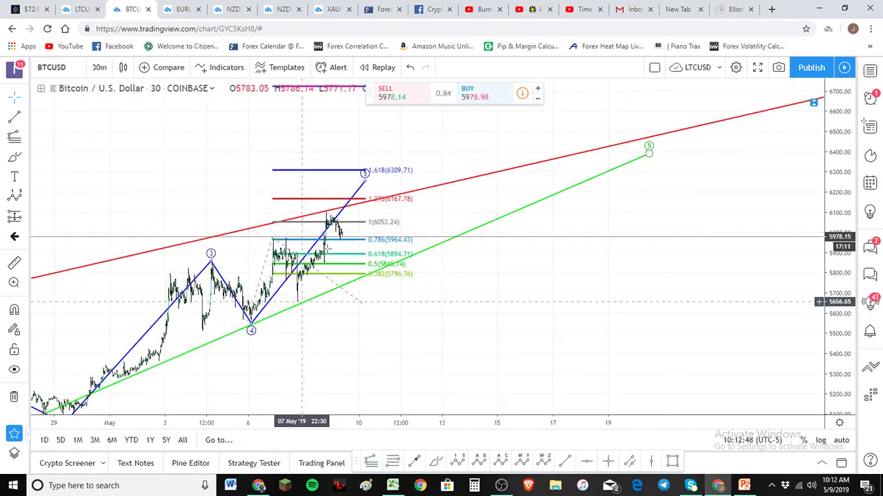
pyautogui.click(321, 261)
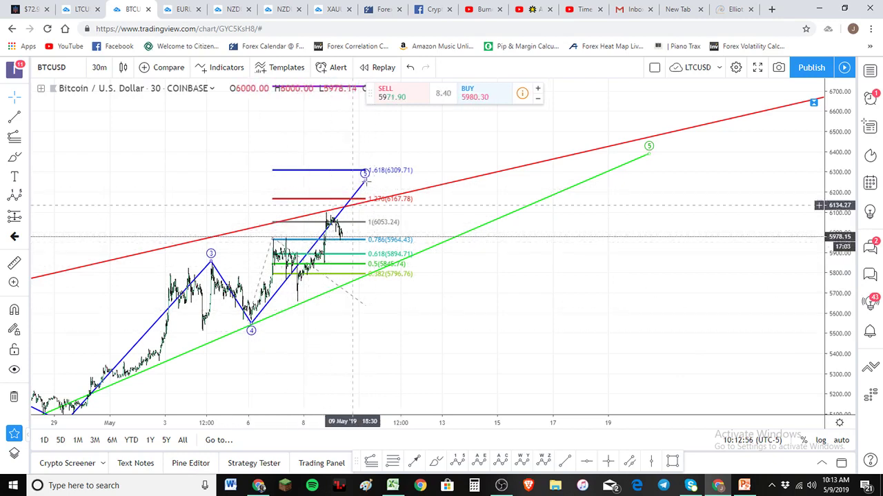
pyautogui.moveTo(364, 180); pyautogui.dragTo(420, 125)
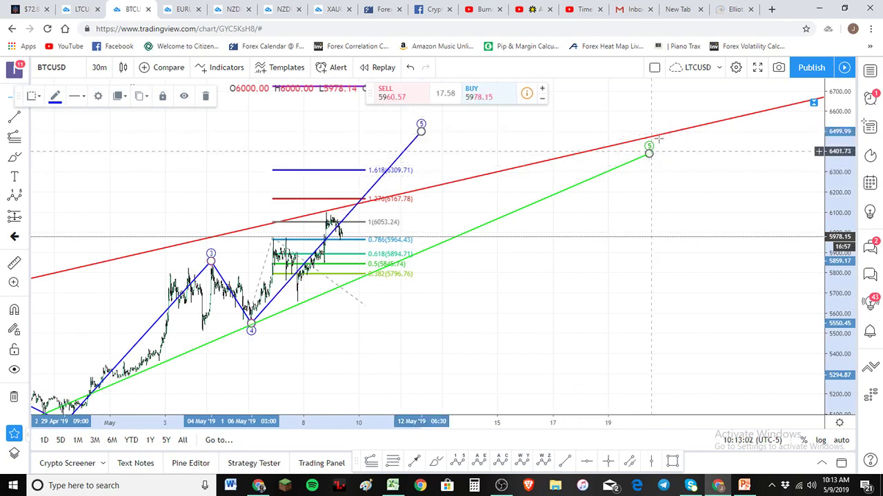
pyautogui.moveTo(648, 151); pyautogui.dragTo(658, 137)
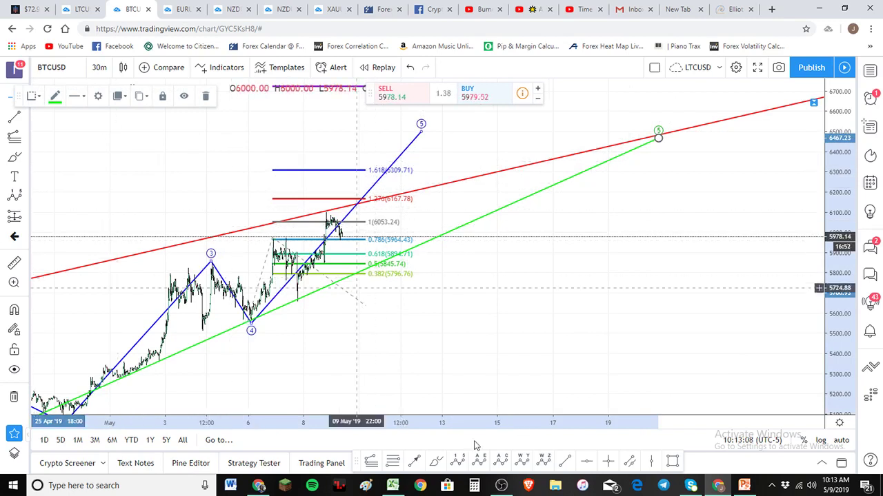
# Draw an orange Elliott impulse wave from about 5591 on 6 May, with points at about 5990, 5681, 6293, 6082 and 6470 on 12 May
pyautogui.click(335, 320)
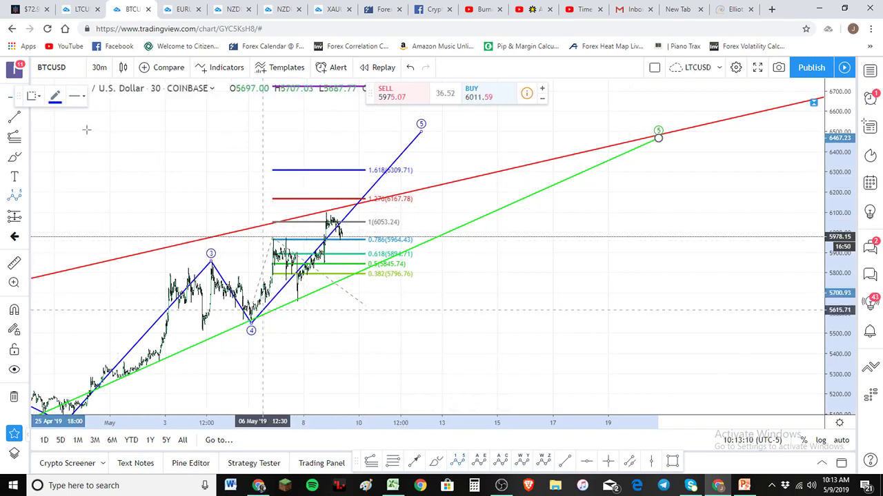
pyautogui.click(56, 95)
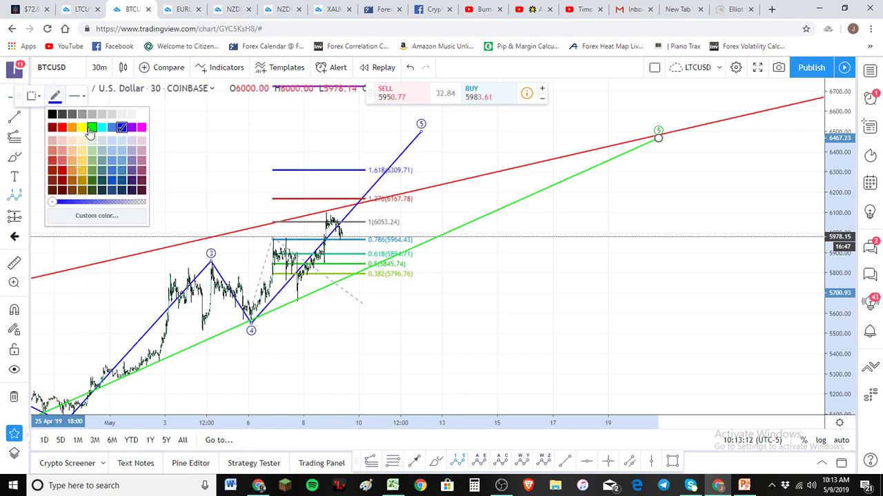
pyautogui.click(72, 128)
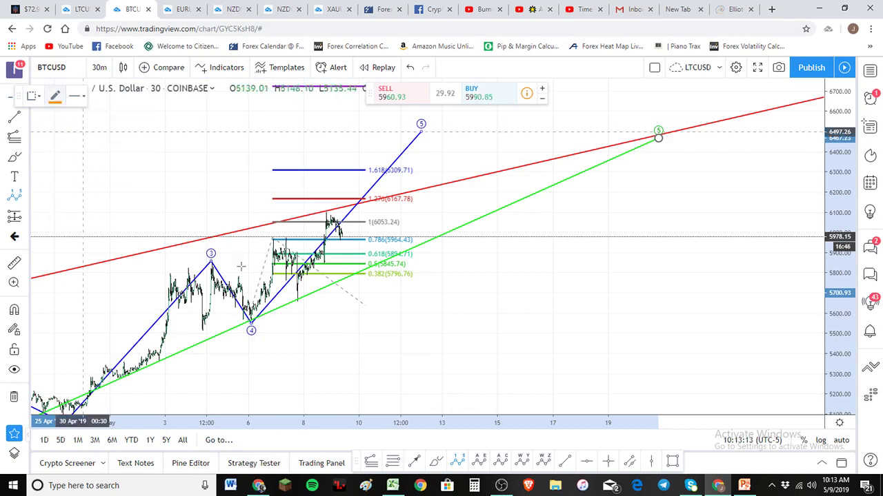
pyautogui.click(252, 316)
pyautogui.click(277, 237)
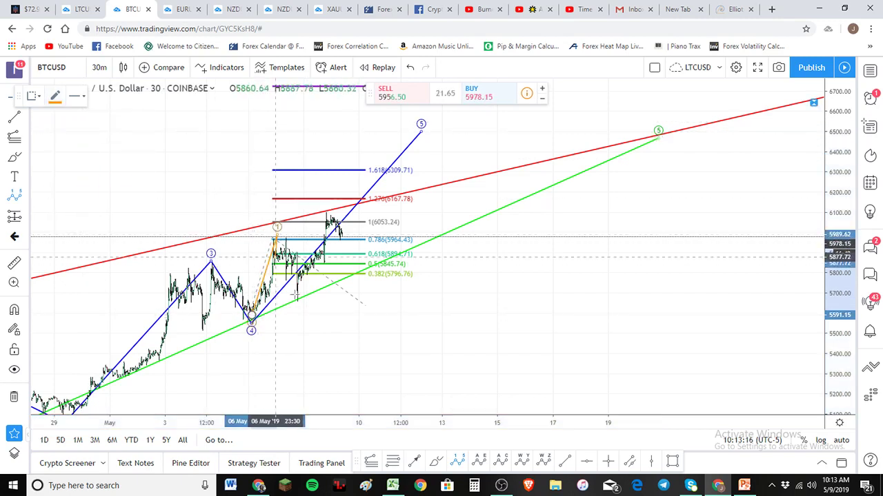
pyautogui.click(297, 298)
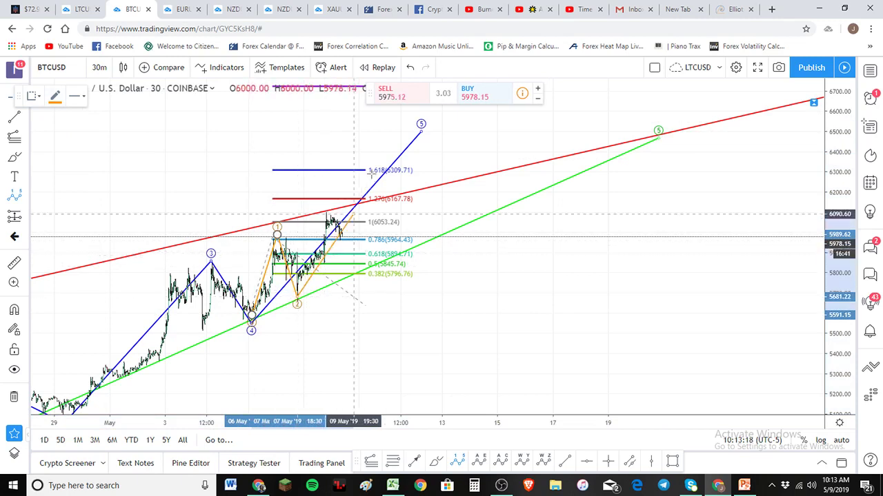
pyautogui.click(376, 174)
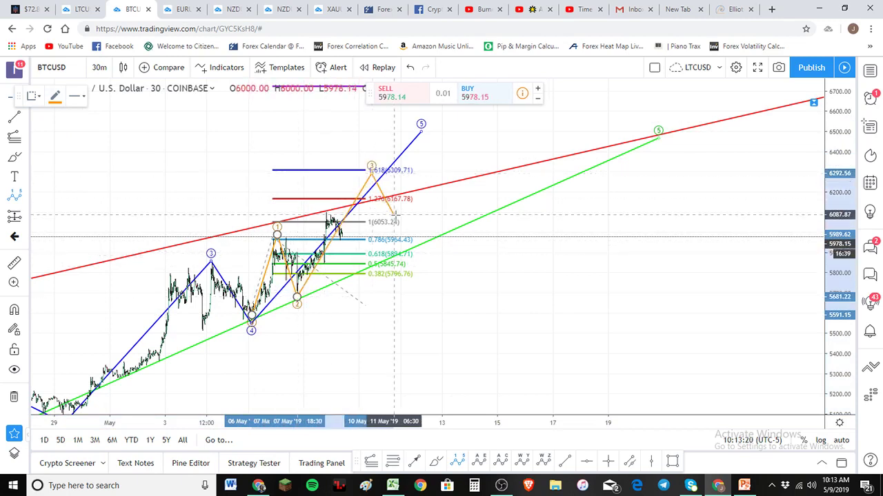
pyautogui.click(397, 218)
pyautogui.click(436, 138)
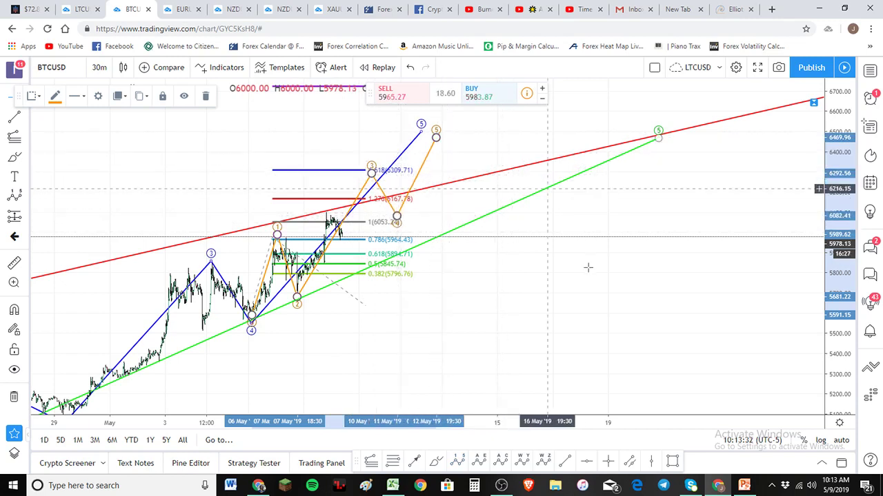
# Widen the chart's time and price range to review the nested green, blue and orange wave counts together
pyautogui.scroll(-3, 588, 265)
pyautogui.scroll(1, 587, 265)
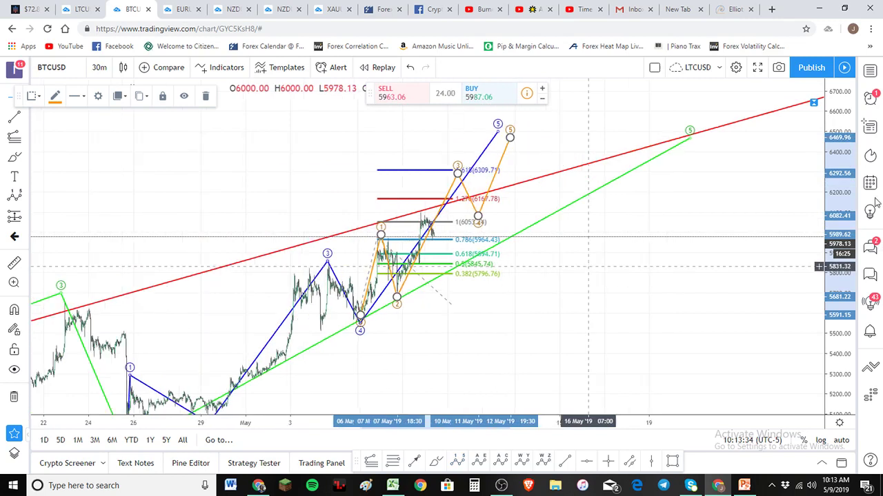
pyautogui.moveTo(835, 149); pyautogui.dragTo(818, 194)
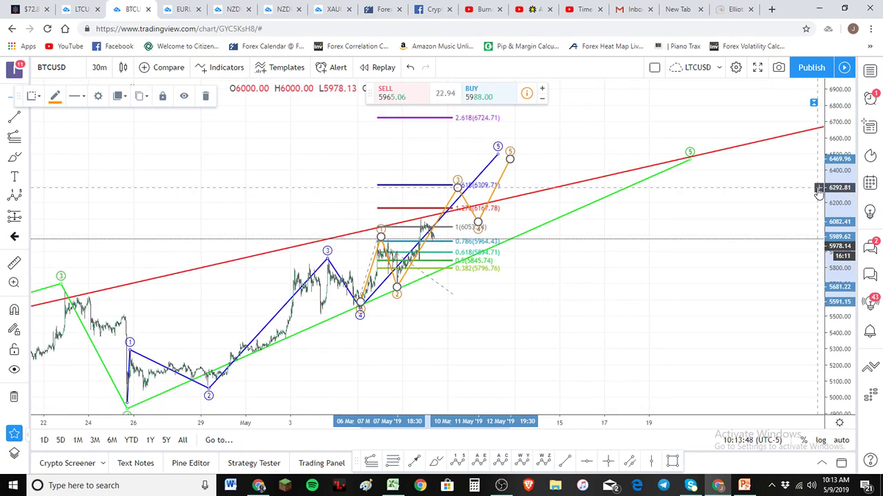
pyautogui.scroll(1, 818, 193)
pyautogui.scroll(-1, 817, 192)
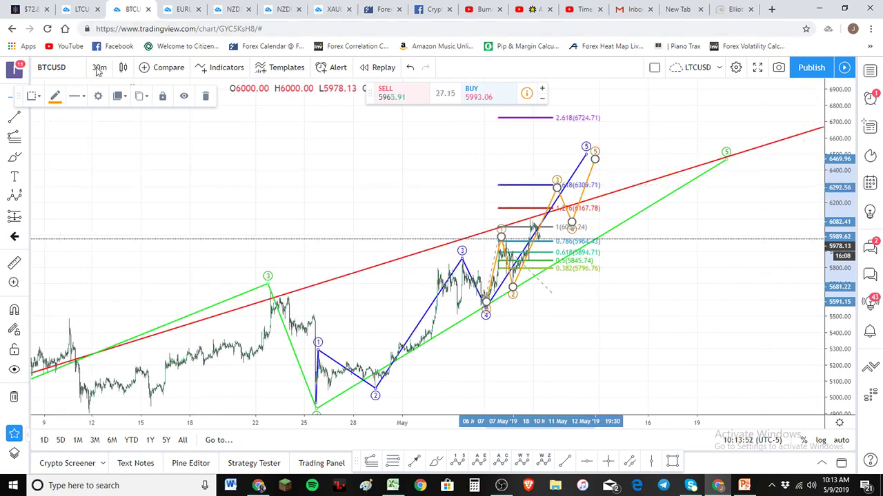
# Switch the BTCUSD chart to the 8-hour interval and frame the red impulse wave from the December 2018 low to its projected wave 5
pyautogui.click(99, 67)
pyautogui.click(120, 327)
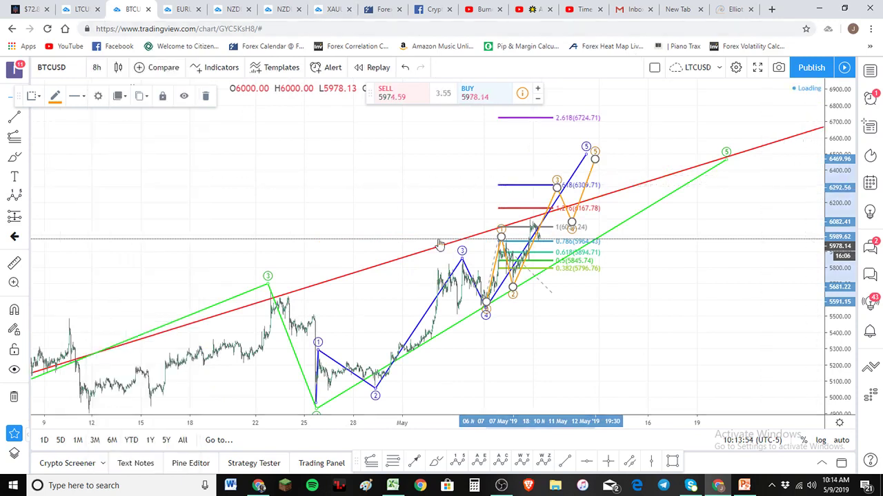
pyautogui.doubleClick(825, 196)
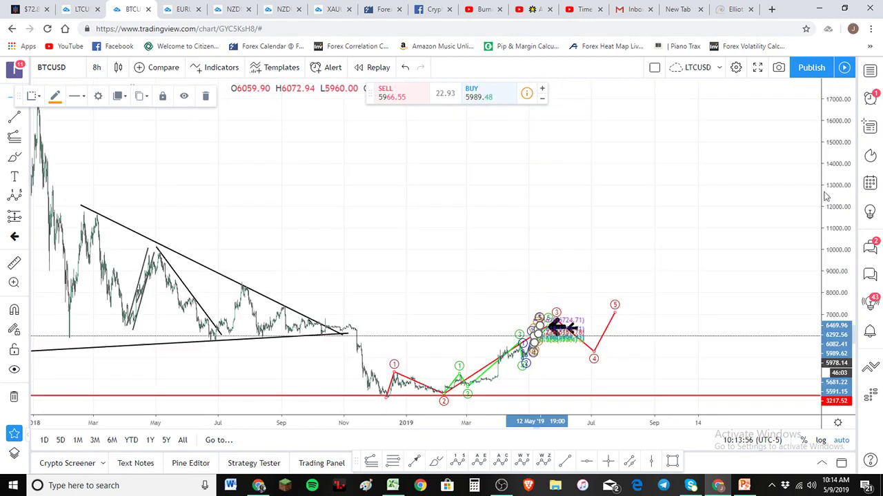
pyautogui.scroll(3, 662, 235)
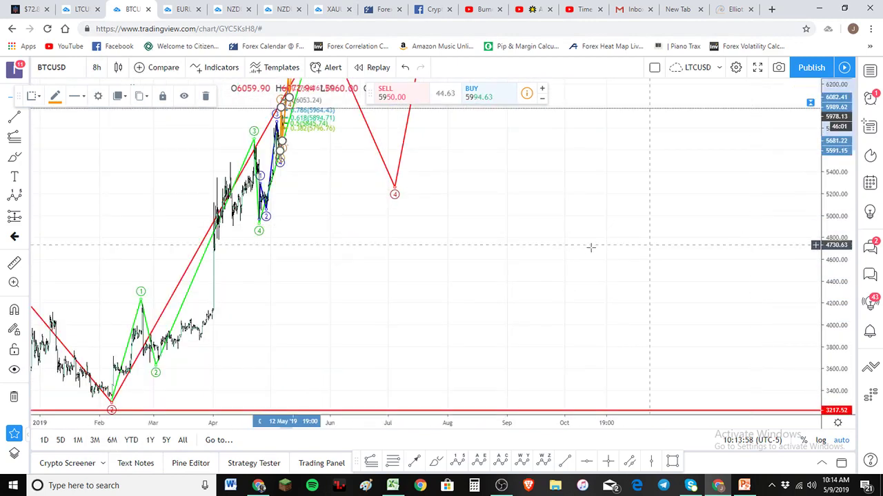
pyautogui.scroll(-2, 602, 247)
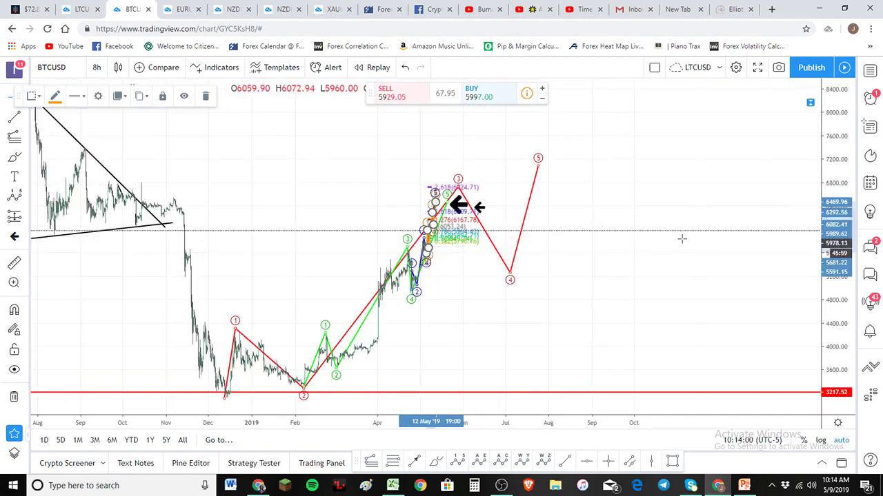
pyautogui.scroll(1, 759, 186)
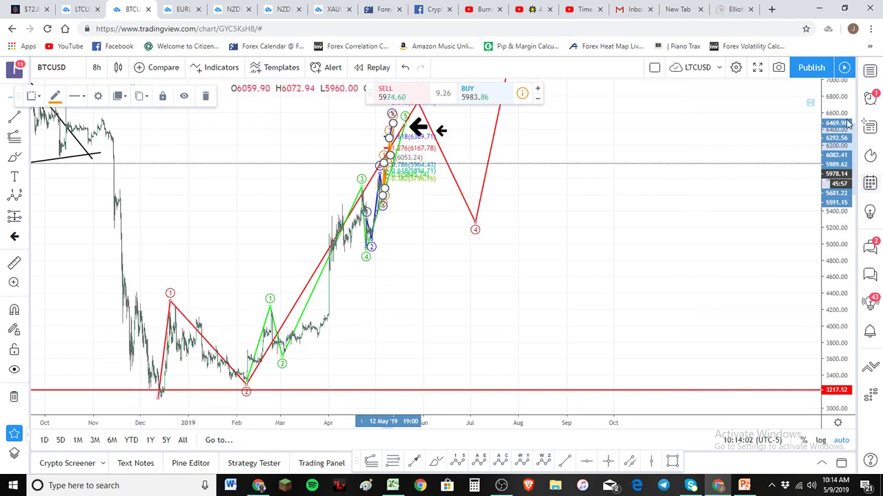
pyautogui.moveTo(860, 124); pyautogui.dragTo(841, 207)
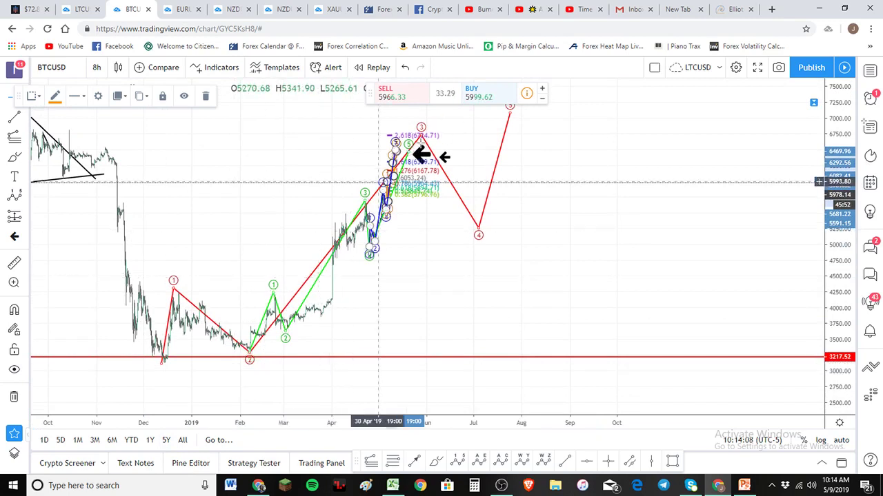
# Move red wave 3 to about 6761 on 18 May 2019
pyautogui.click(420, 136)
pyautogui.moveTo(421, 135); pyautogui.dragTo(415, 136)
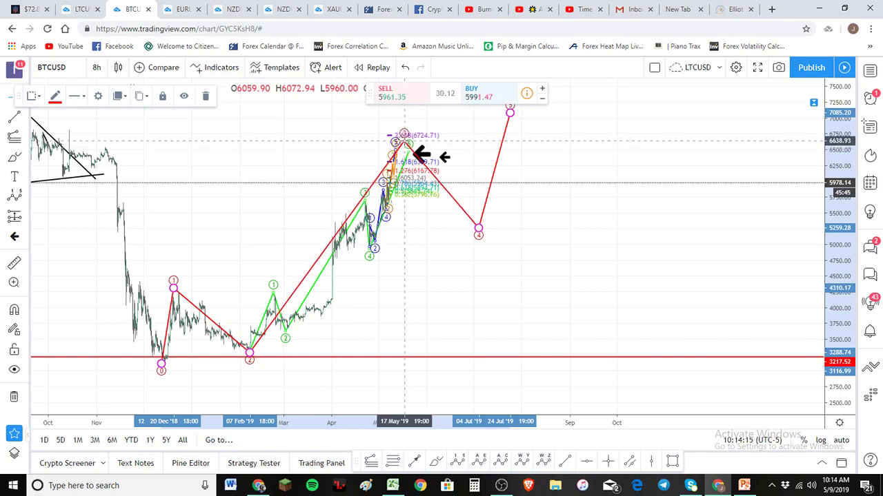
pyautogui.moveTo(406, 137); pyautogui.dragTo(408, 135)
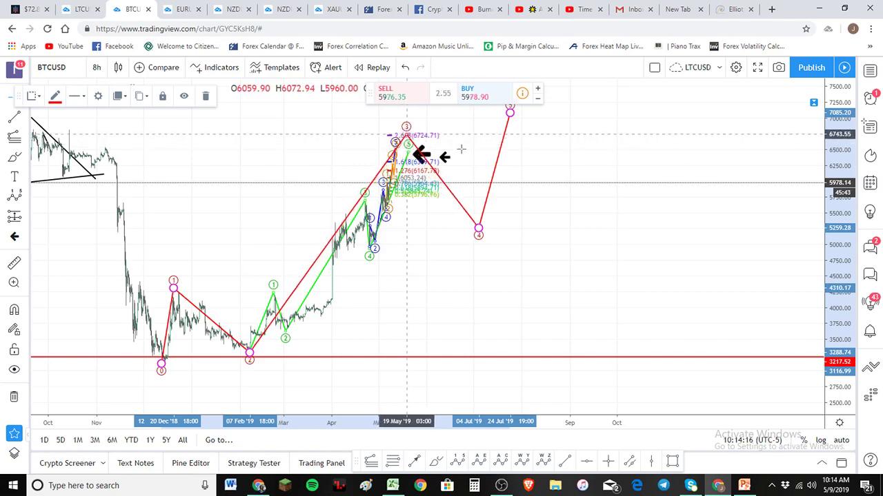
pyautogui.moveTo(461, 149); pyautogui.dragTo(455, 149)
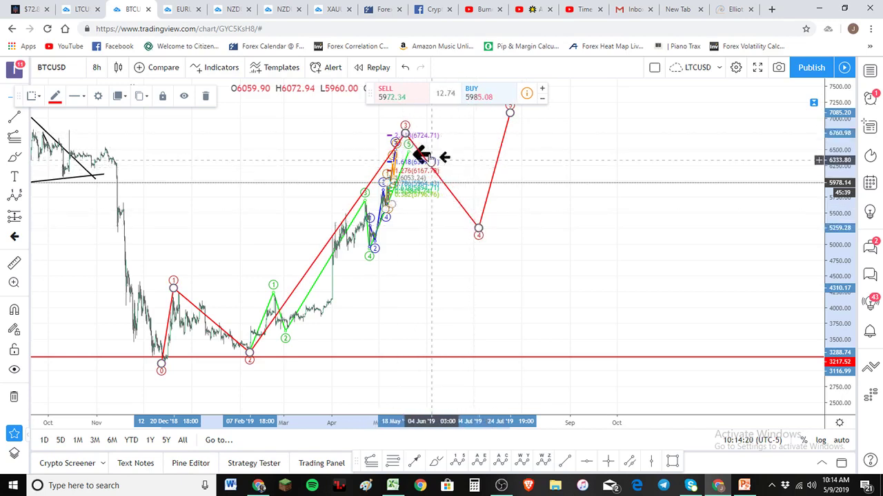
# Delete the Fibonacci extension near the nested waves and both black arrow markers beside red wave 3
pyautogui.click(415, 196)
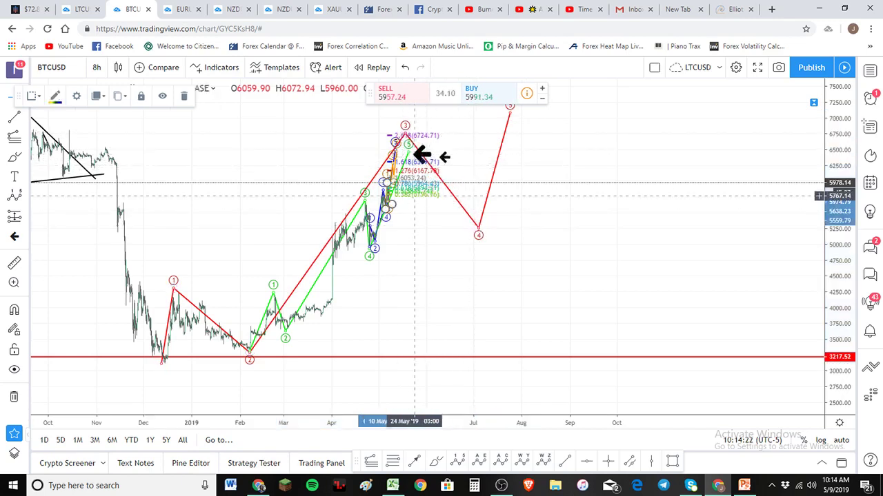
pyautogui.click(436, 182)
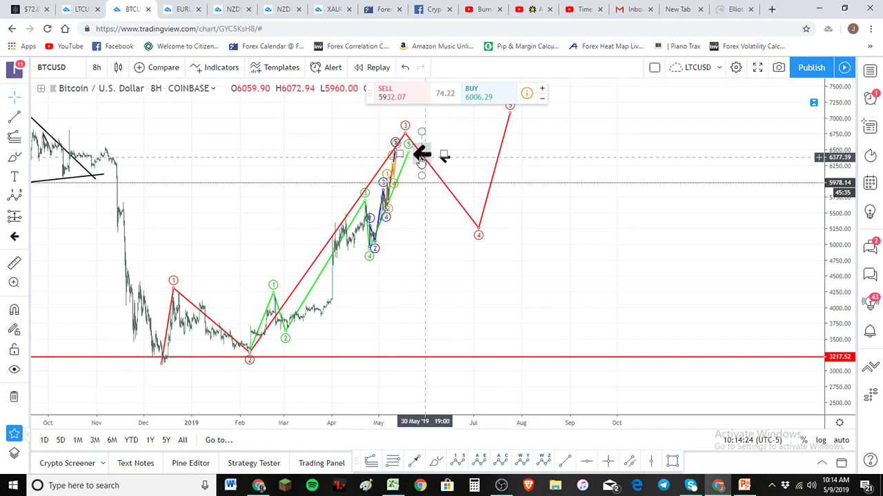
pyautogui.moveTo(441, 164); pyautogui.dragTo(448, 164)
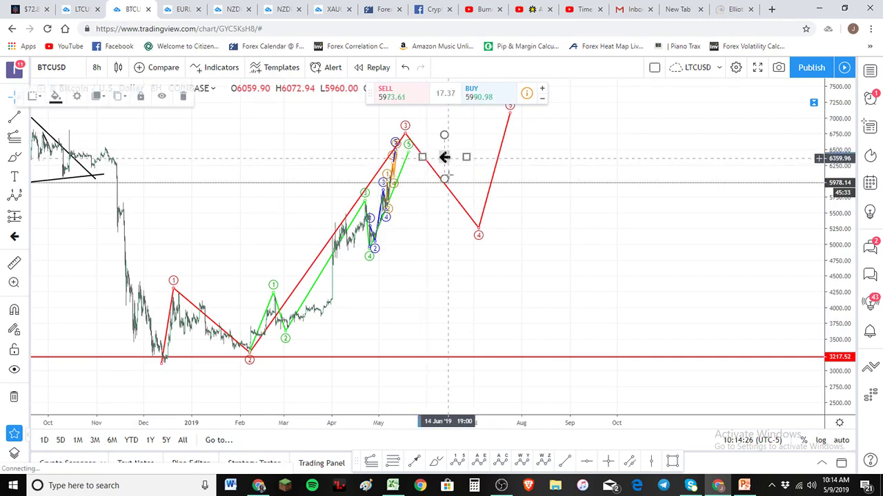
pyautogui.press('Delete')
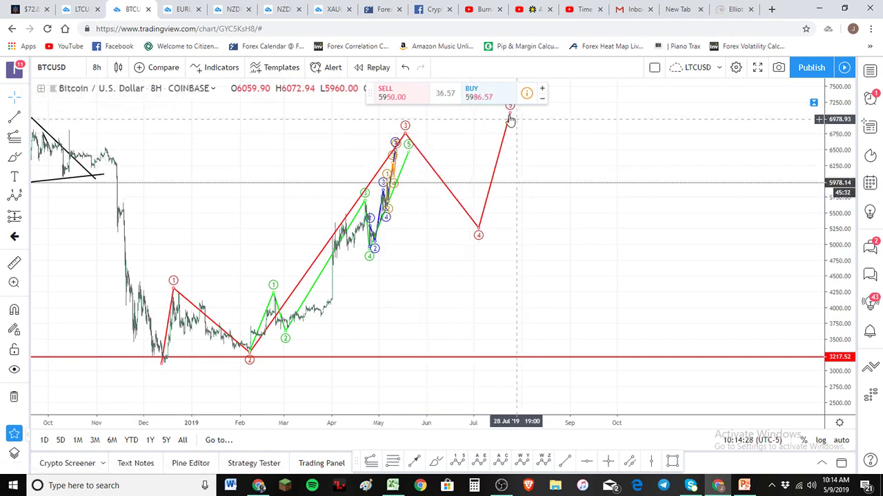
# Move red wave 5 to about 7057 on 21 August and red wave 4 to about 5279 on 10 July
pyautogui.moveTo(510, 107); pyautogui.dragTo(551, 108)
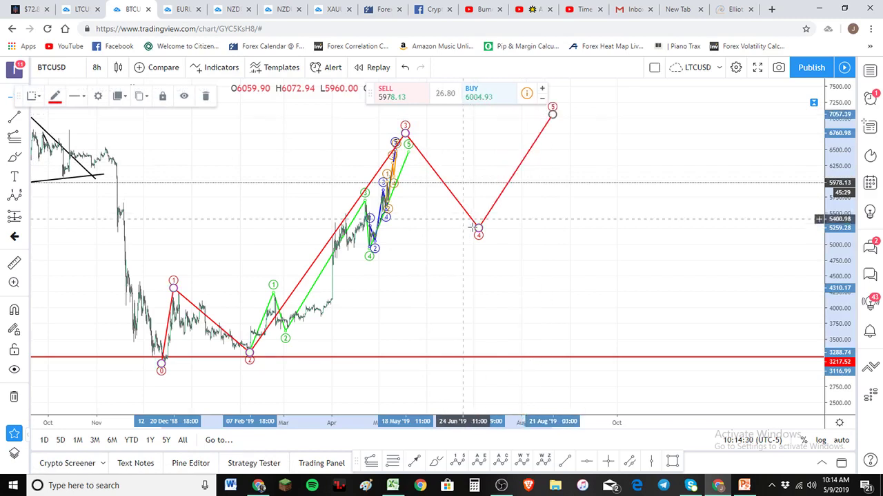
pyautogui.moveTo(479, 228)
pyautogui.mouseDown()
pyautogui.moveTo(497, 233)
pyautogui.moveTo(486, 226)
pyautogui.mouseUp()
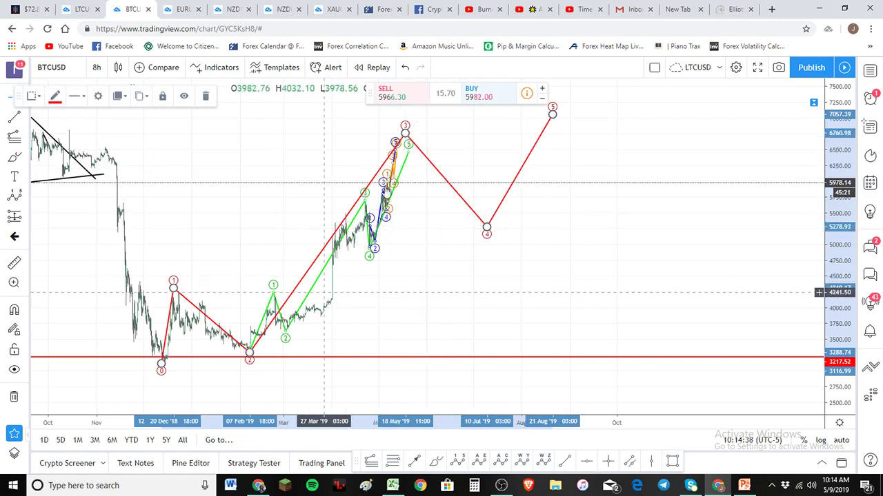
# Draw a Fibonacci retracement from about 3317 up to about 6709, and raise red wave 4 to about 5441 near the 0.382 level
pyautogui.click(392, 461)
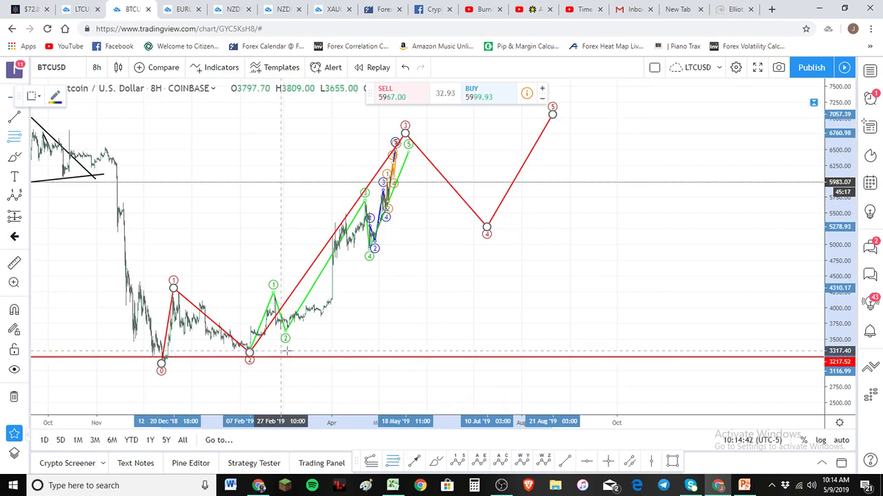
pyautogui.click(286, 351)
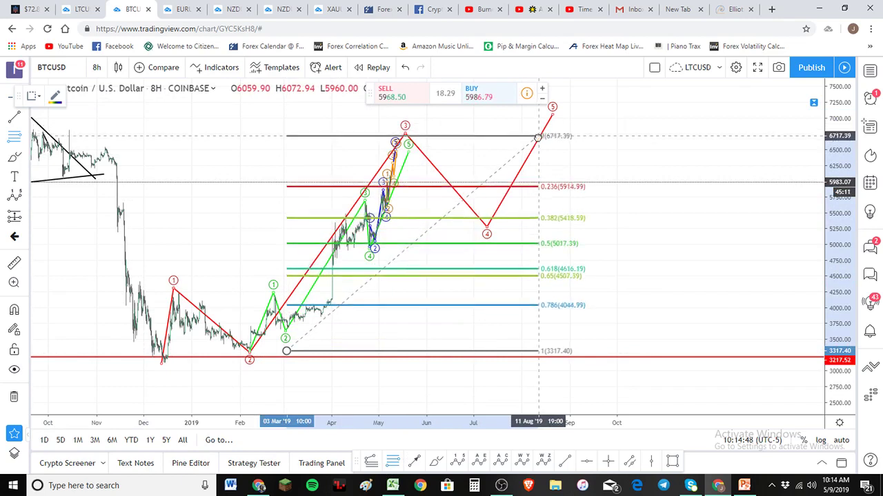
pyautogui.click(537, 138)
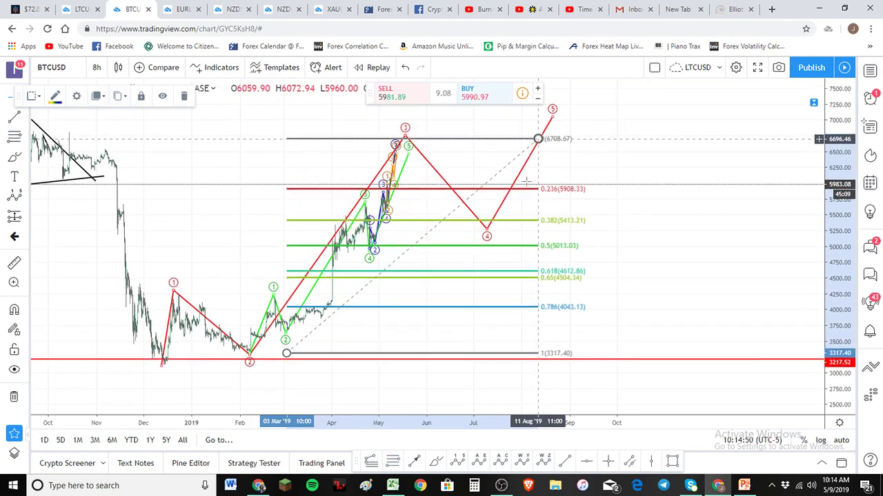
pyautogui.click(489, 227)
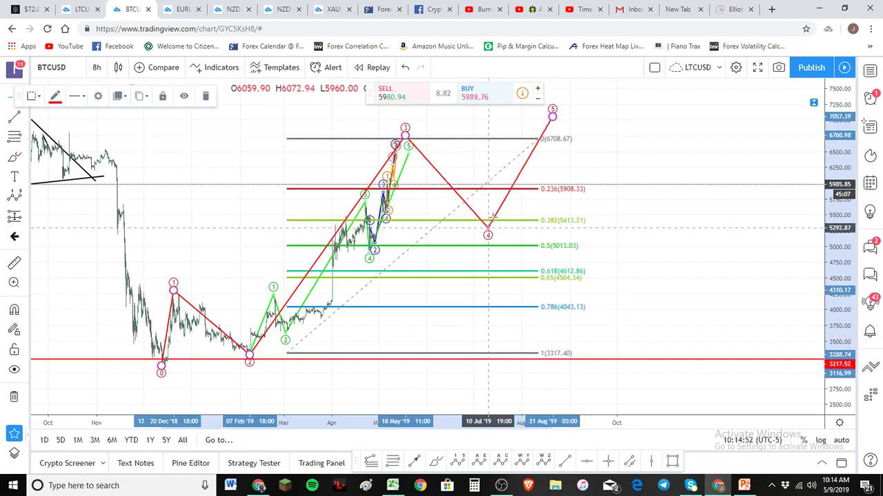
pyautogui.moveTo(489, 226); pyautogui.dragTo(492, 218)
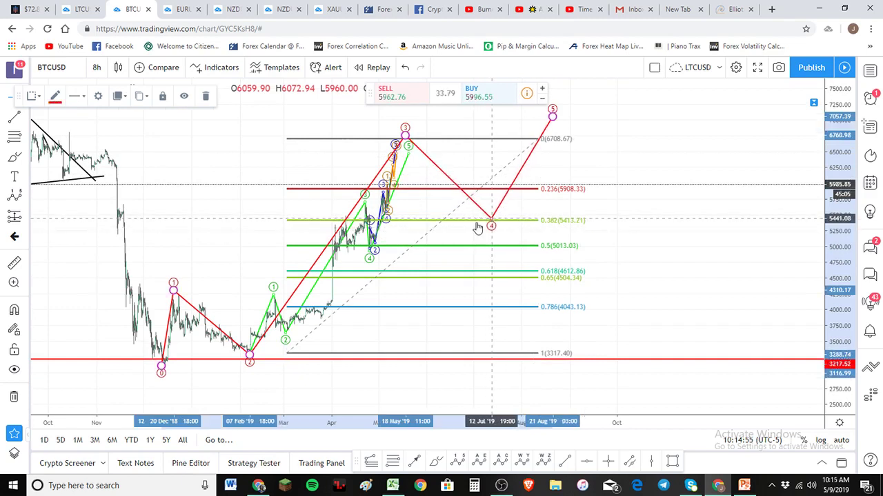
# Delete the orange and blue Elliott impulse waves, leaving the green and red counts
pyautogui.scroll(2, 386, 224)
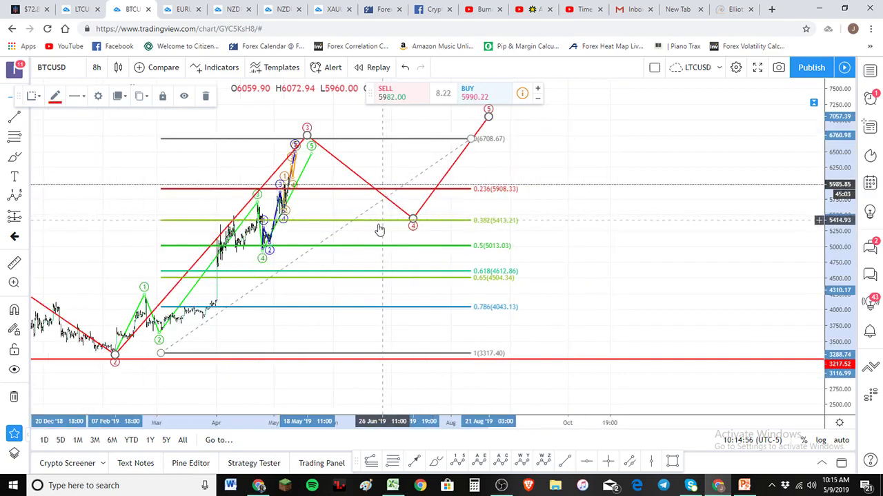
pyautogui.scroll(1, 271, 210)
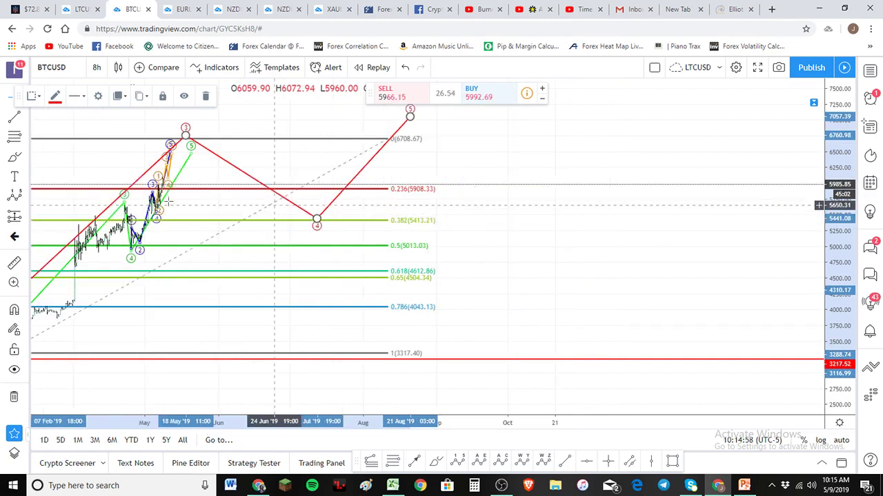
pyautogui.click(161, 200)
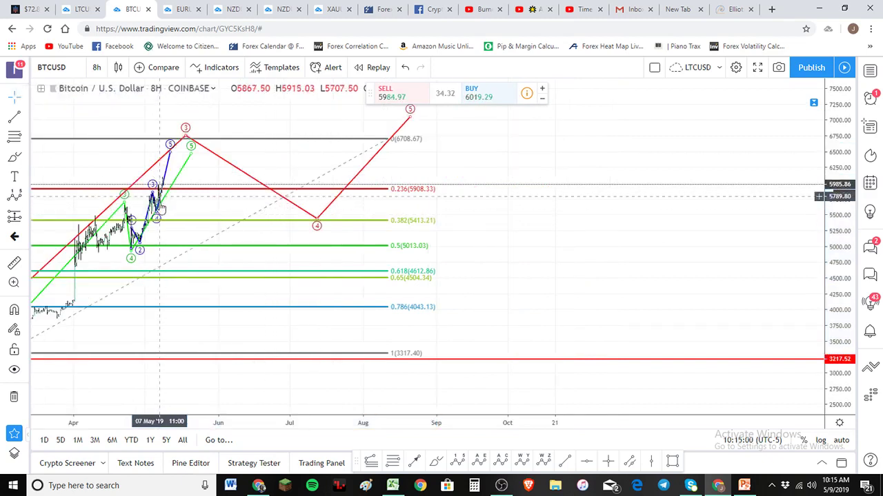
pyautogui.click(158, 207)
pyautogui.press('Delete')
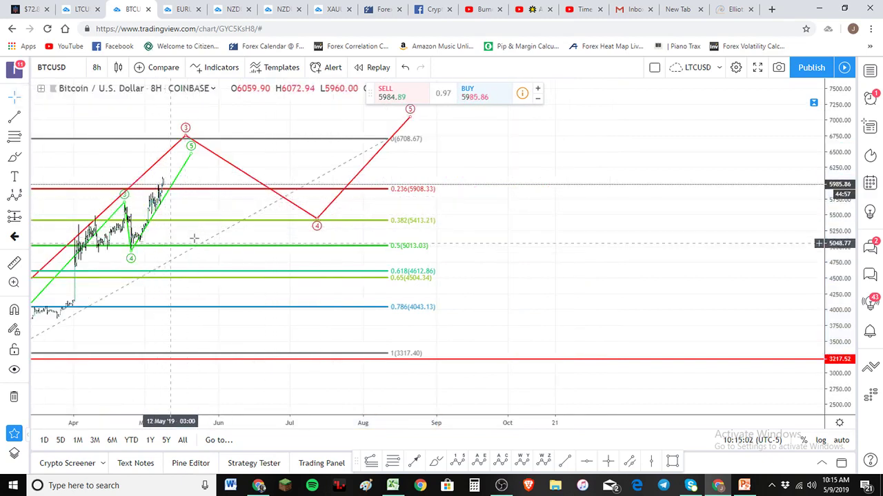
# Nudge red wave 4 to about 5447 on 13 July and delete the Fibonacci retracement
pyautogui.moveTo(202, 239); pyautogui.dragTo(216, 241)
pyautogui.moveTo(218, 241); pyautogui.dragTo(220, 241)
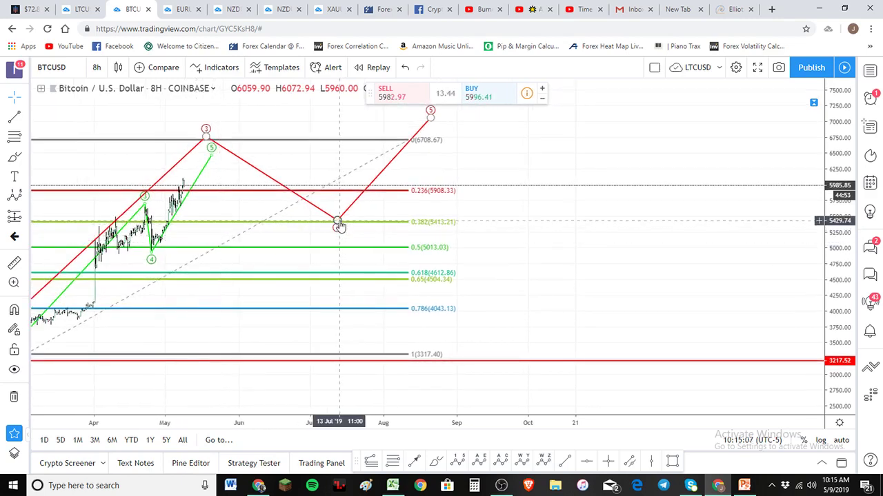
pyautogui.click(338, 225)
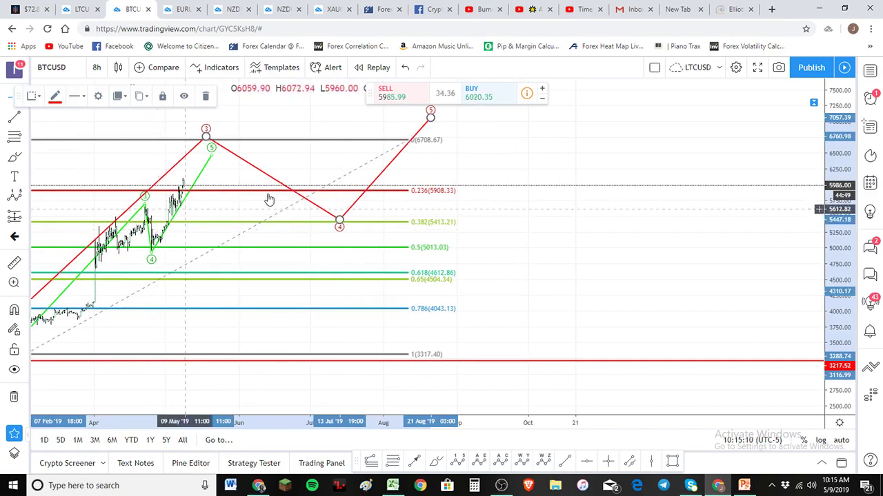
pyautogui.press('Delete')
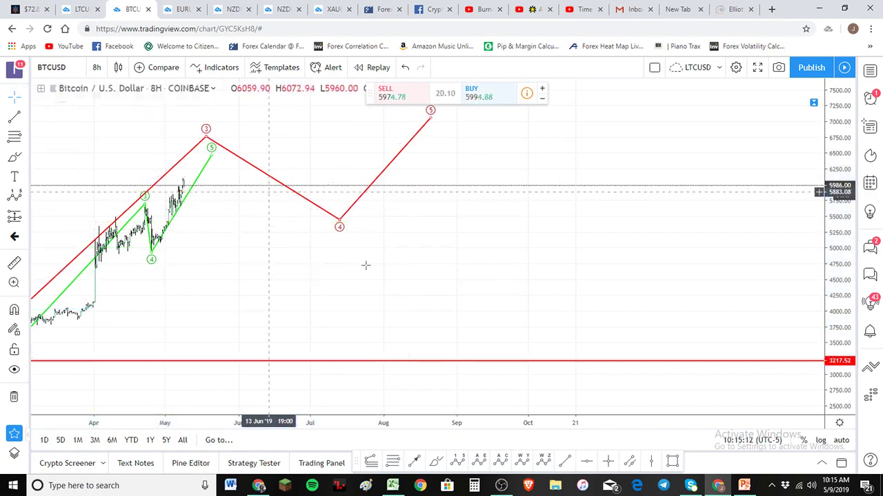
# Draw horizontal lines at about 4846 just below green wave 4 and at about 5648 near the green wave 3 high
pyautogui.scroll(-2, 424, 288)
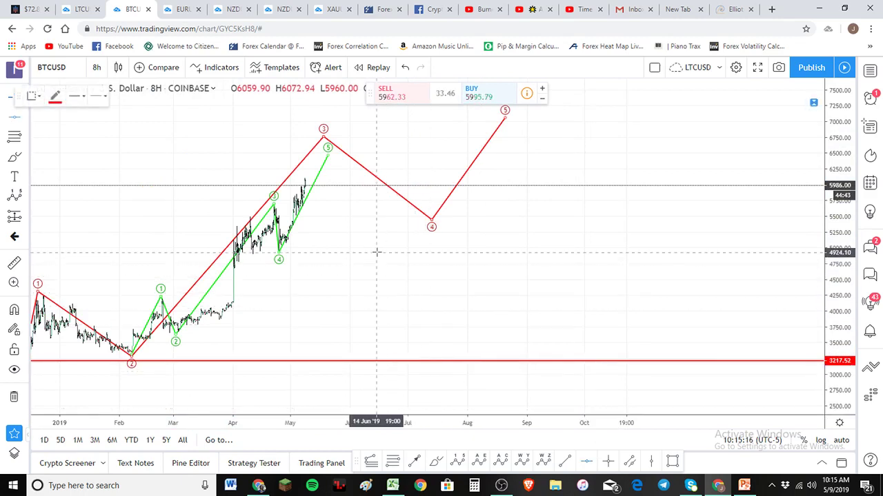
pyautogui.hotkey('alt', 'h')
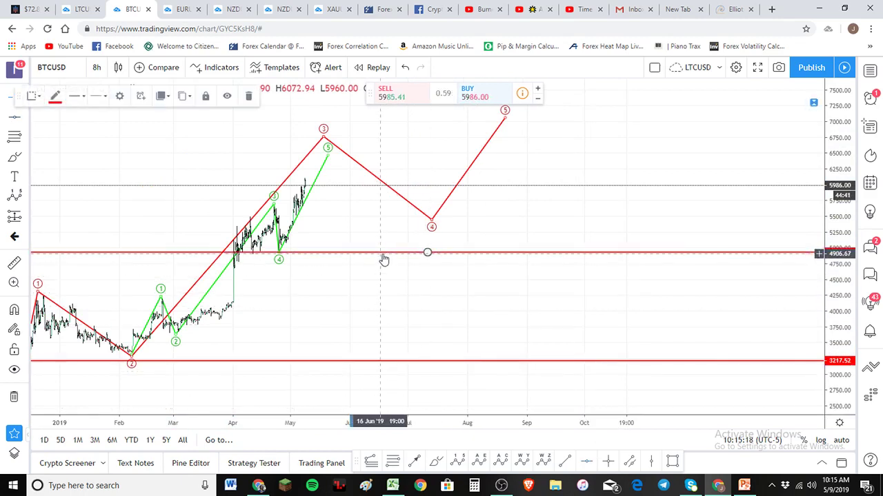
pyautogui.moveTo(382, 253); pyautogui.dragTo(384, 259)
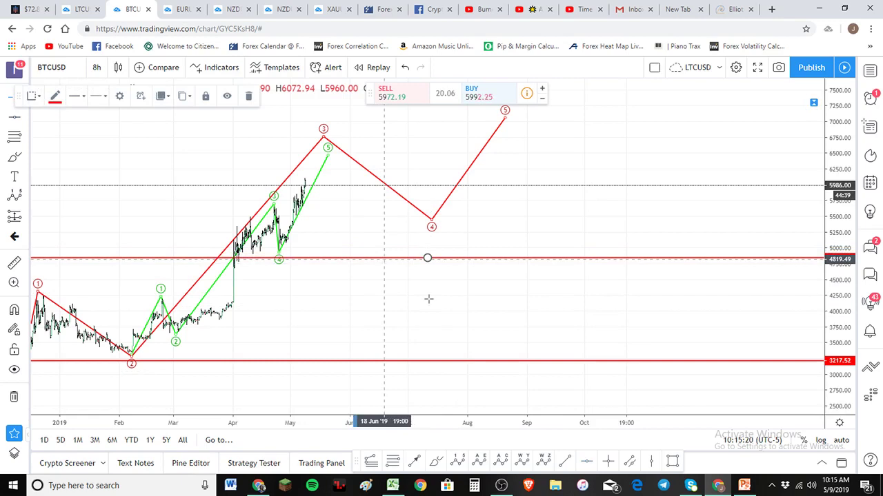
pyautogui.click(590, 462)
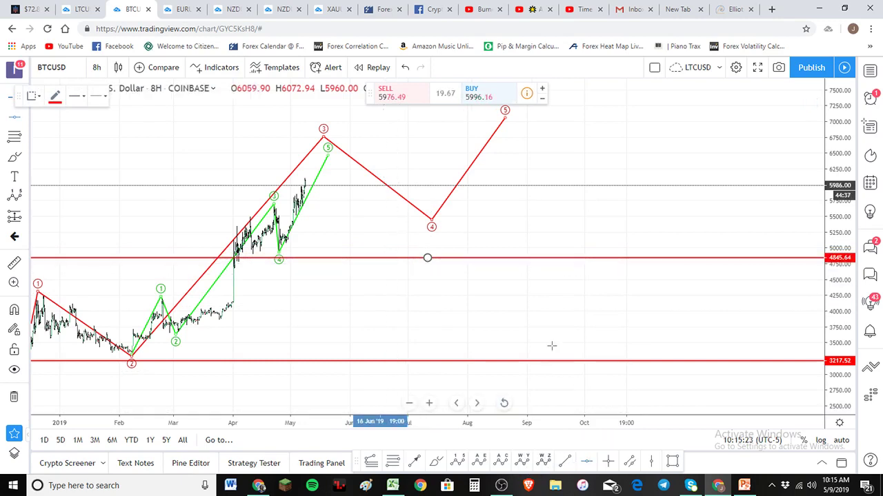
pyautogui.click(511, 207)
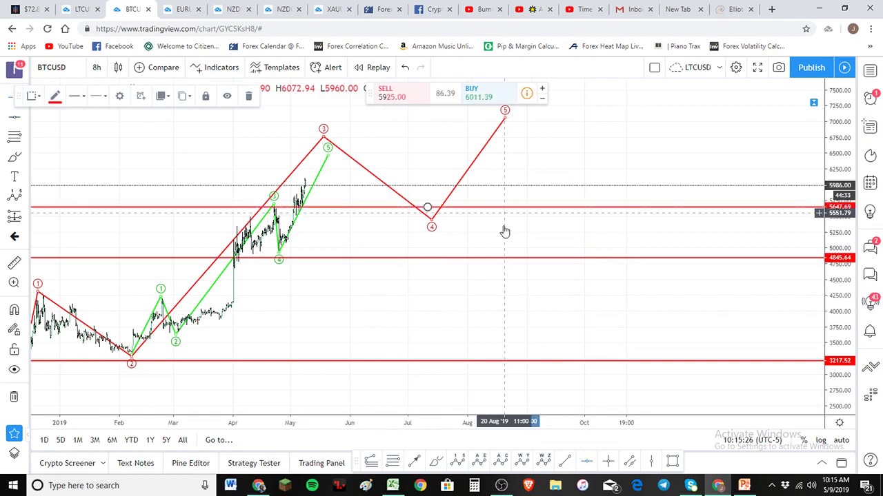
# Move red wave 4 down to about 4895 on 2 August and red wave 5 to about 7066 on 24 September
pyautogui.scroll(-3, 504, 232)
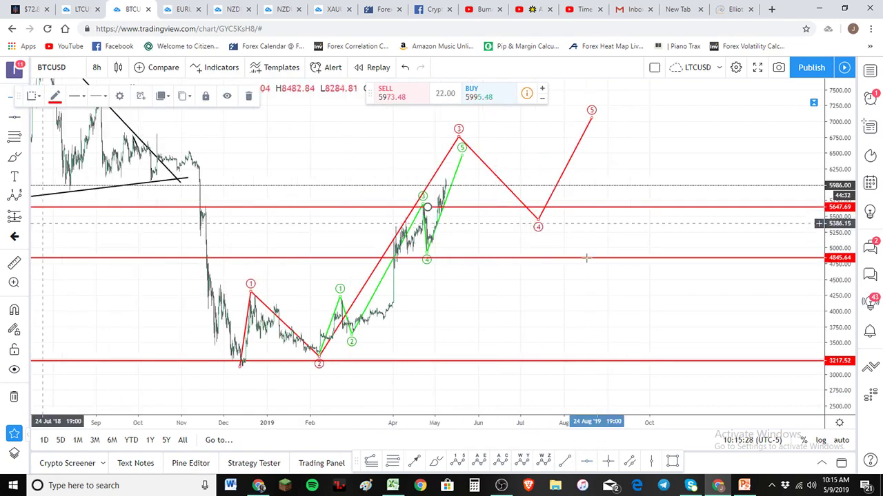
pyautogui.moveTo(514, 300); pyautogui.dragTo(368, 226)
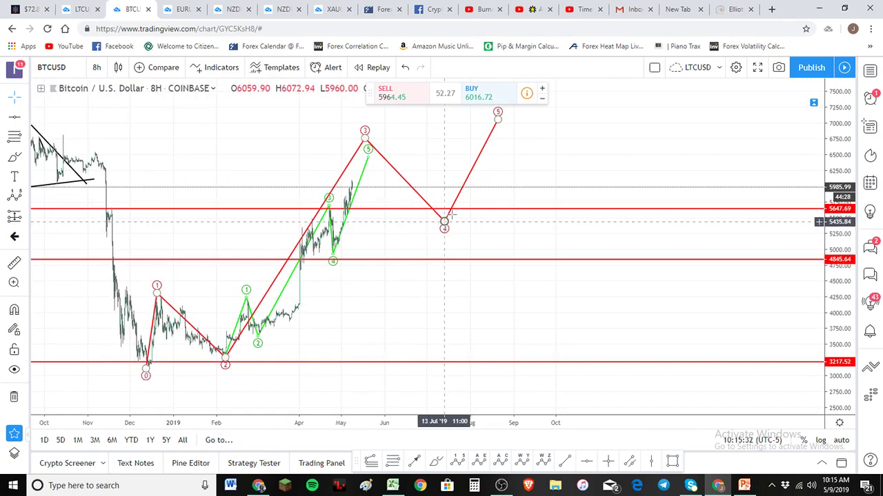
pyautogui.moveTo(449, 216)
pyautogui.mouseDown()
pyautogui.moveTo(452, 209)
pyautogui.moveTo(439, 266)
pyautogui.moveTo(403, 200)
pyautogui.moveTo(501, 242)
pyautogui.moveTo(506, 254)
pyautogui.moveTo(481, 258)
pyautogui.moveTo(477, 249)
pyautogui.moveTo(471, 260)
pyautogui.mouseUp()
pyautogui.moveTo(500, 121); pyautogui.dragTo(545, 119)
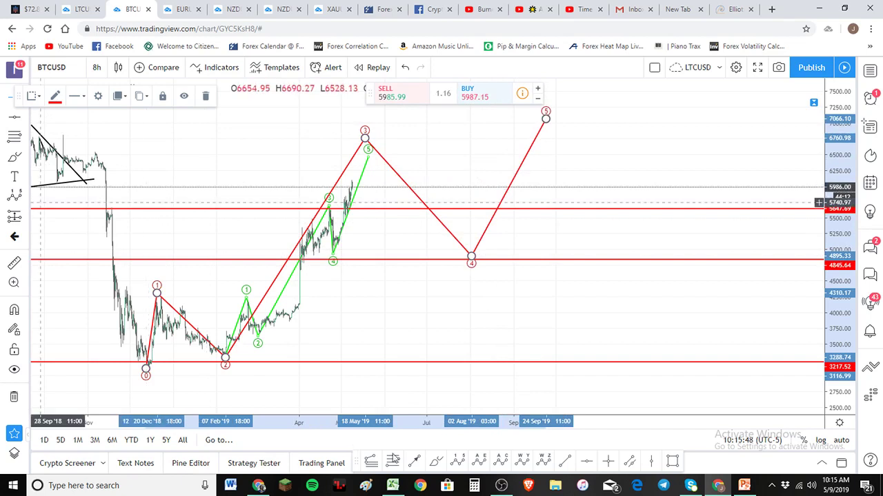
# Draw an Elliott ABC correction from about 6717 near the red wave 3 high, through A at about 5523 and B at about 6186, to C at about 5044
pyautogui.click(373, 142)
pyautogui.click(400, 215)
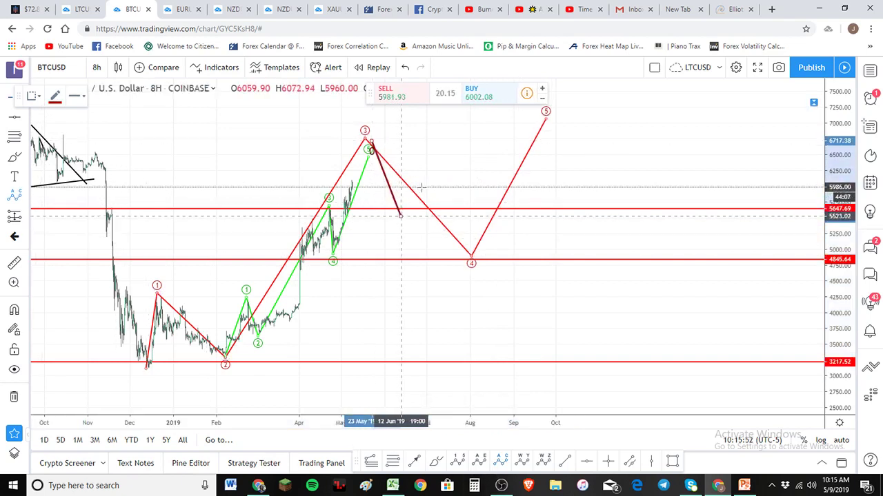
pyautogui.click(437, 174)
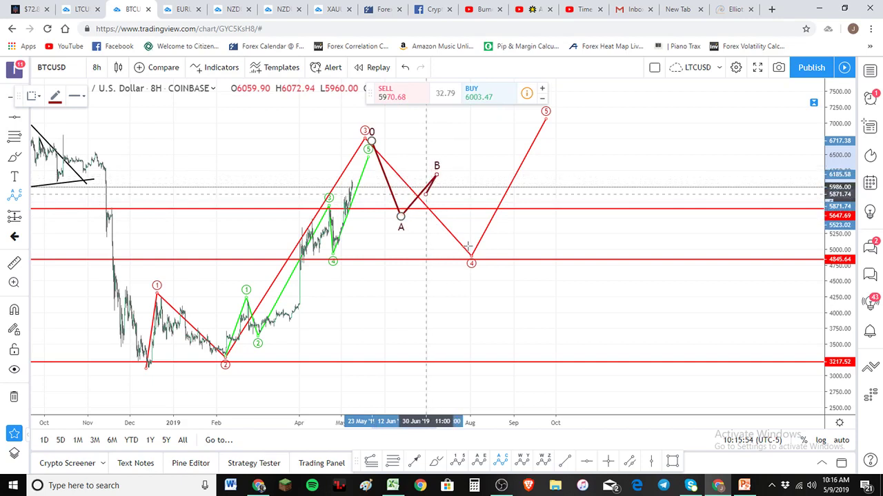
pyautogui.click(468, 246)
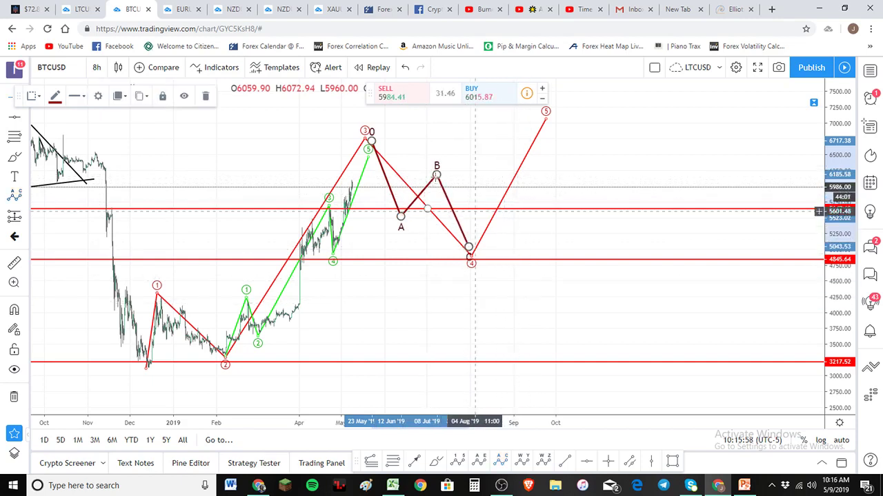
# Reshape the ABC correction with A at about 5601 on 13 June, B at about 6578 on 3 July and C at about 5575 on 6 August
pyautogui.click(401, 219)
pyautogui.moveTo(401, 221); pyautogui.dragTo(401, 215)
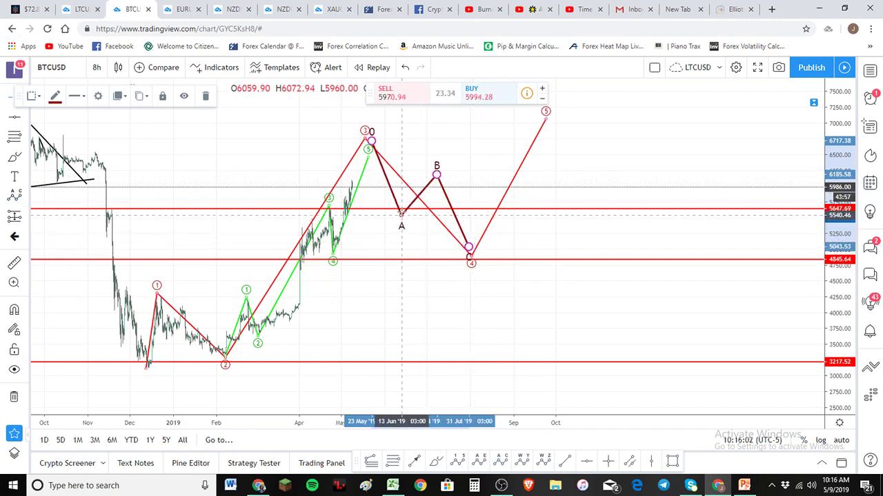
pyautogui.moveTo(436, 175); pyautogui.dragTo(430, 140)
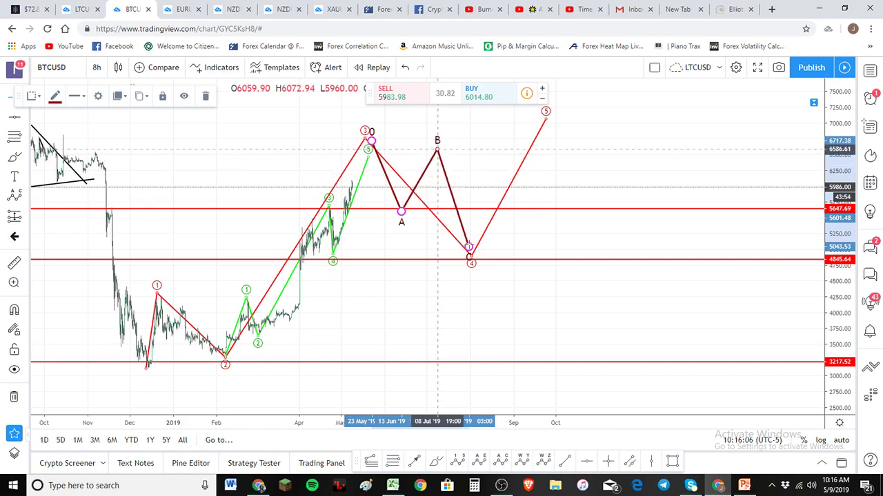
pyautogui.moveTo(469, 246); pyautogui.dragTo(477, 213)
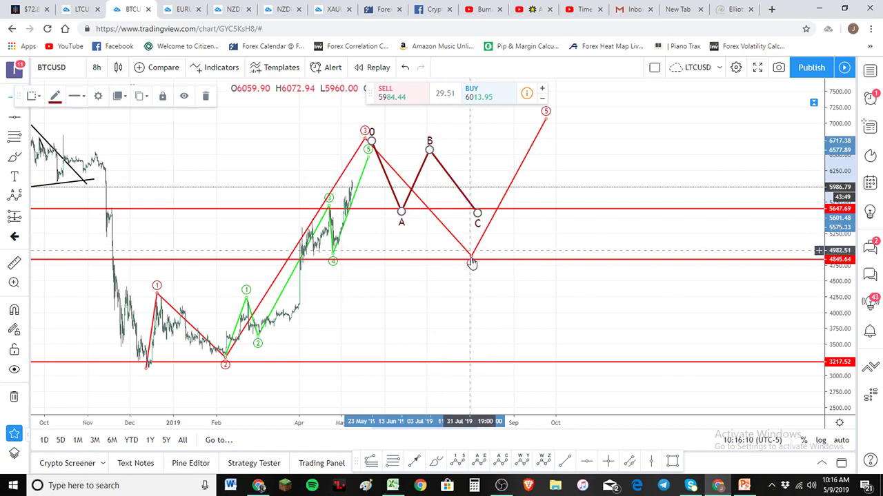
# Move red wave 4 up to about 5488 on 6 August and red wave 5 down to about 6752 on 7 September
pyautogui.moveTo(471, 258); pyautogui.dragTo(477, 220)
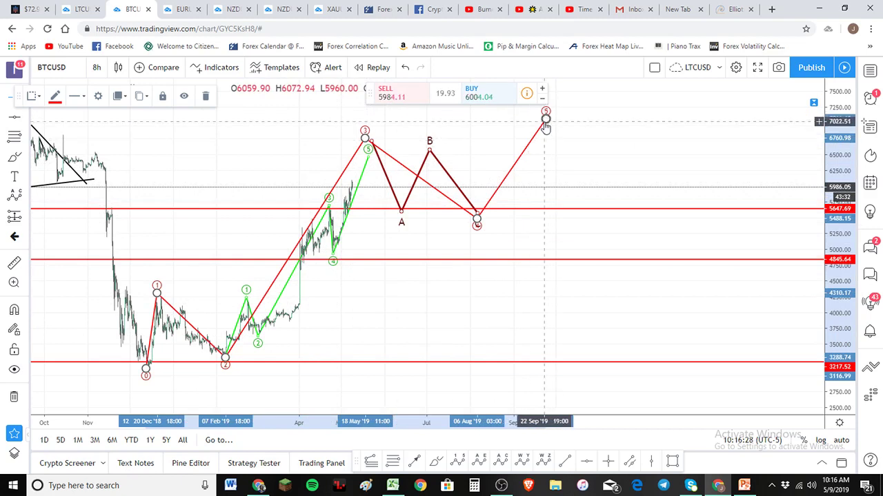
pyautogui.moveTo(545, 119); pyautogui.dragTo(529, 126)
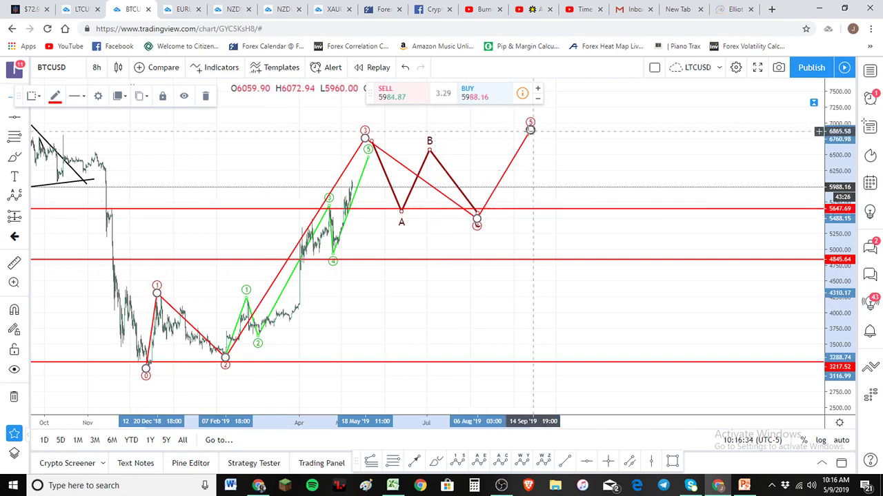
pyautogui.moveTo(529, 129); pyautogui.dragTo(524, 140)
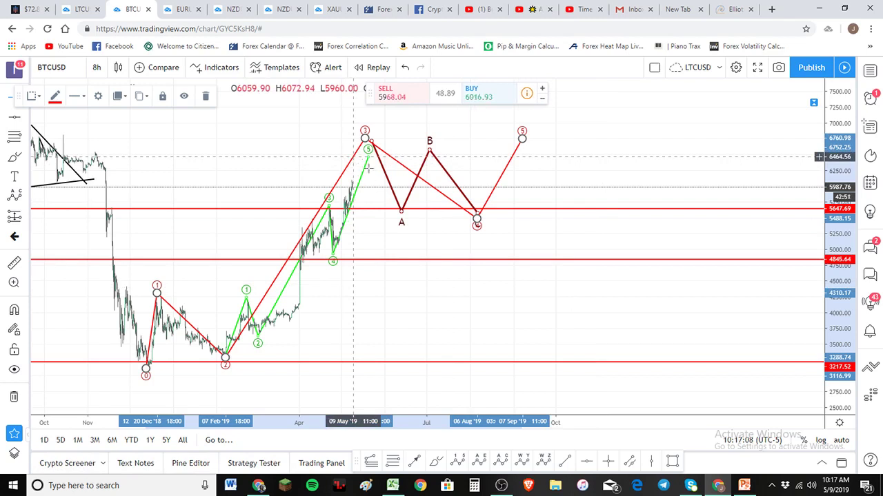
# Delete the green Elliott impulse wave and the ABC correction, leaving the red count
pyautogui.press('Delete')
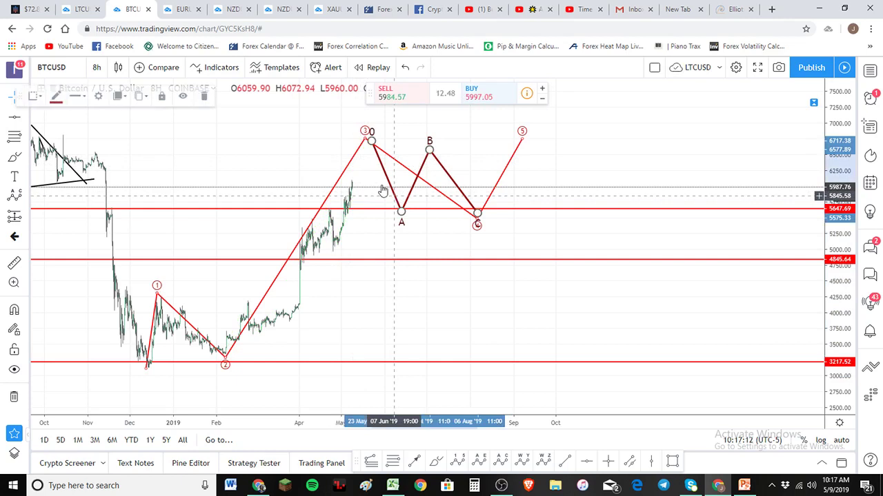
pyautogui.press('Delete')
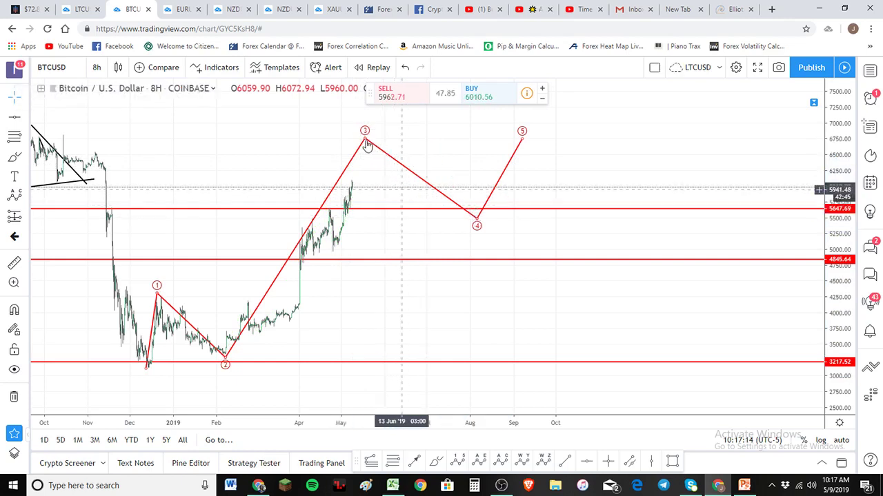
# Reposition red wave 3 to about 5706 on 22 April, wave 4 to about 4887 on 26 April and wave 5 to about 6308 on 16 May
pyautogui.moveTo(365, 139)
pyautogui.mouseDown()
pyautogui.moveTo(320, 213)
pyautogui.moveTo(326, 205)
pyautogui.mouseUp()
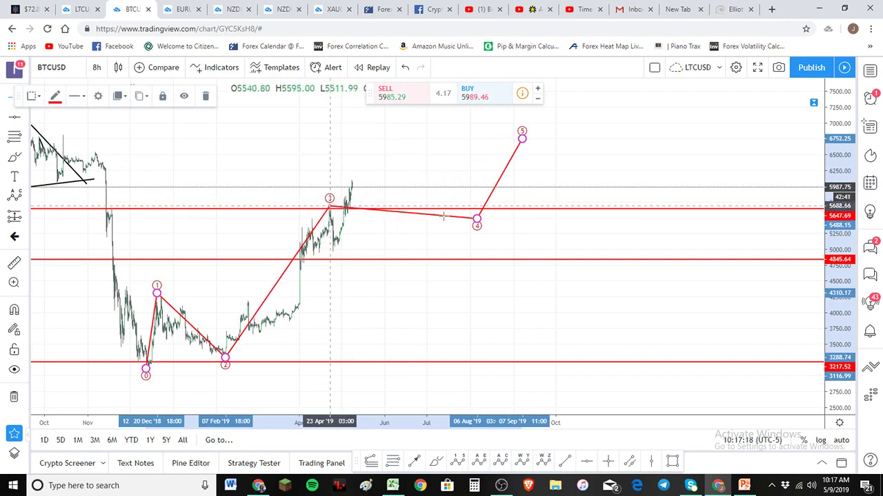
pyautogui.moveTo(476, 219); pyautogui.dragTo(329, 260)
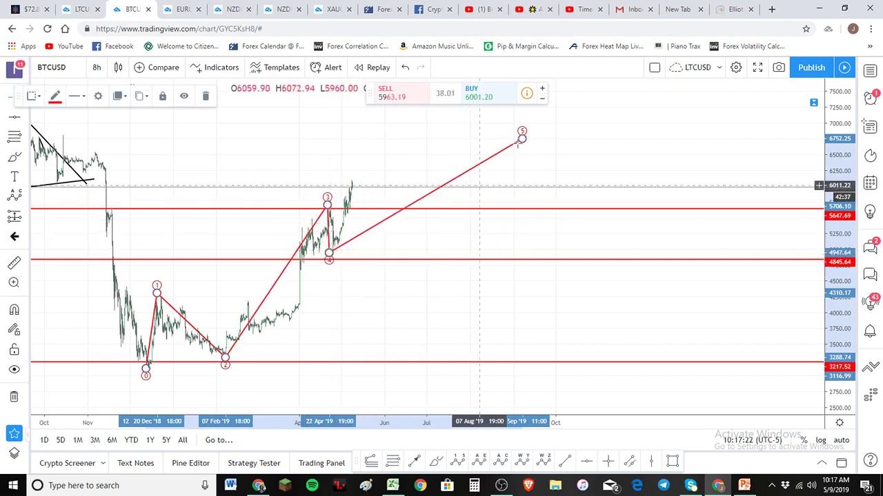
pyautogui.moveTo(522, 138); pyautogui.dragTo(366, 163)
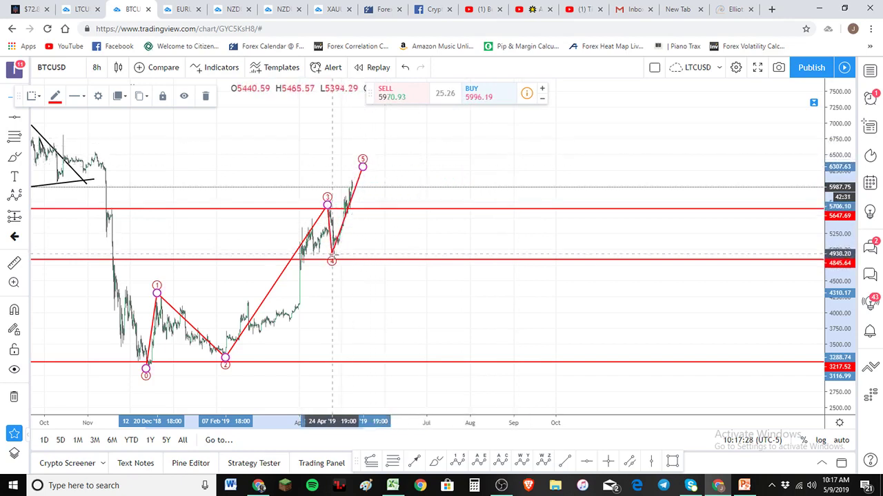
pyautogui.moveTo(331, 258); pyautogui.dragTo(326, 263)
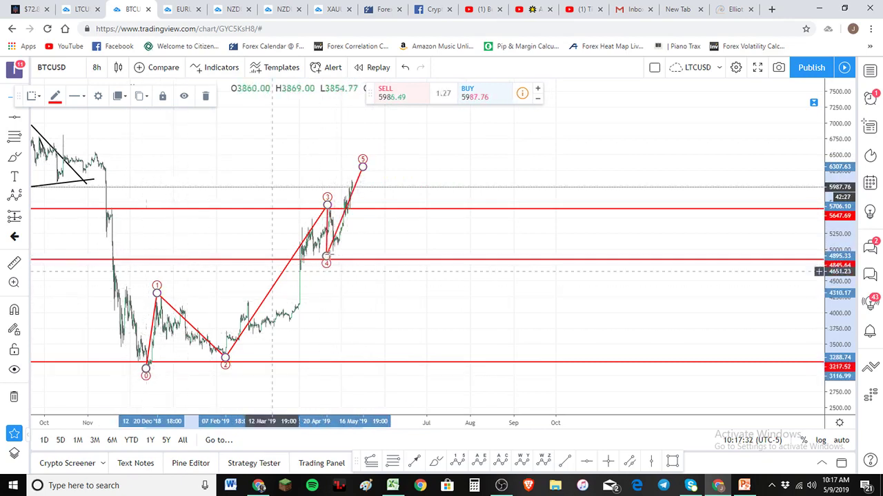
pyautogui.moveTo(326, 257); pyautogui.dragTo(334, 258)
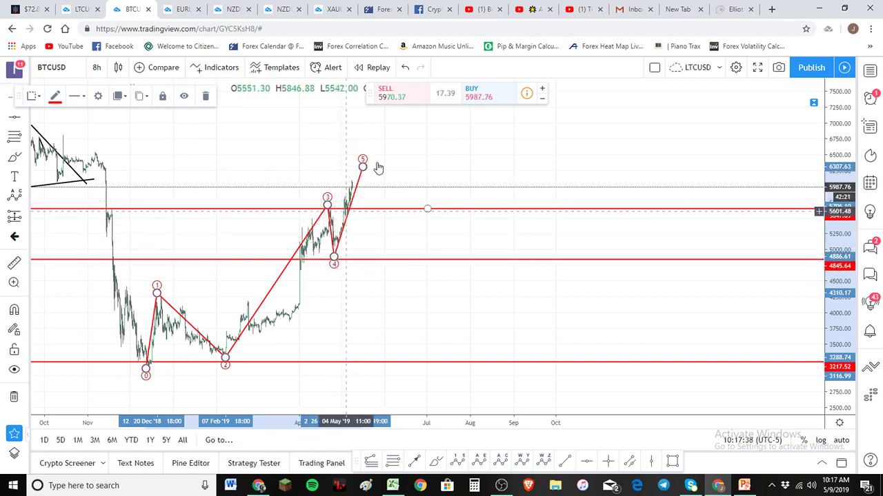
# Draw a trend-based Fibonacci extension from the December low at about 3127, through about 5612 near wave 3, to about 4949 near the wave 4 low
pyautogui.scroll(1, 394, 193)
pyautogui.scroll(1, 388, 177)
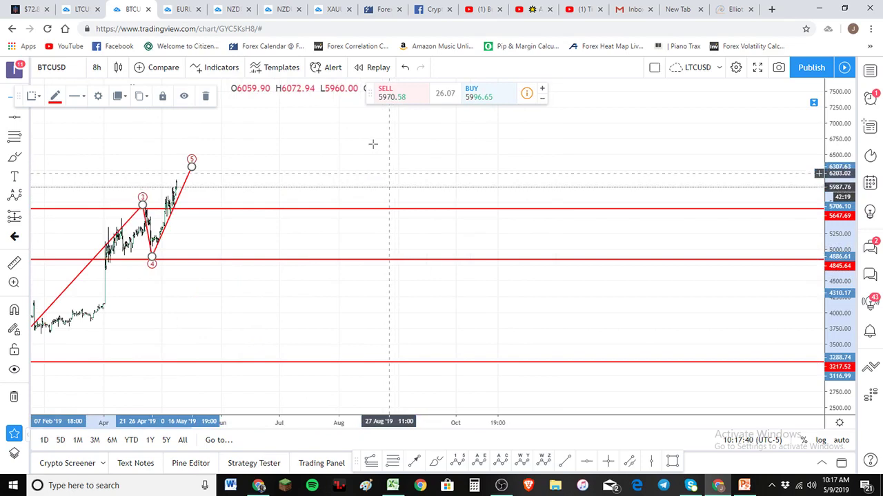
pyautogui.moveTo(427, 140)
pyautogui.mouseDown()
pyautogui.moveTo(517, 148)
pyautogui.moveTo(542, 128)
pyautogui.mouseUp()
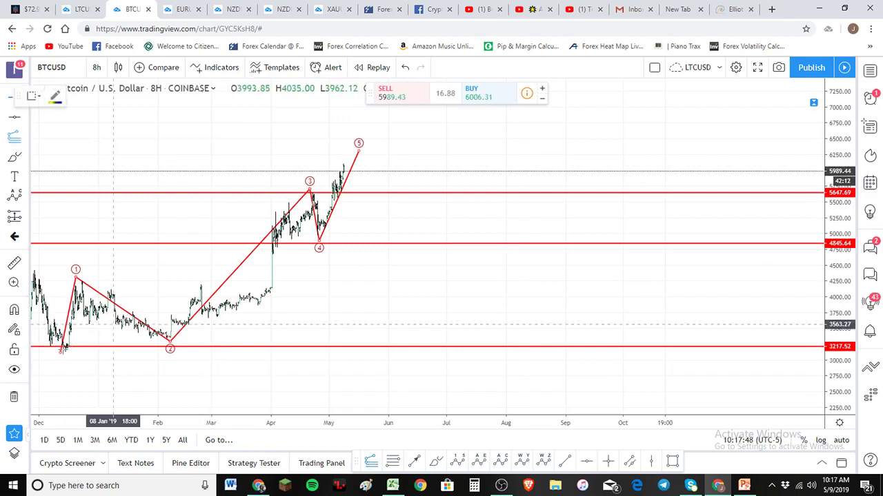
pyautogui.click(63, 352)
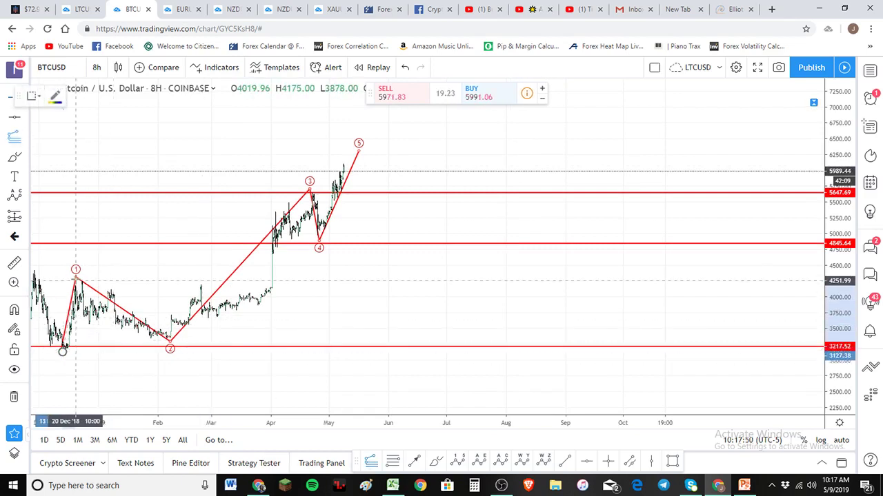
pyautogui.click(76, 279)
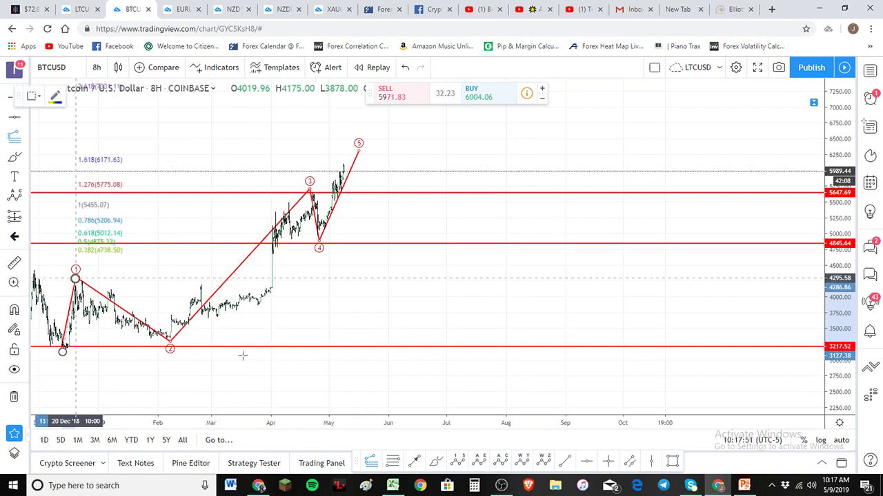
pyautogui.click(308, 337)
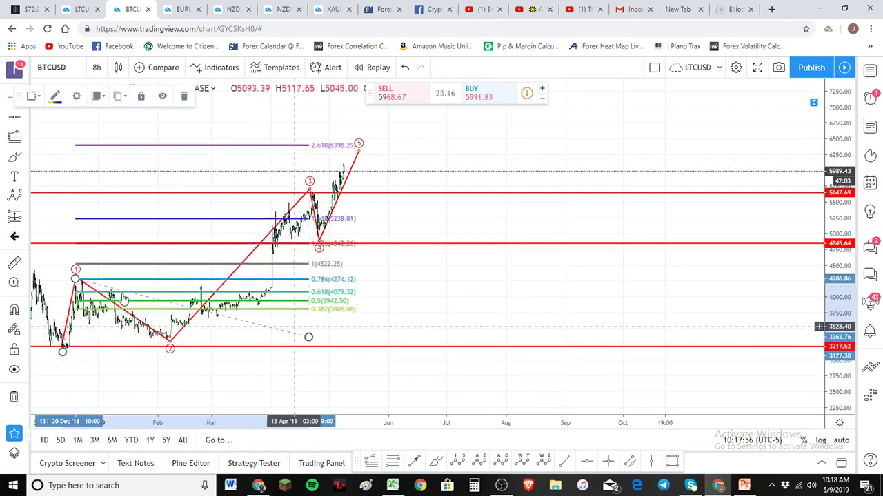
pyautogui.moveTo(76, 279); pyautogui.dragTo(312, 195)
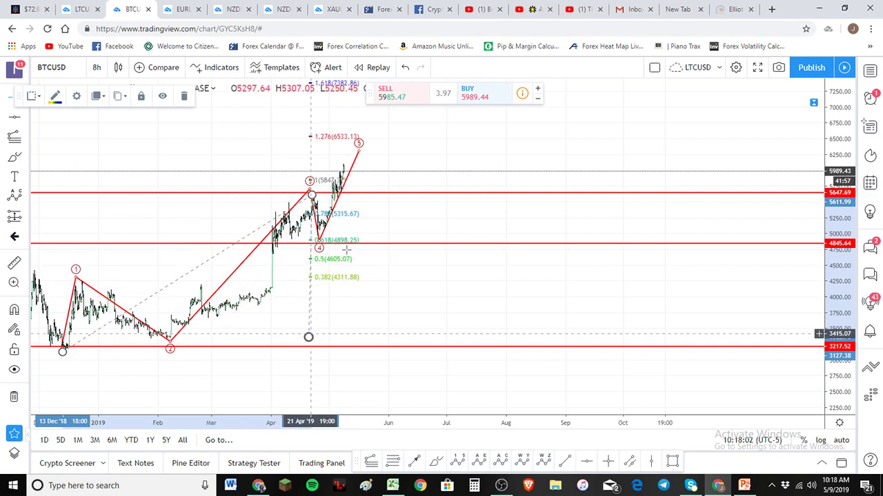
pyautogui.moveTo(309, 338); pyautogui.dragTo(359, 241)
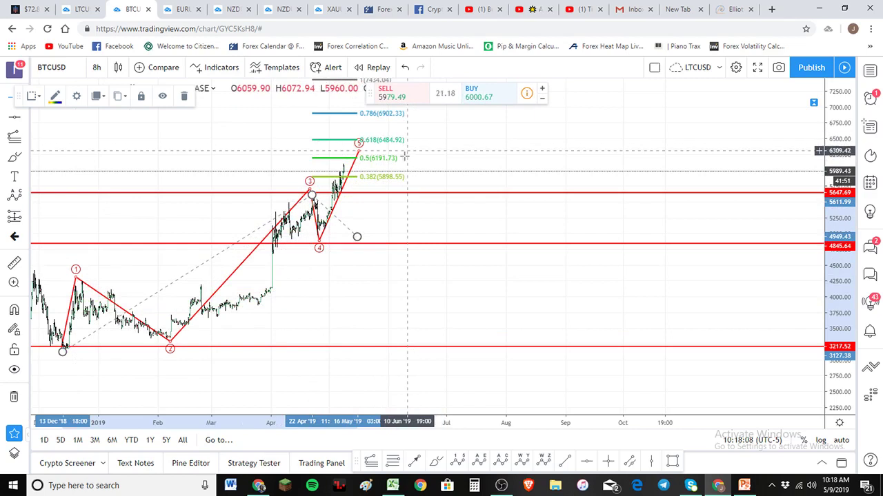
# Raise red wave 5 to about 6597 on 24 May, just above the 0.618 extension level
pyautogui.click(364, 138)
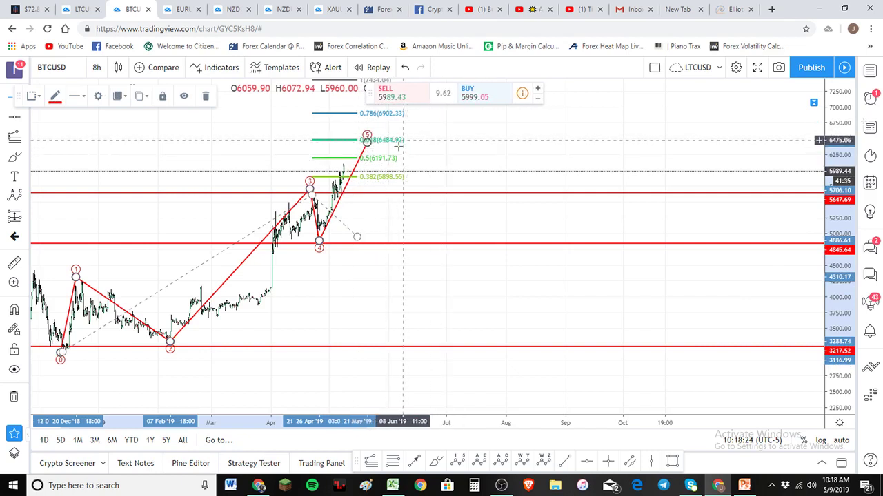
pyautogui.moveTo(368, 146); pyautogui.dragTo(374, 131)
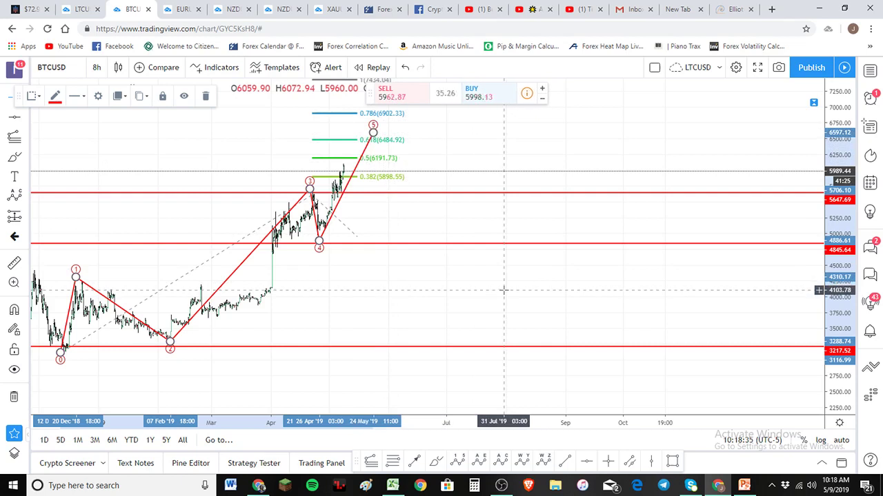
# Delete the Fibonacci extension and the red Elliott impulse wave, leaving the horizontal levels on the chart
pyautogui.scroll(-2, 455, 276)
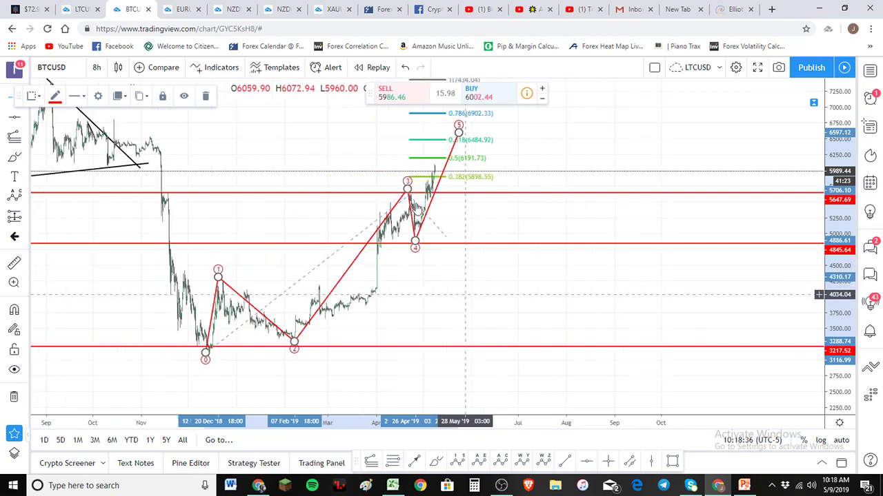
pyautogui.click(401, 205)
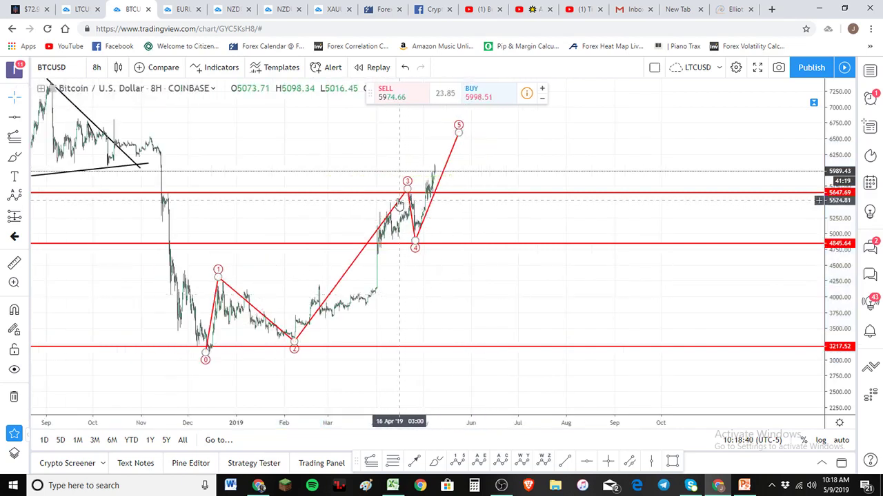
pyautogui.click(399, 205)
pyautogui.press('Delete')
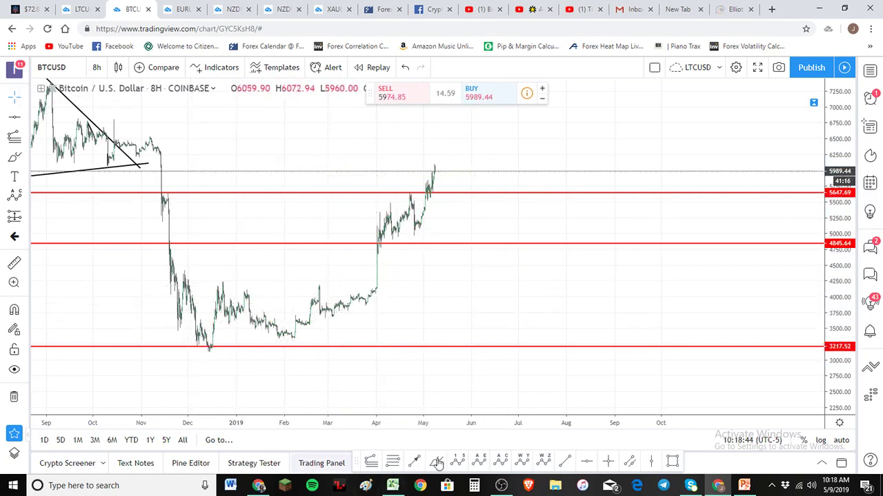
# Try an ABC count from the December low at about 3241, with A at about 4357, B at about 3276 and C at about 6161
pyautogui.click(205, 348)
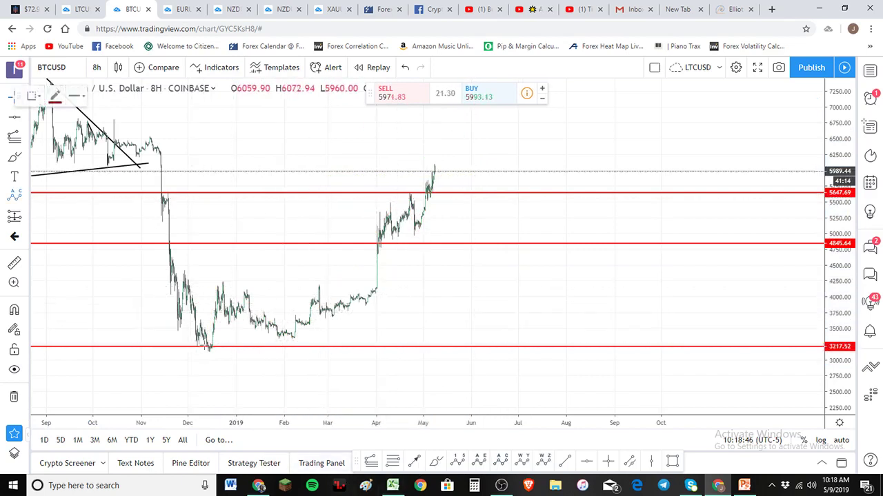
pyautogui.click(224, 275)
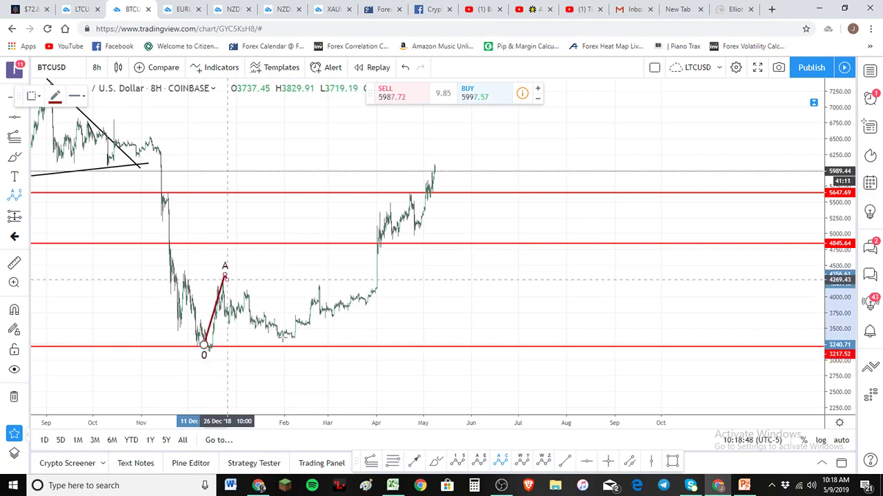
pyautogui.click(295, 341)
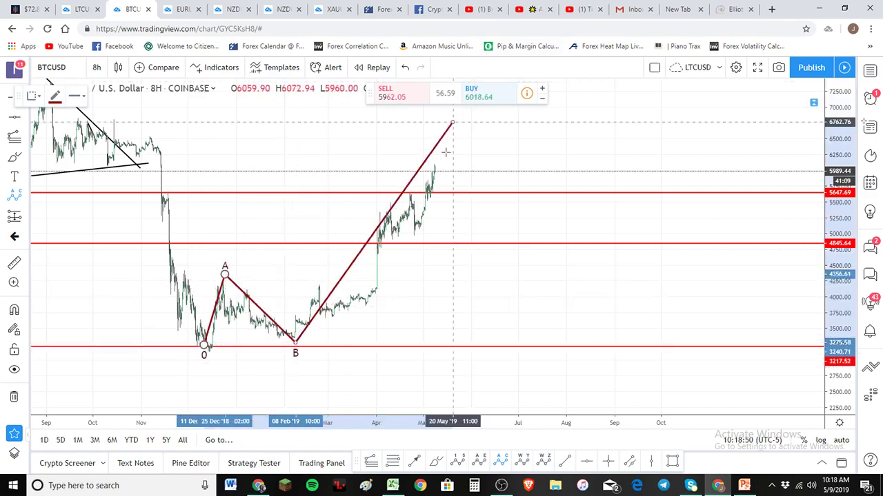
pyautogui.click(440, 160)
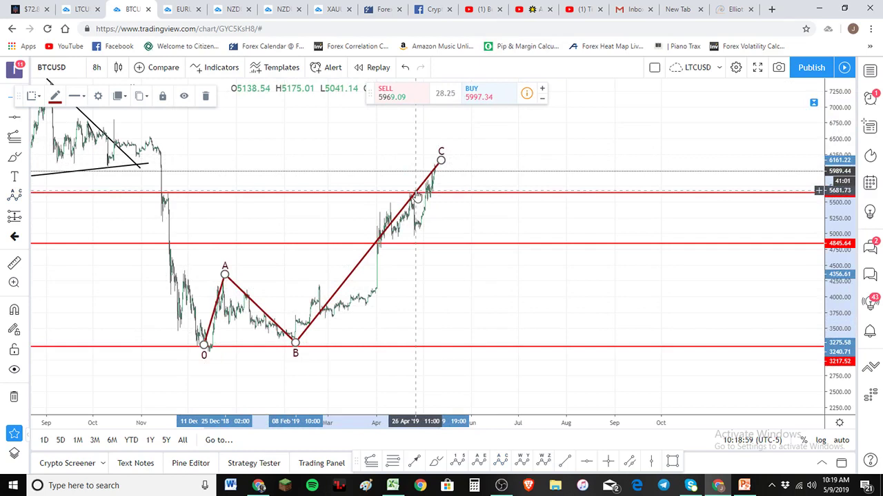
pyautogui.press('Delete')
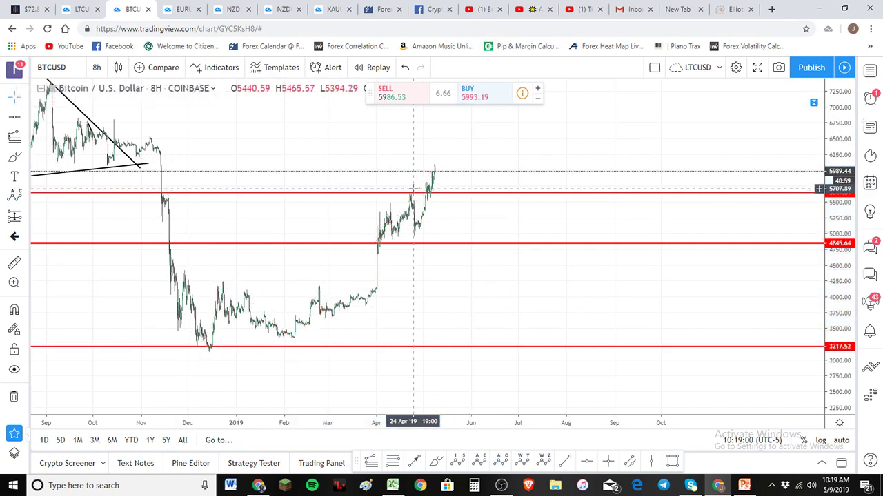
pyautogui.scroll(3, 415, 189)
pyautogui.scroll(-5, 424, 191)
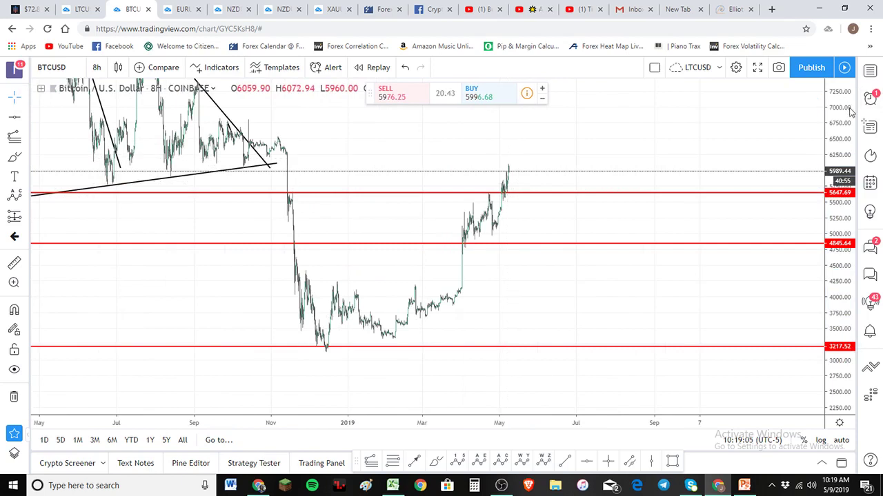
pyautogui.moveTo(855, 172); pyautogui.dragTo(853, 200)
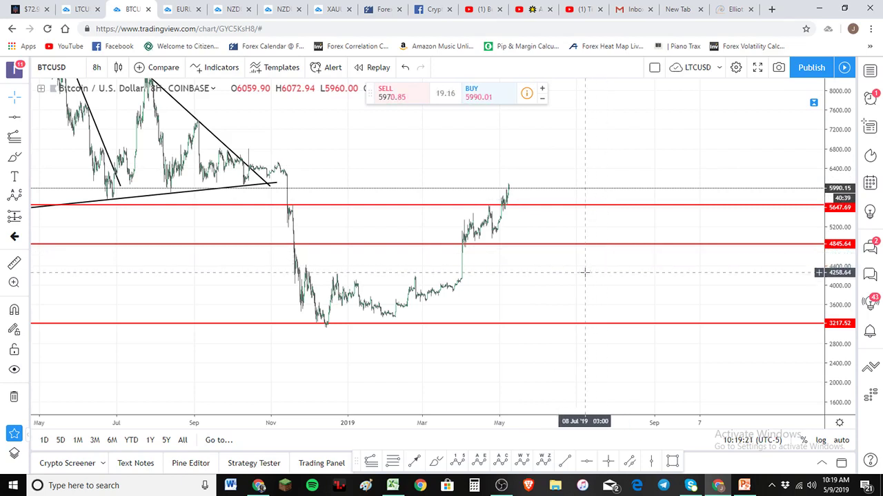
pyautogui.scroll(3, 585, 273)
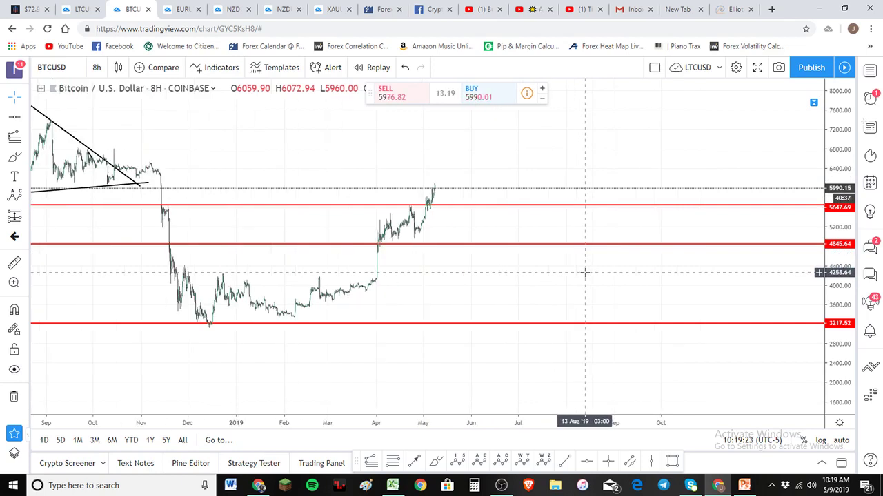